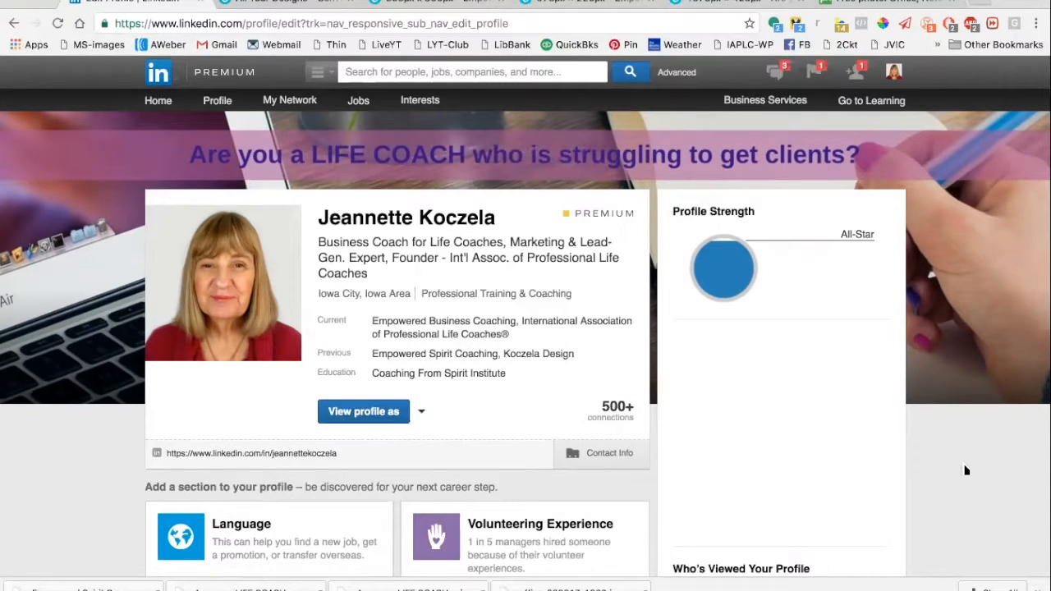
# Open the LinkedIn profile's background editor and browse the Premium gallery images through page 5.
pyautogui.moveTo(868, 172)
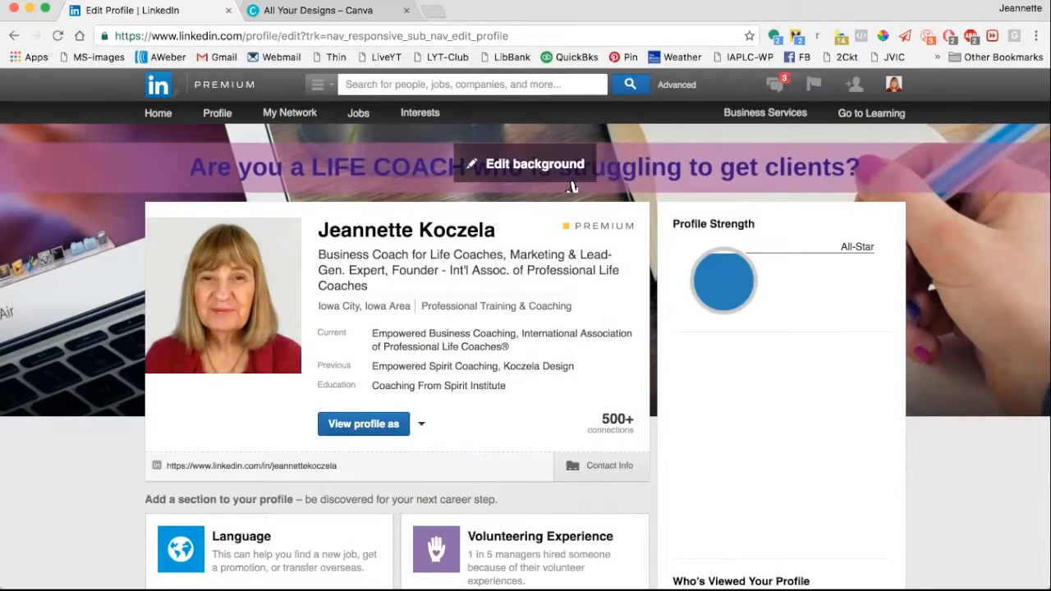
pyautogui.click(567, 160)
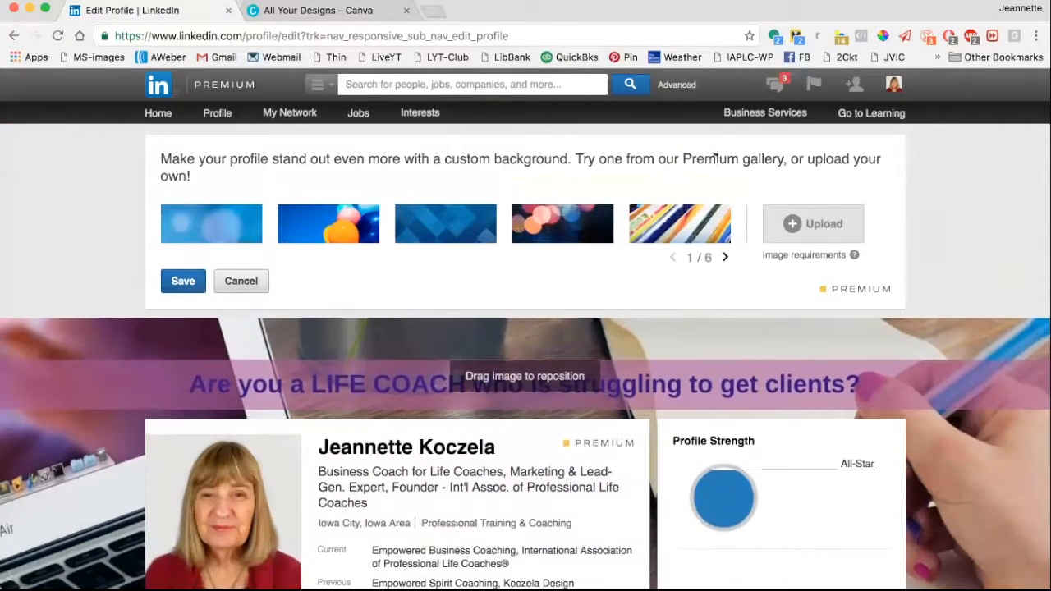
pyautogui.click(733, 261)
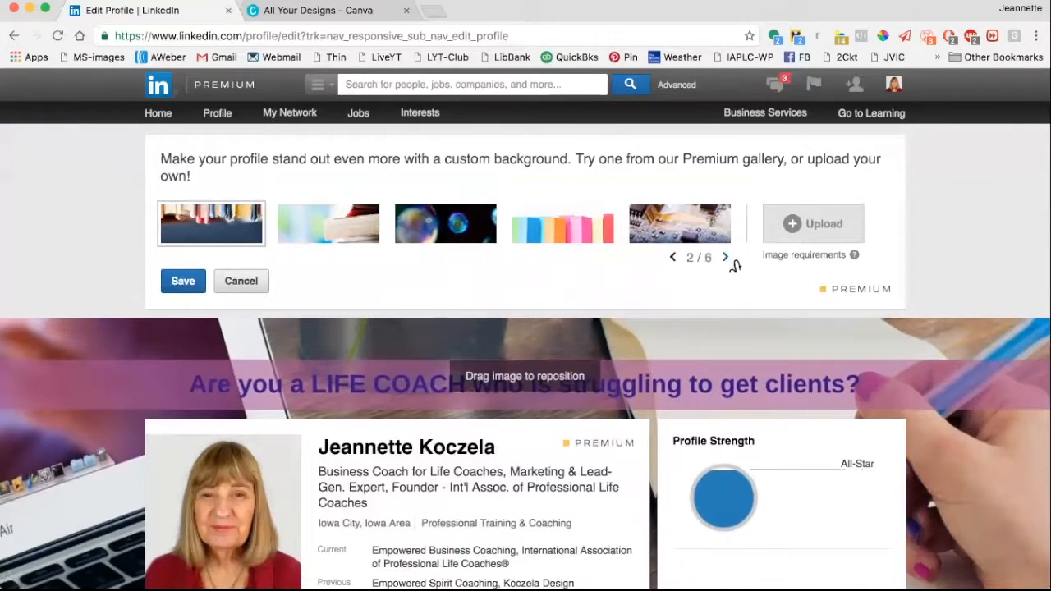
pyautogui.click(734, 261)
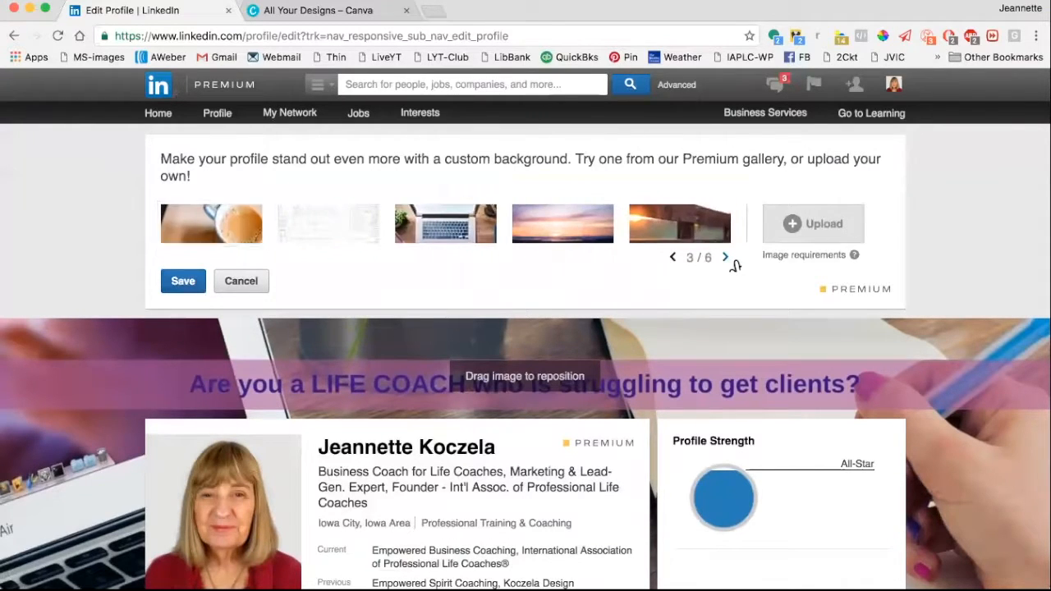
pyautogui.click(733, 261)
pyautogui.click(726, 259)
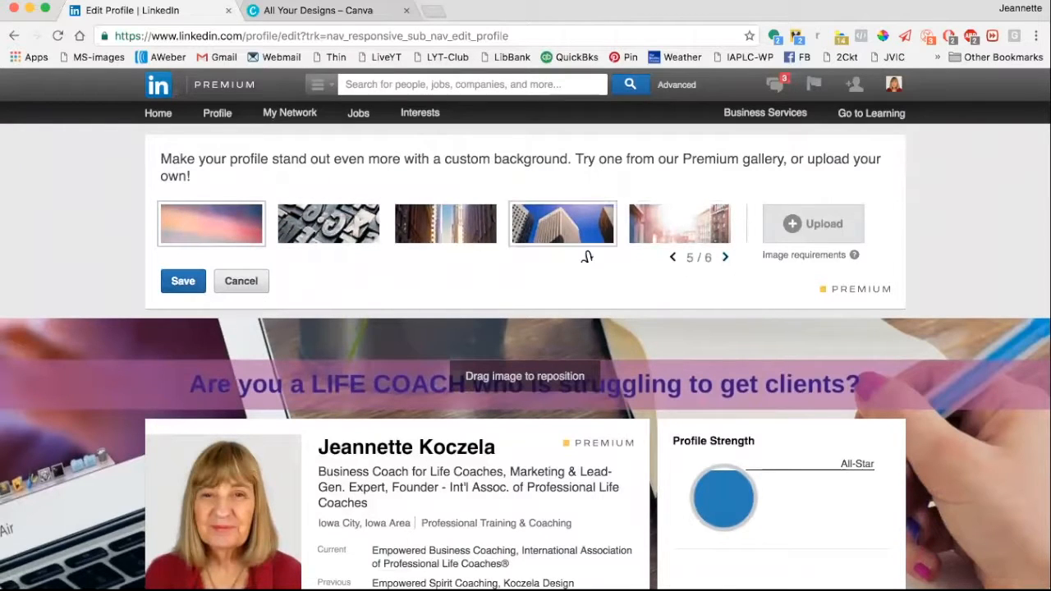
# Preview the gallery photo of a street between tall buildings as the profile background and cancel the change.
pyautogui.click(472, 236)
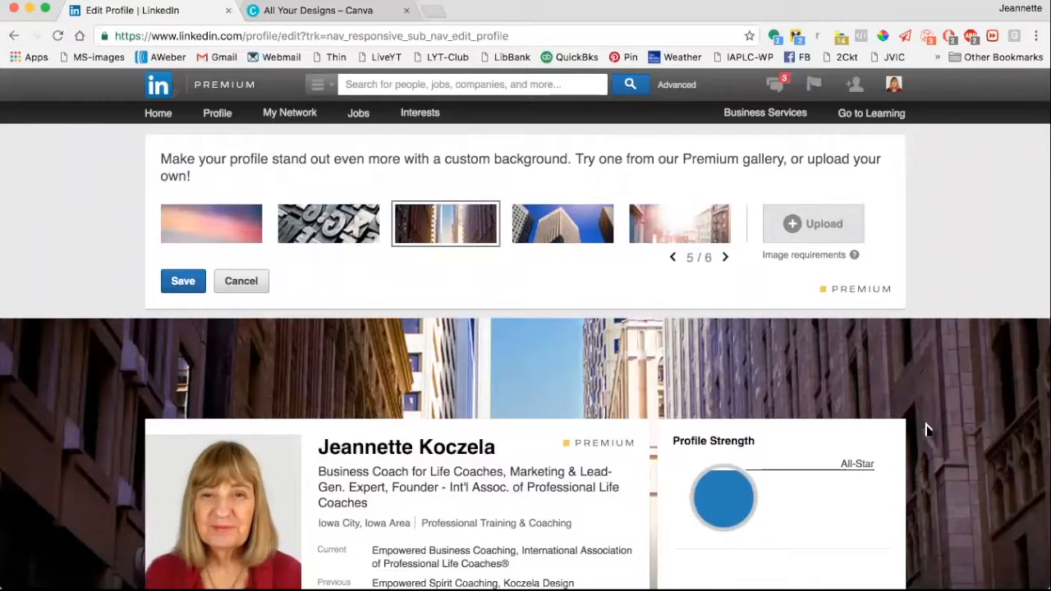
pyautogui.scroll(-3, 995, 450)
pyautogui.scroll(1, 995, 451)
pyautogui.scroll(-1, 996, 452)
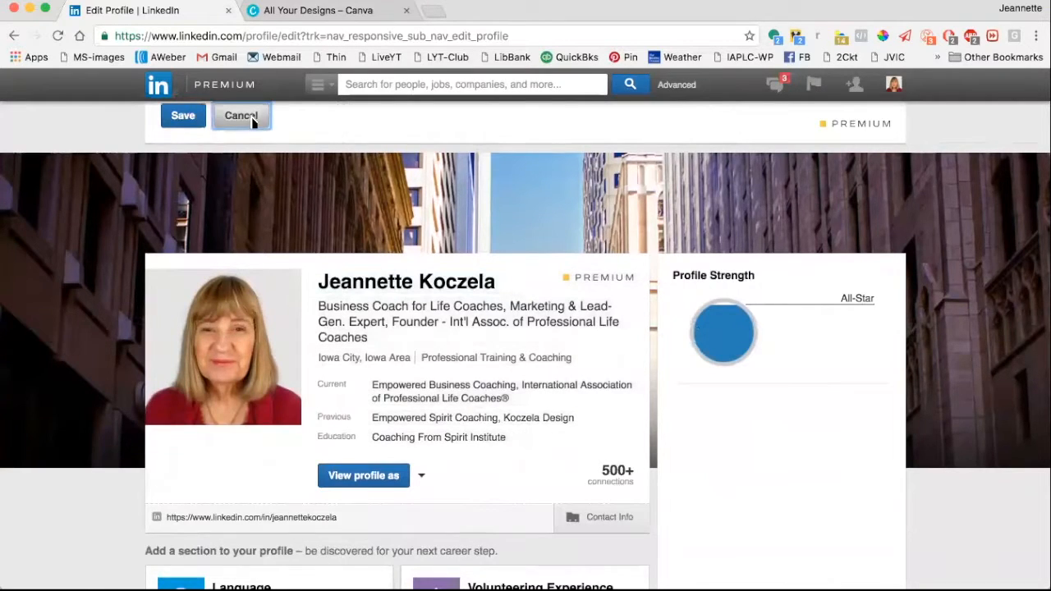
pyautogui.click(243, 117)
pyautogui.scroll(3, 934, 390)
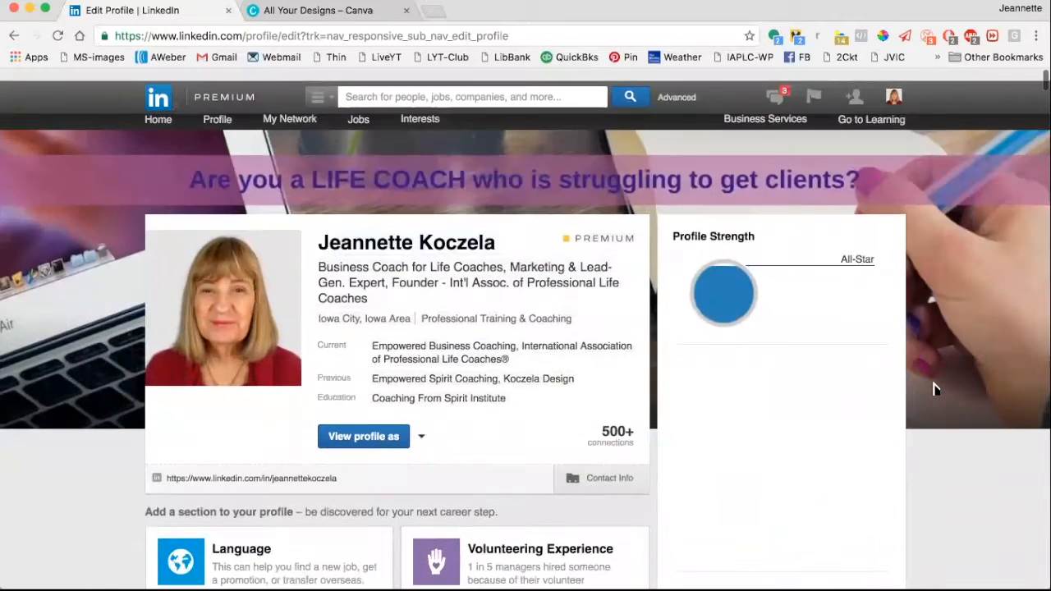
pyautogui.scroll(-1, 934, 391)
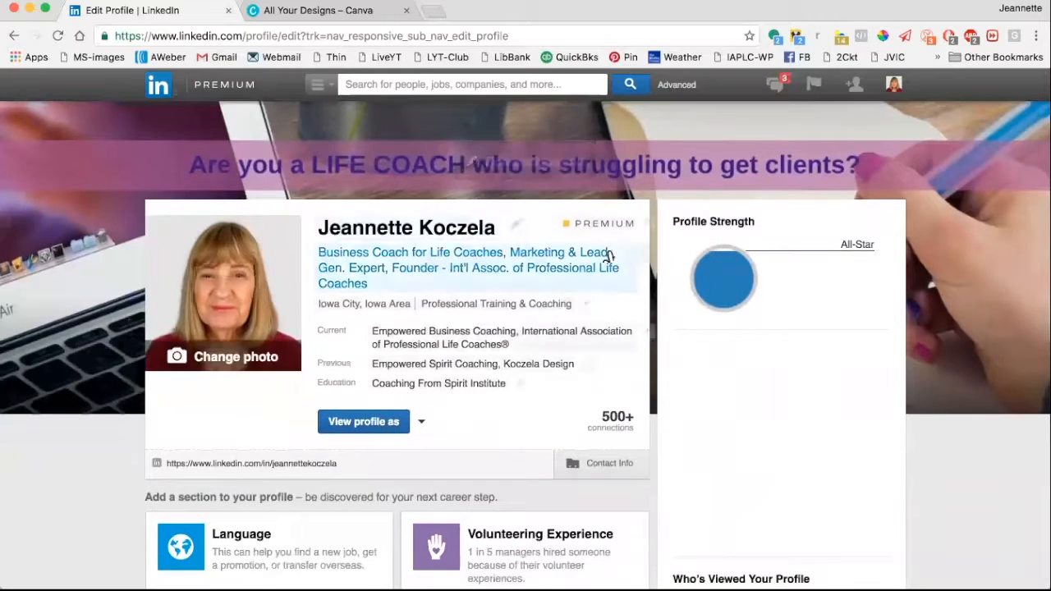
# Switch to Canva and create a design with custom dimensions of 1373 × 425 px.
pyautogui.click(339, 14)
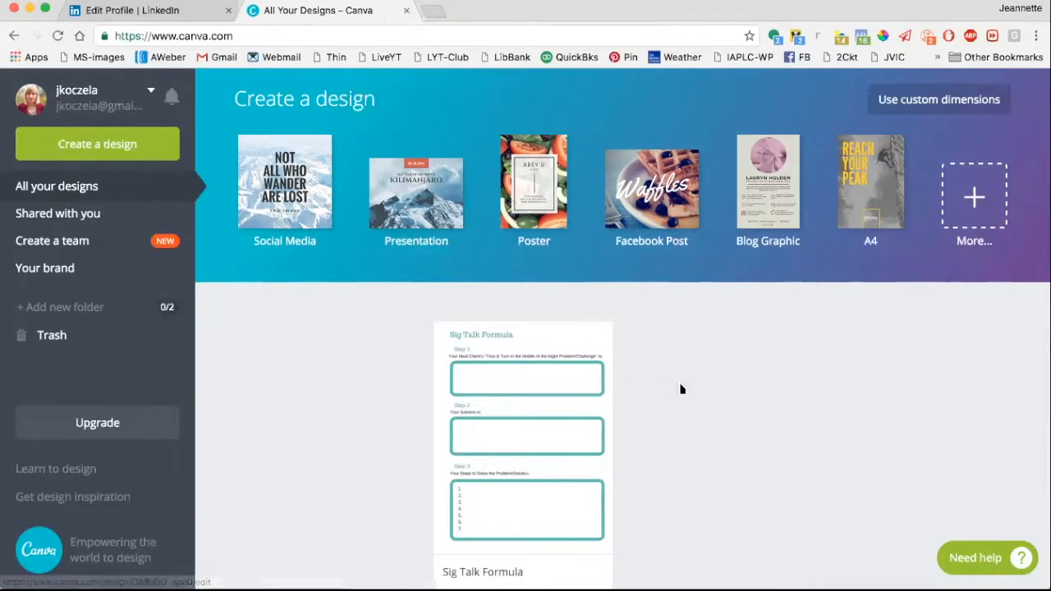
pyautogui.scroll(-2, 704, 390)
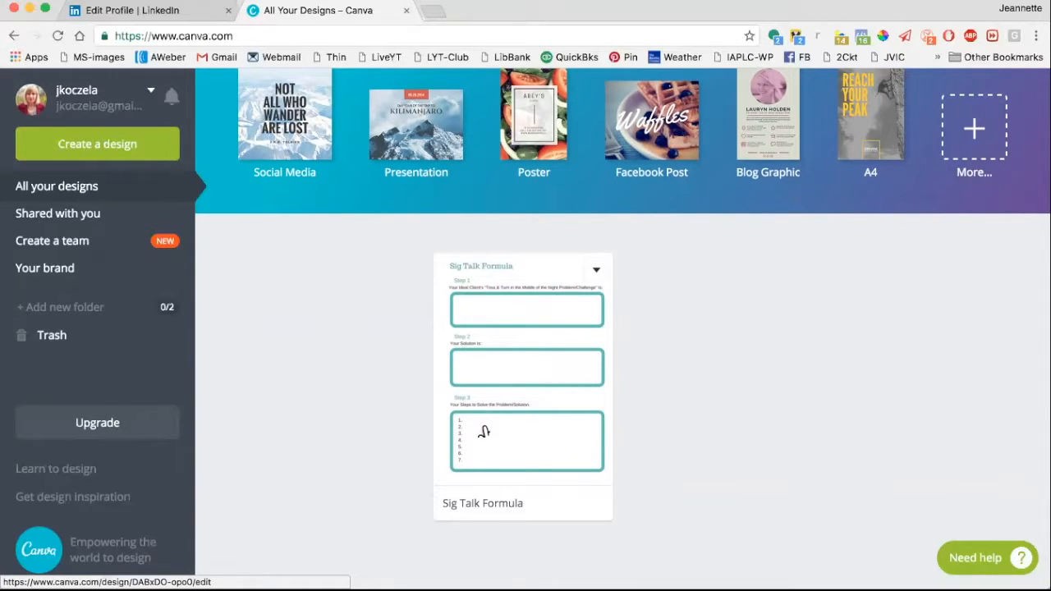
pyautogui.scroll(2, 657, 369)
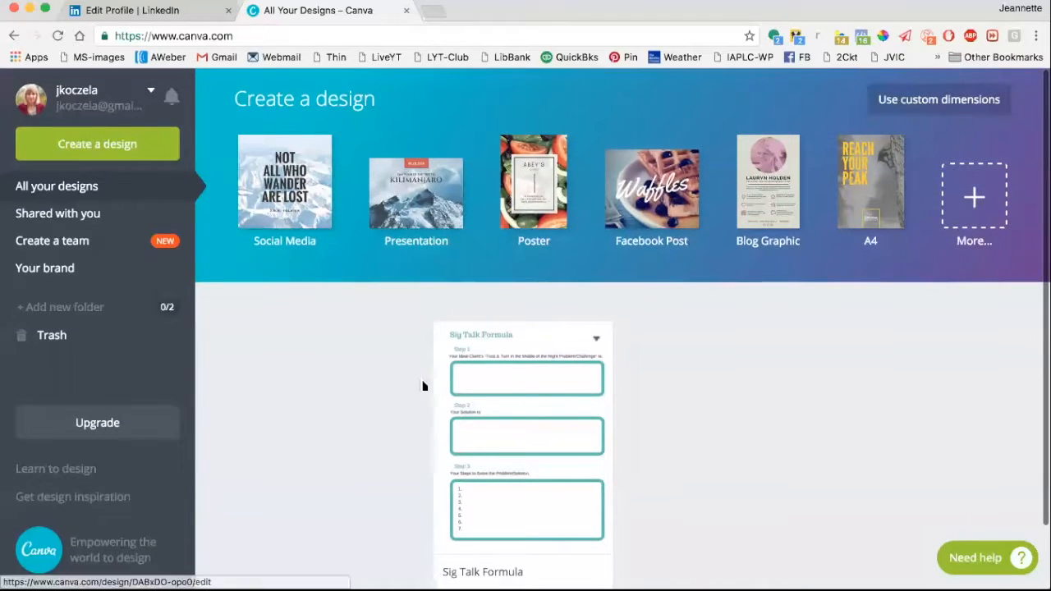
pyautogui.click(931, 107)
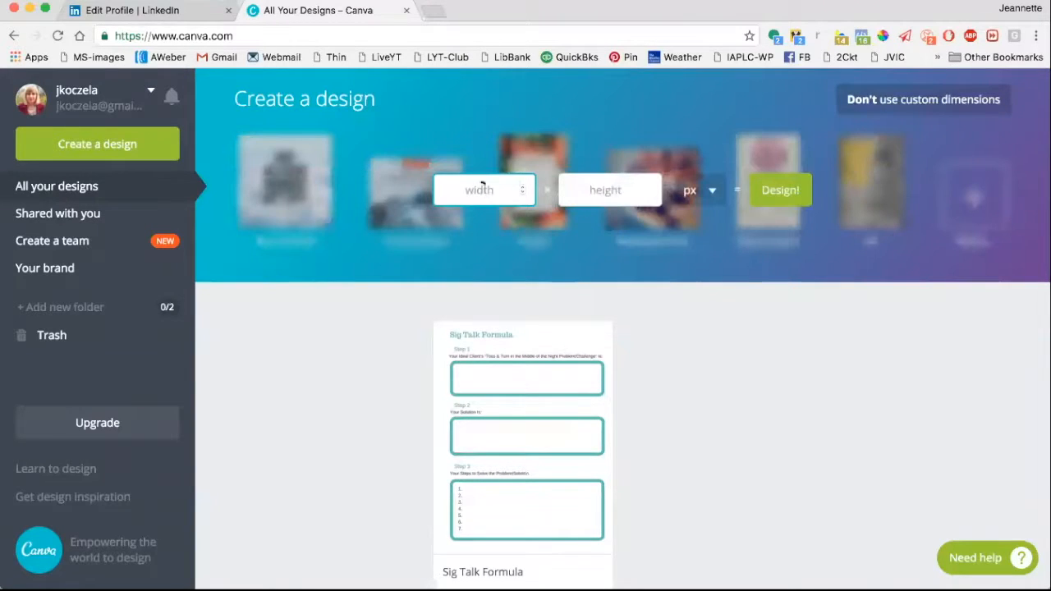
pyautogui.write('1376')
pyautogui.press('BackSpace')
pyautogui.write('3')
pyautogui.click(606, 190)
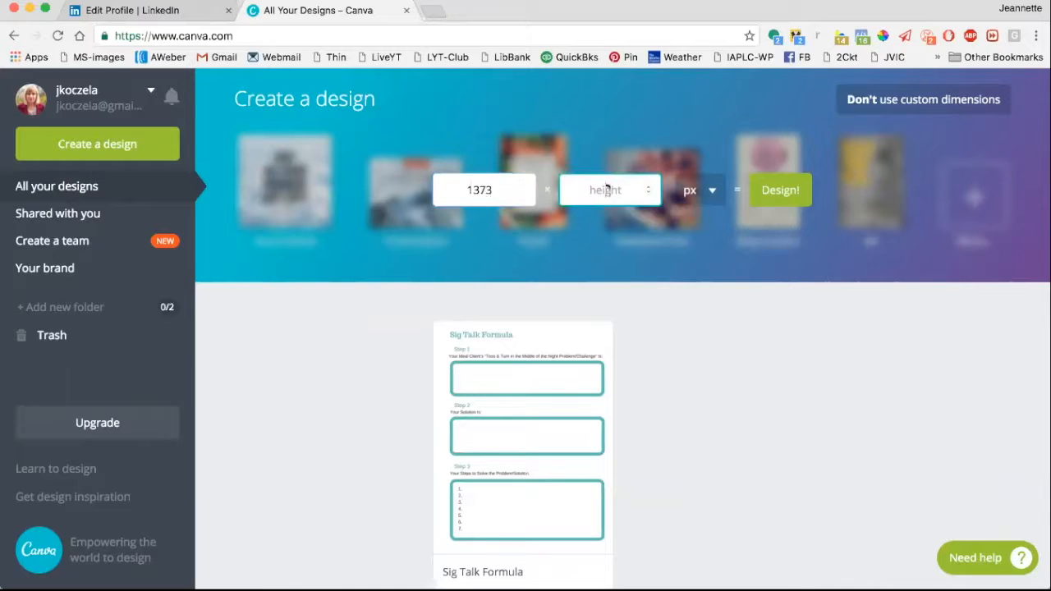
pyautogui.write('425')
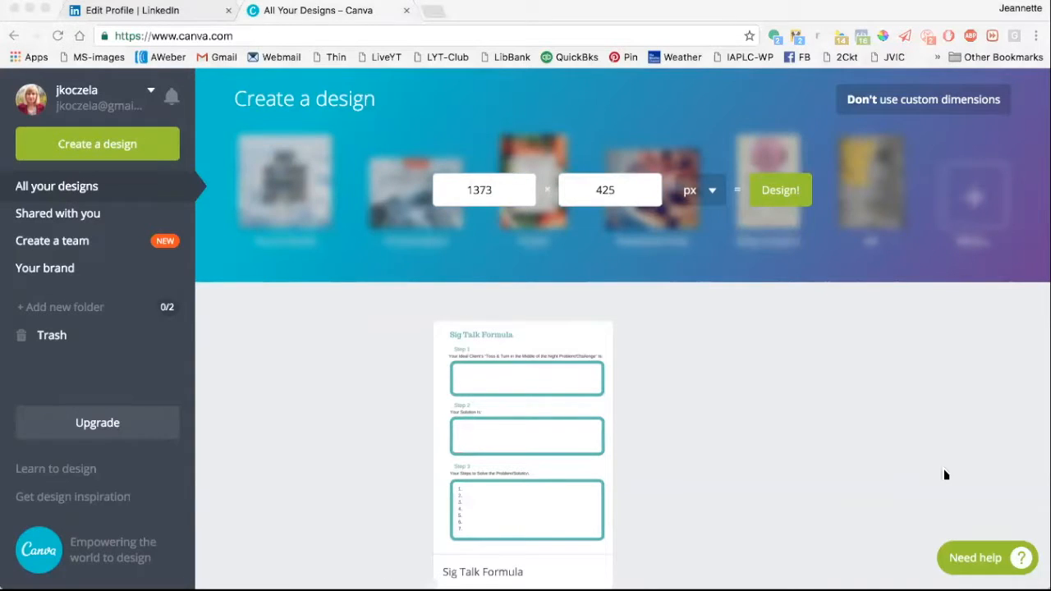
pyautogui.click(950, 422)
pyautogui.click(774, 197)
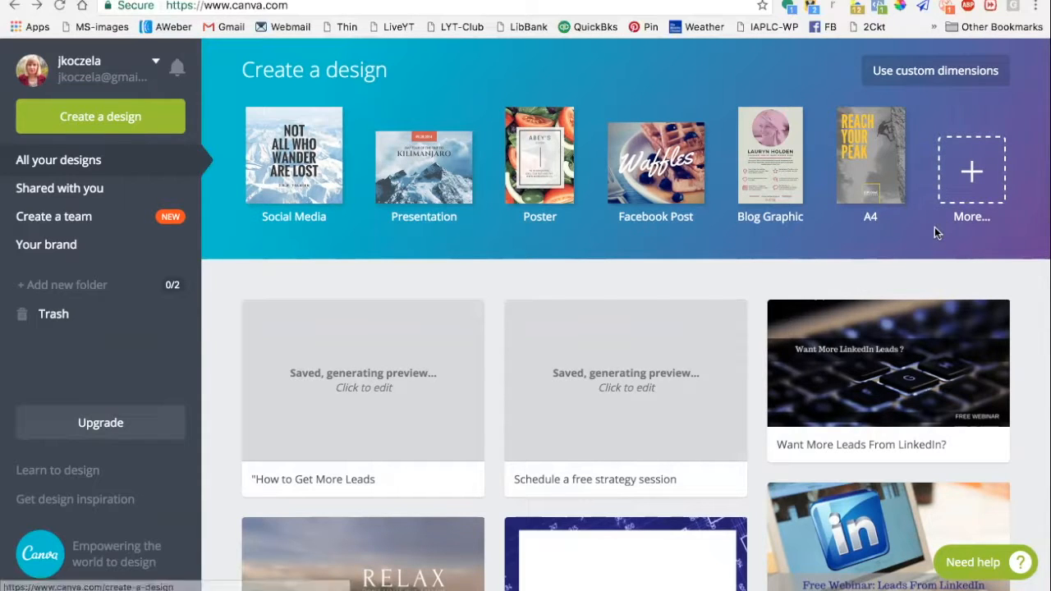
# Create a design of the LinkedIn Banner type from Canva's Social Media & Email Headers category.
pyautogui.click(969, 172)
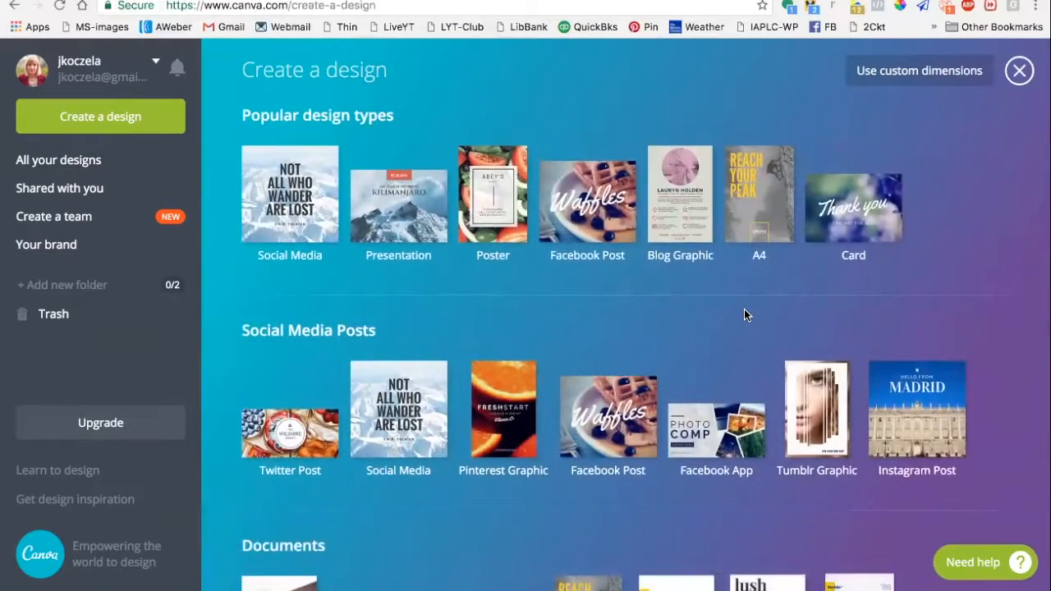
pyautogui.scroll(-1, 744, 314)
pyautogui.scroll(-7, 744, 312)
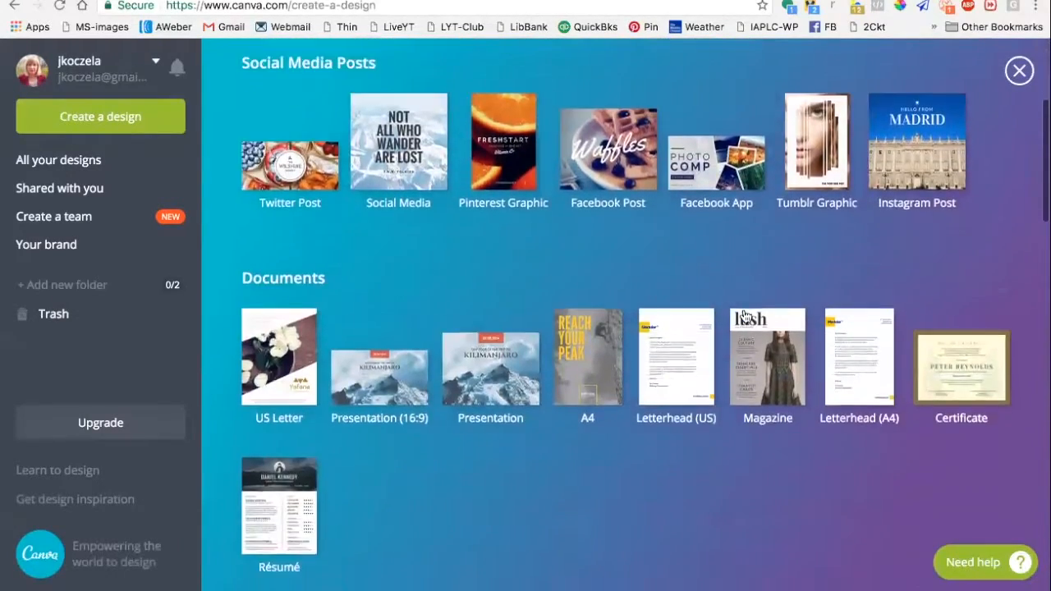
pyautogui.scroll(-4, 744, 312)
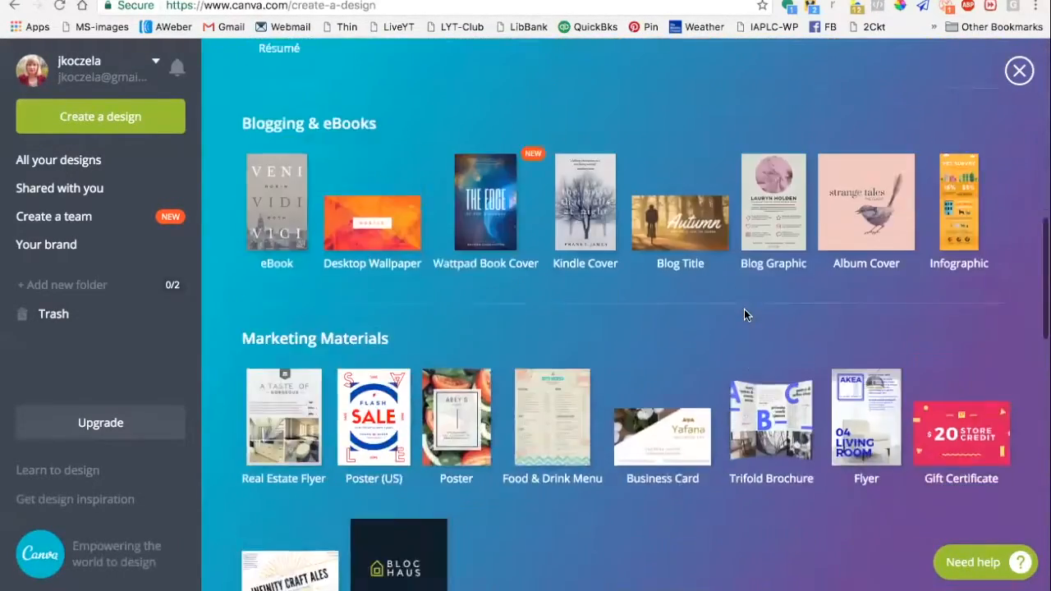
pyautogui.scroll(-5, 744, 312)
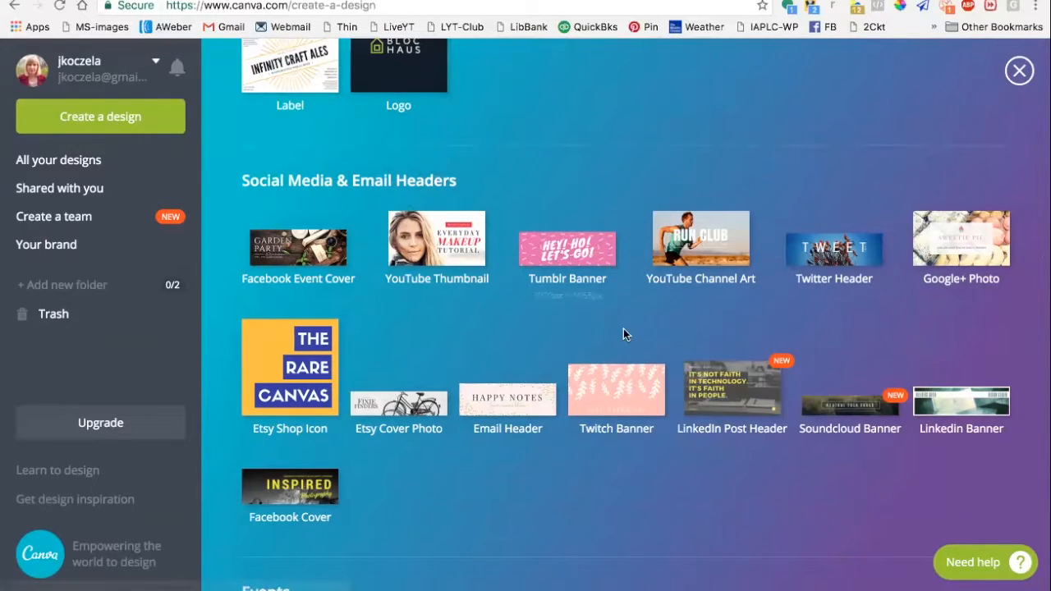
pyautogui.click(961, 405)
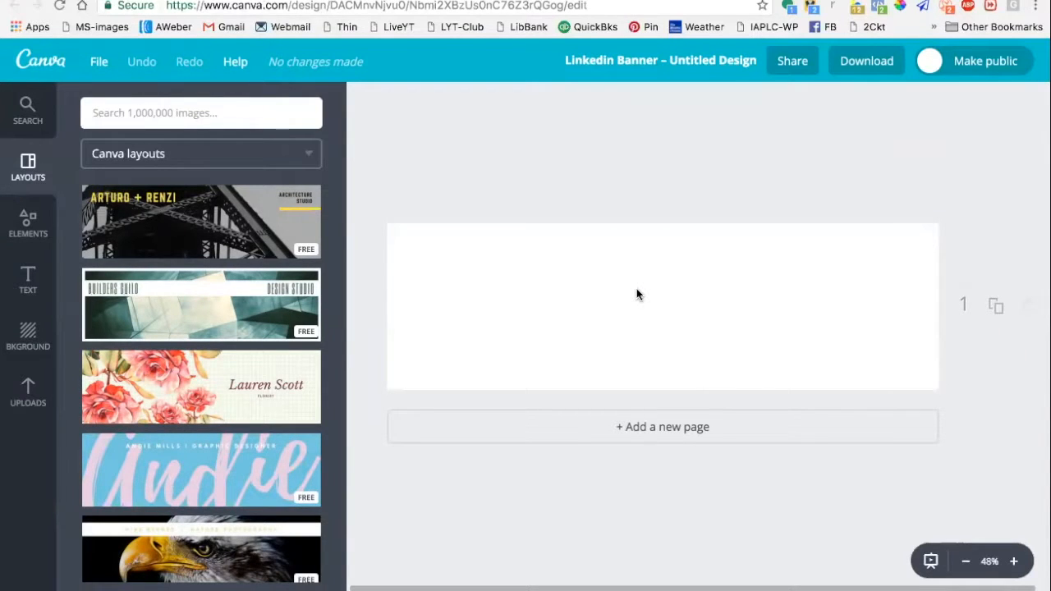
# Look through the ready-made Canva layouts offered for the LinkedIn banner.
pyautogui.scroll(-1, 235, 289)
pyautogui.scroll(-6, 203, 408)
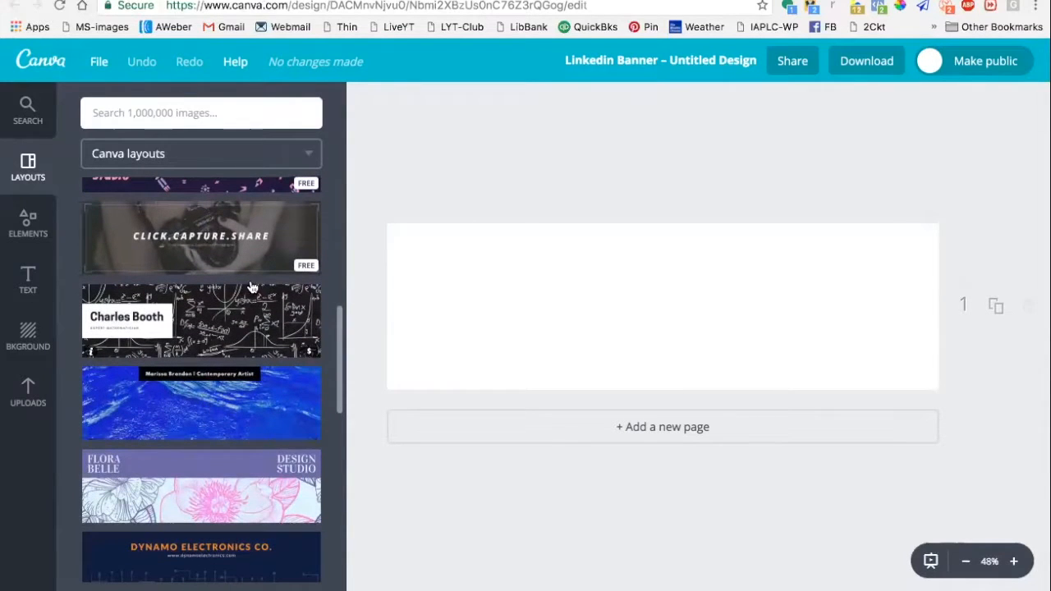
pyautogui.scroll(6, 243, 326)
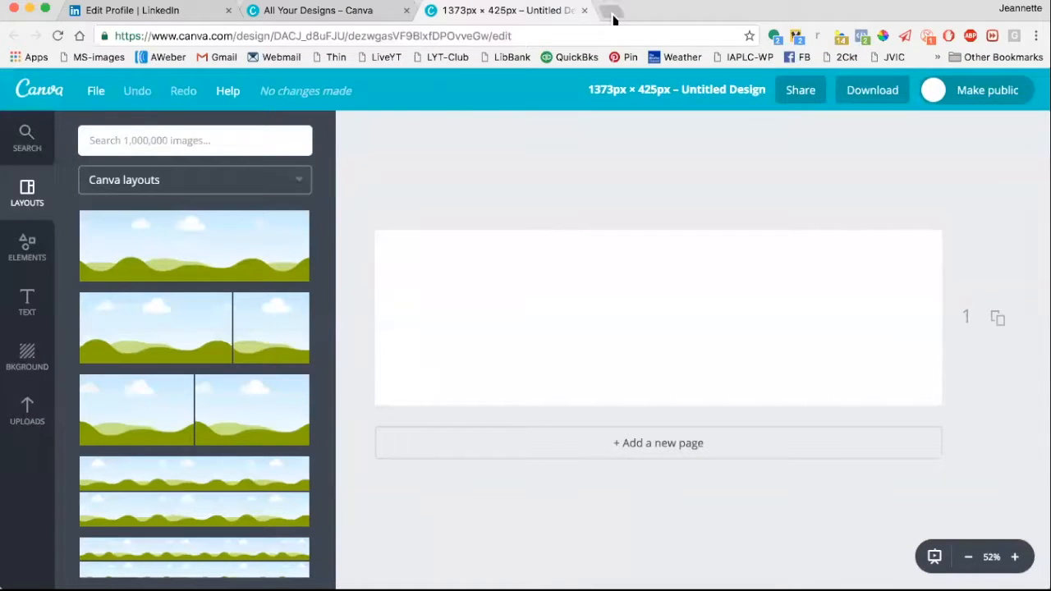
# Open pixabay.com in a new browser tab and search its images for "business people".
pyautogui.click(613, 15)
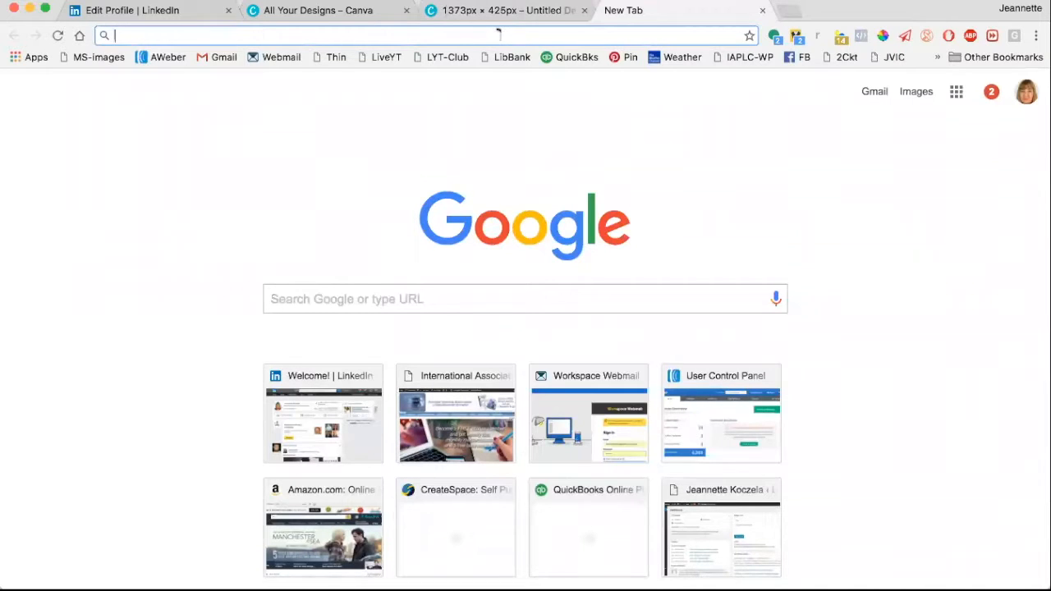
pyautogui.write('p')
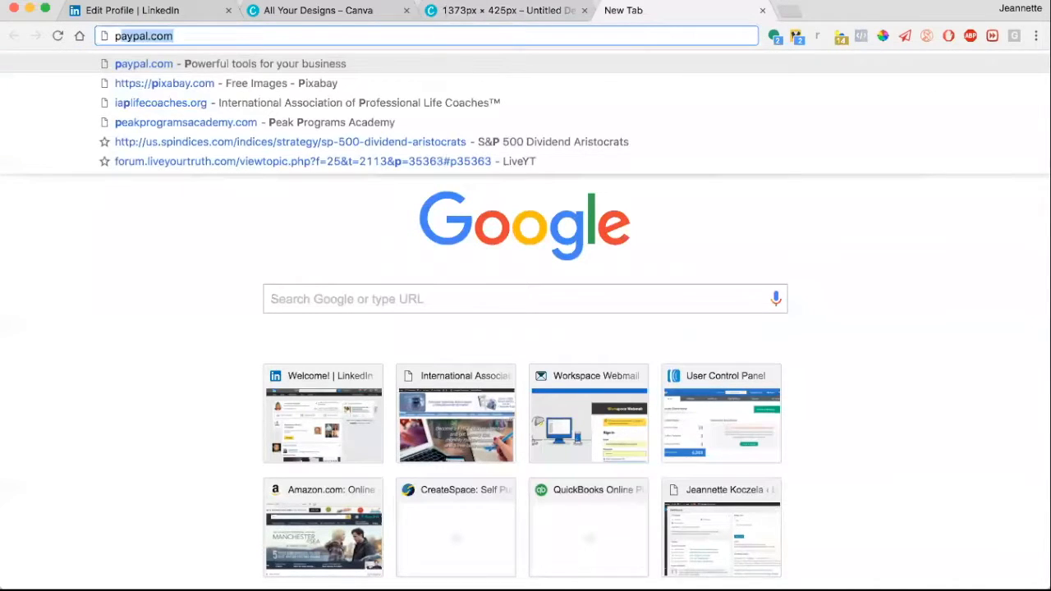
pyautogui.write('i')
pyautogui.write('xab')
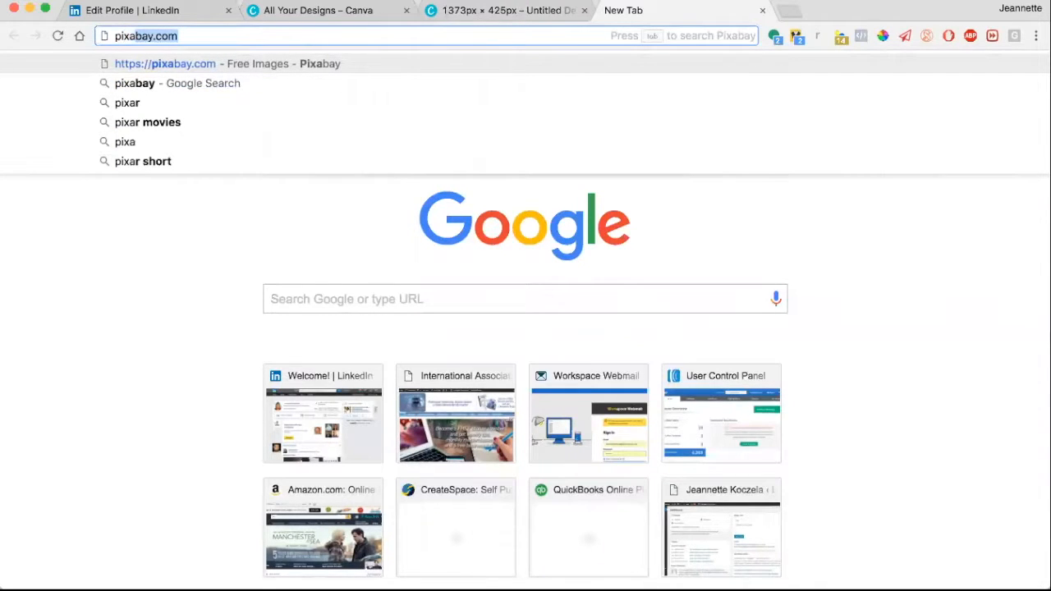
pyautogui.press('Return')
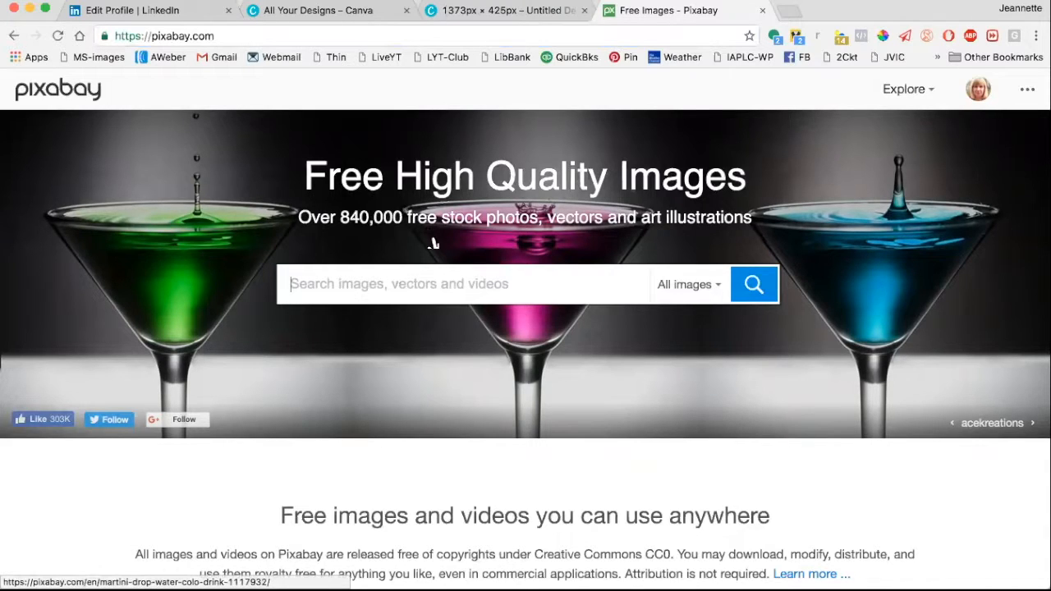
pyautogui.write('busin')
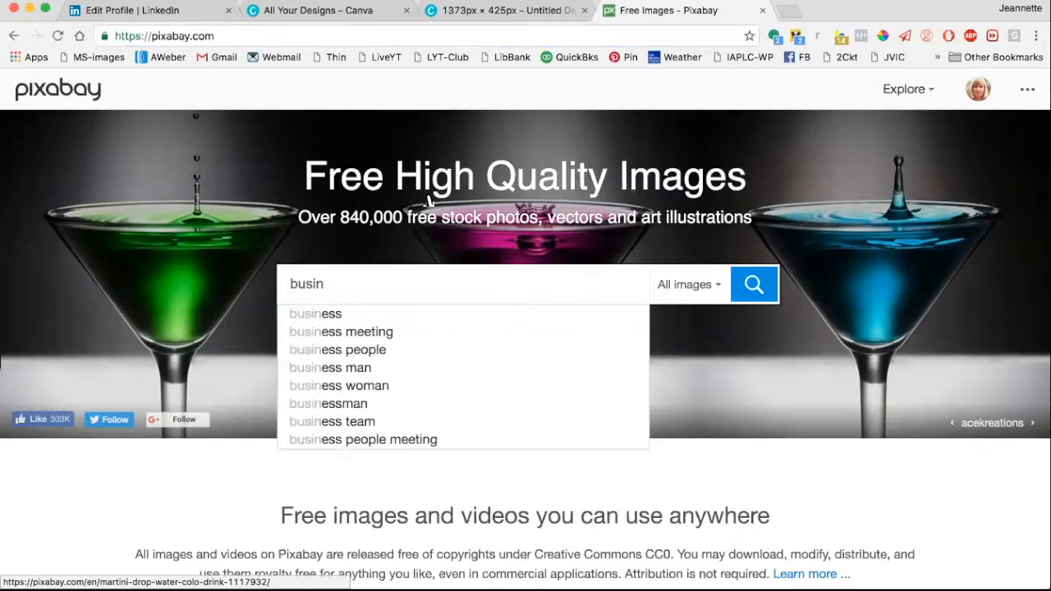
pyautogui.click(386, 350)
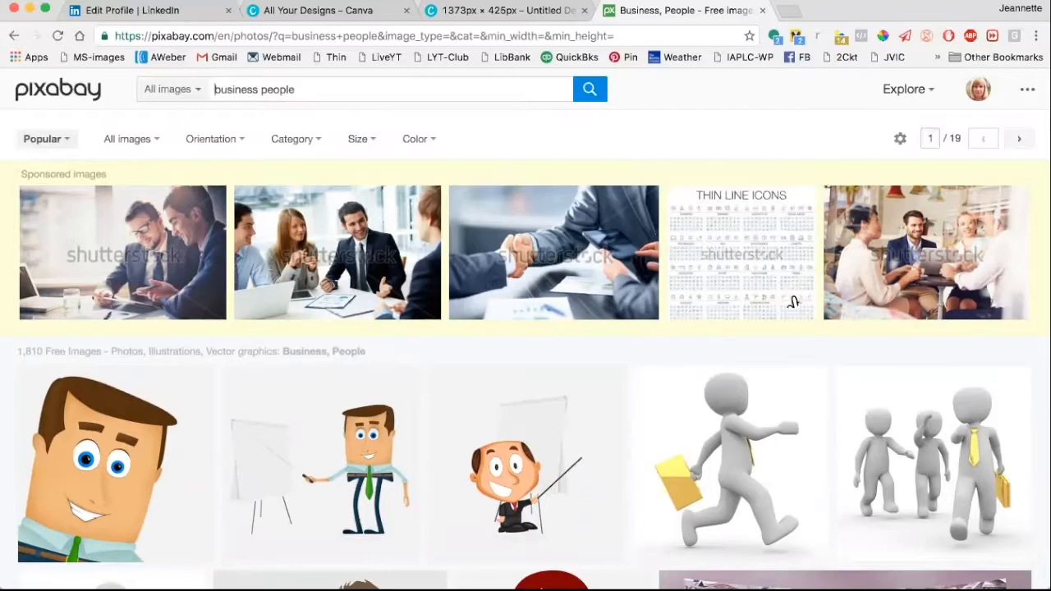
# Find the photo of a laptop, phone and hands writing in a notebook, and download it in size L, 1920×1275.
pyautogui.scroll(-10, 459, 418)
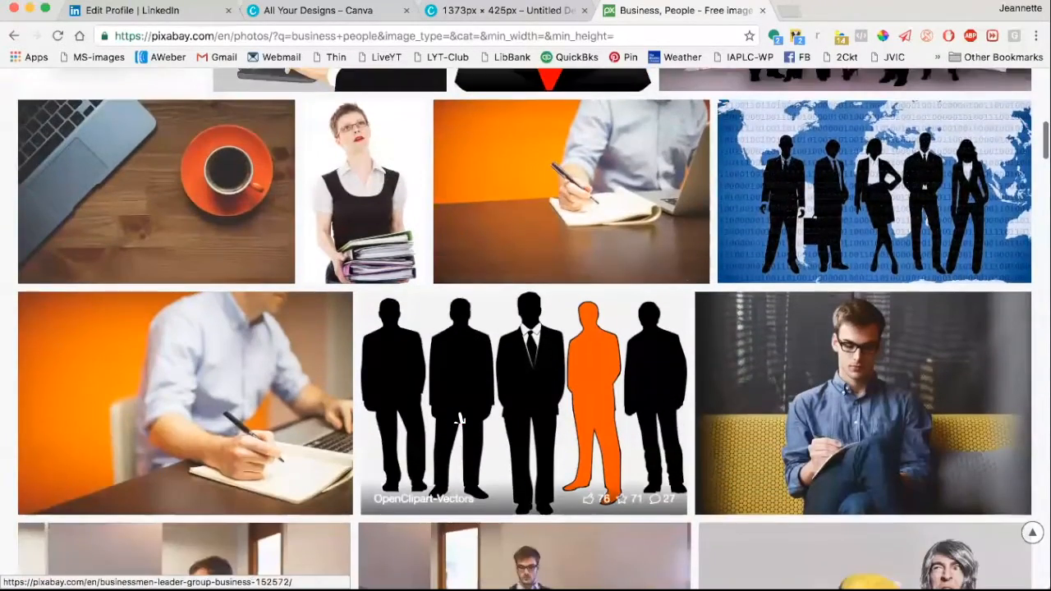
pyautogui.scroll(-10, 459, 418)
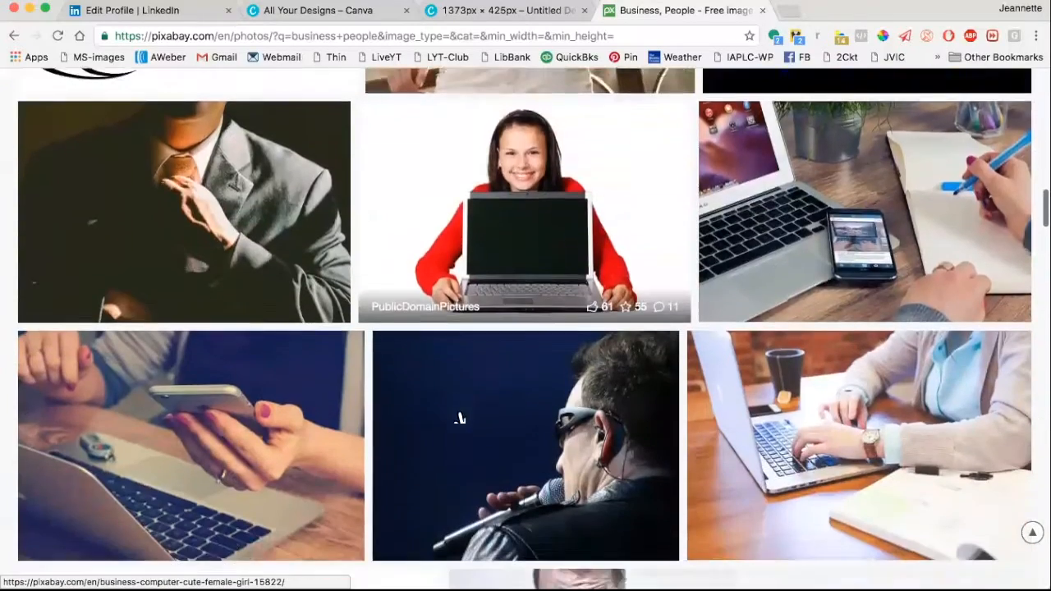
pyautogui.scroll(-3, 459, 419)
pyautogui.scroll(3, 460, 419)
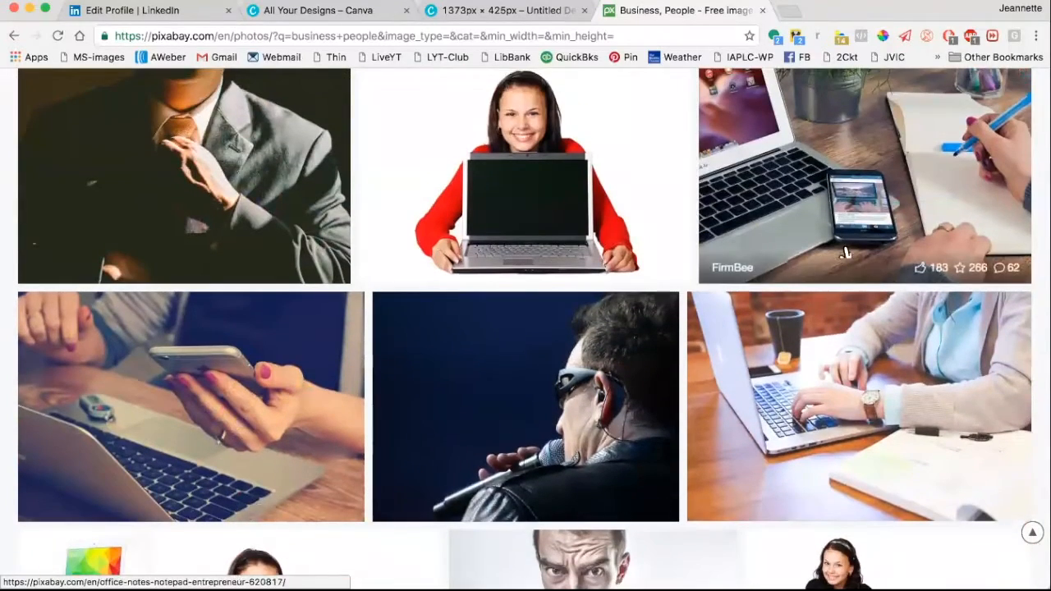
pyautogui.scroll(1, 858, 197)
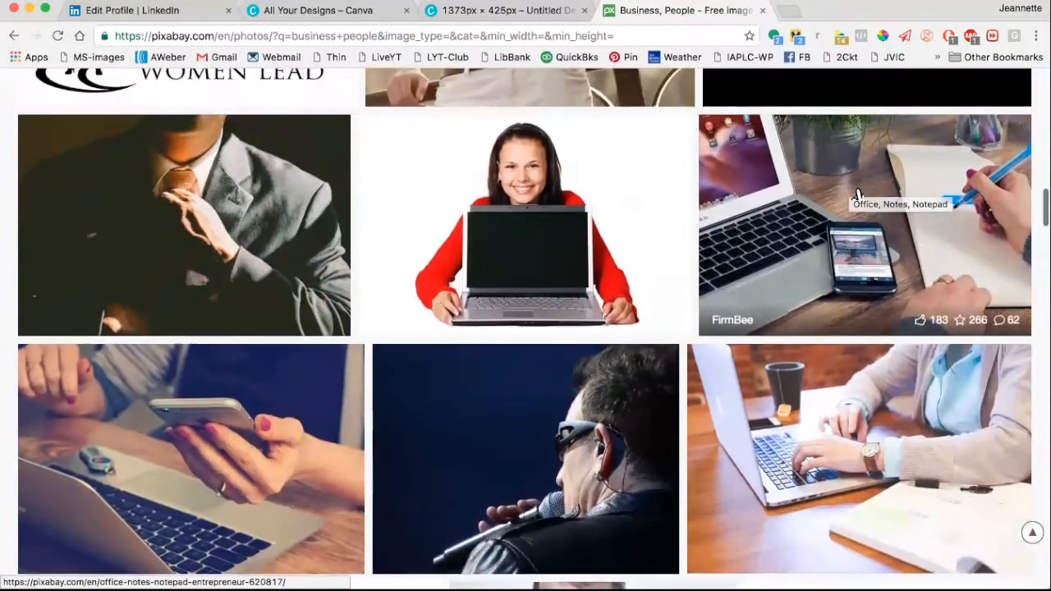
pyautogui.click(887, 295)
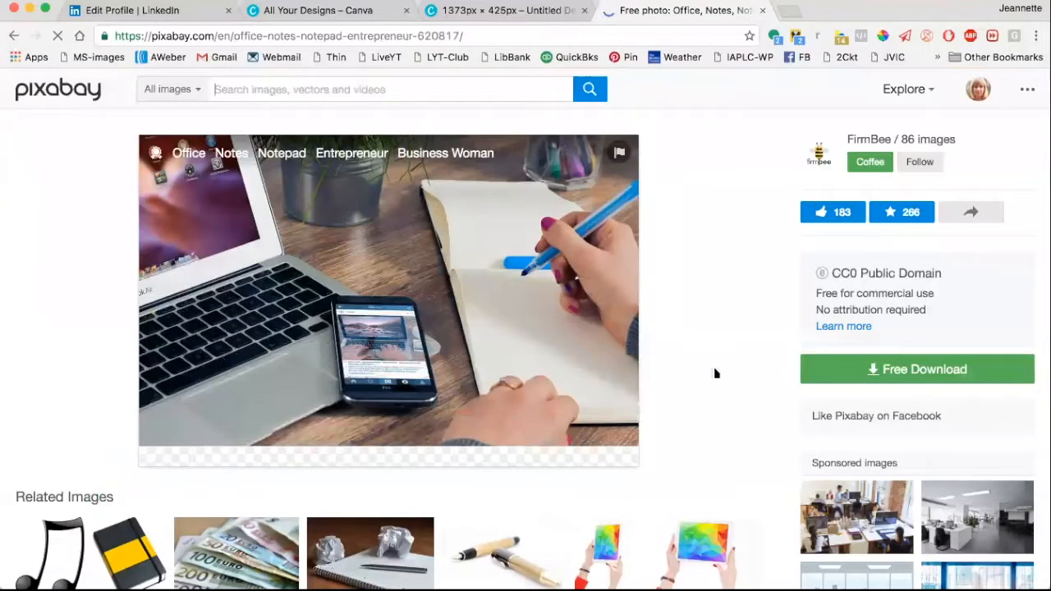
pyautogui.click(838, 379)
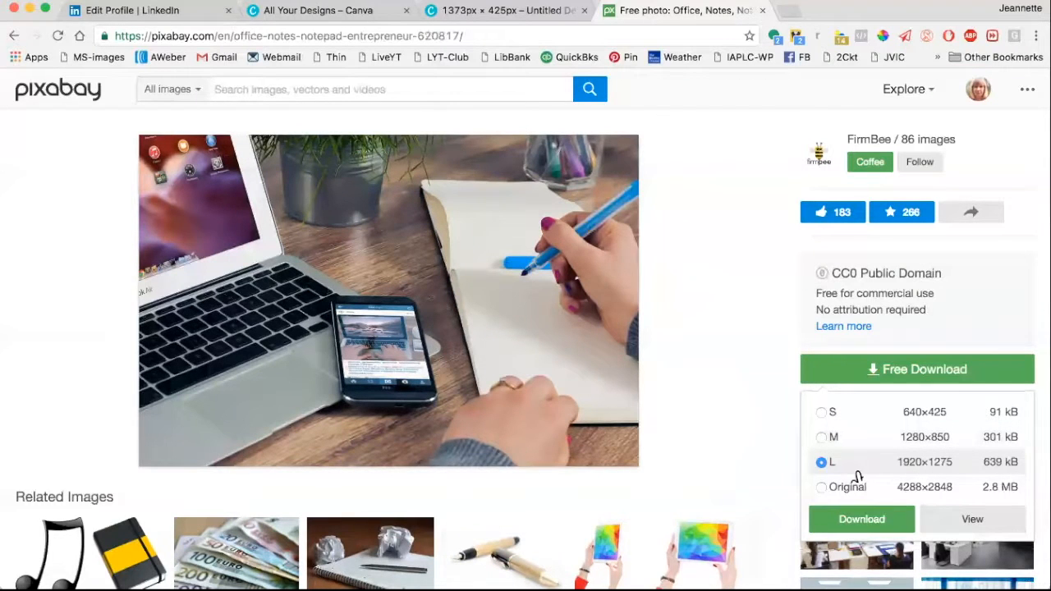
pyautogui.click(853, 525)
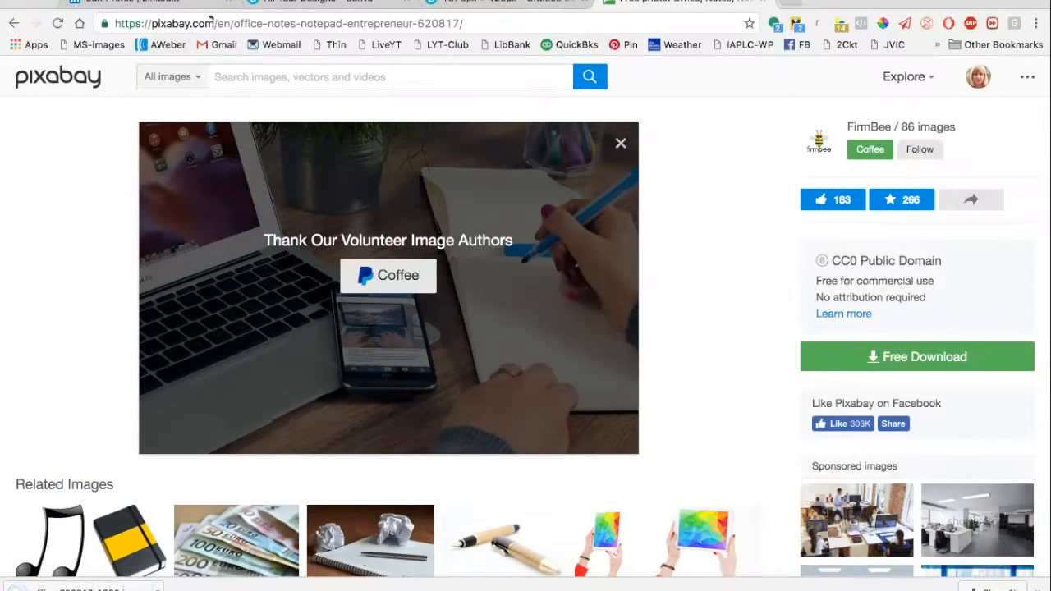
# Switch to the blank 1373 × 425 px Canva design and add the uploaded laptop and notebook photo.
pyautogui.click(470, 6)
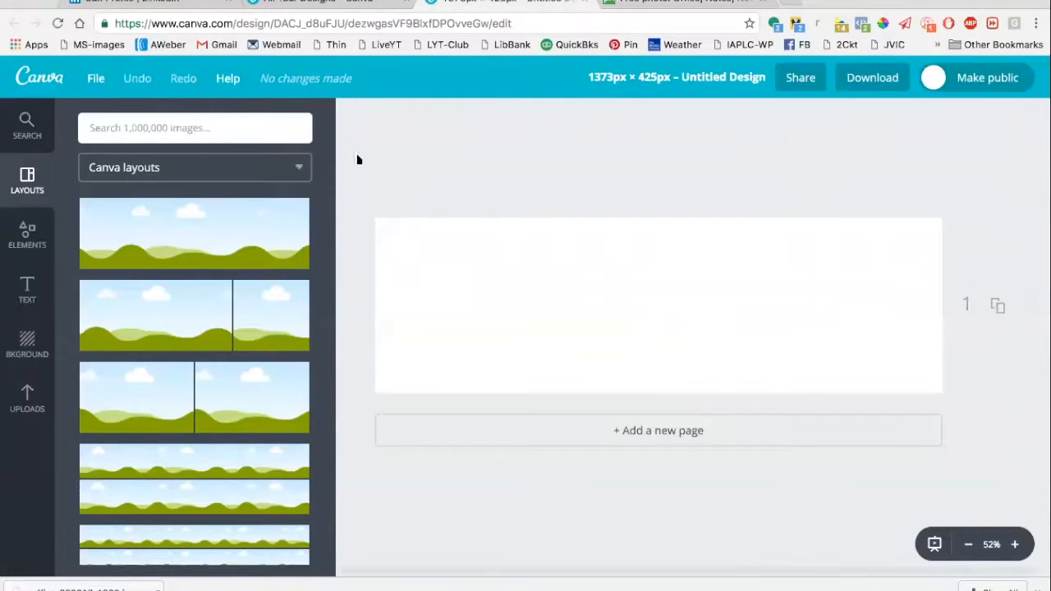
pyautogui.click(33, 409)
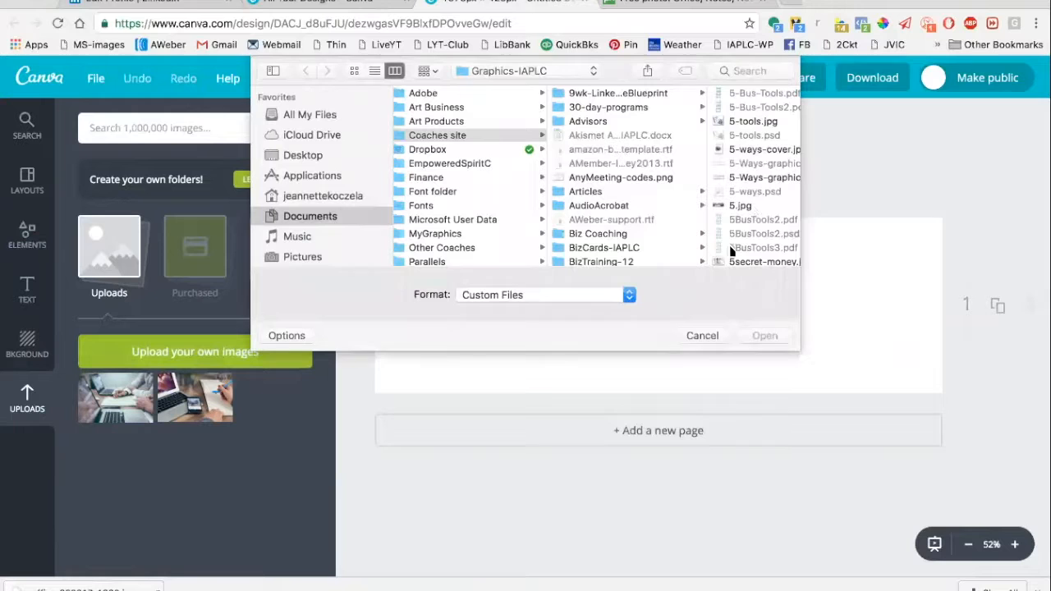
pyautogui.click(702, 336)
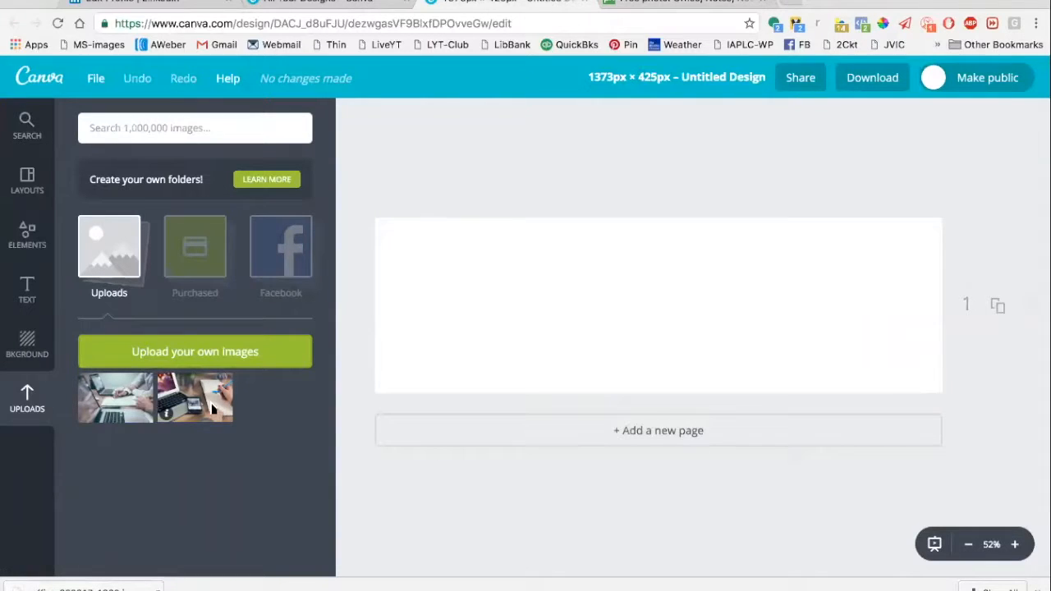
pyautogui.click(212, 408)
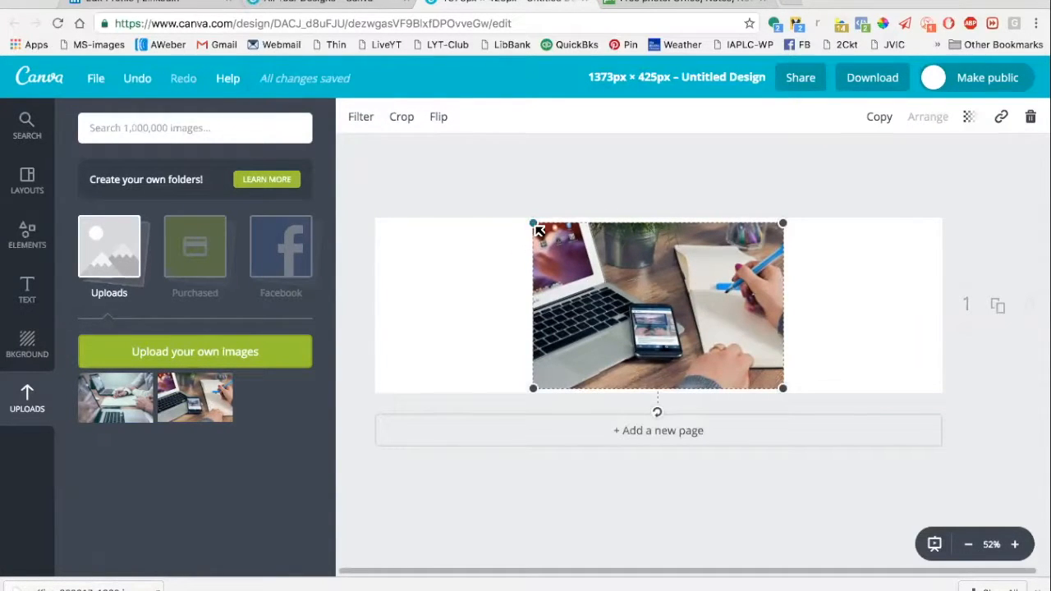
# Enlarge the photo to cover the banner's full width and shift it so the pen and writing hand show.
pyautogui.moveTo(535, 226); pyautogui.dragTo(345, 175)
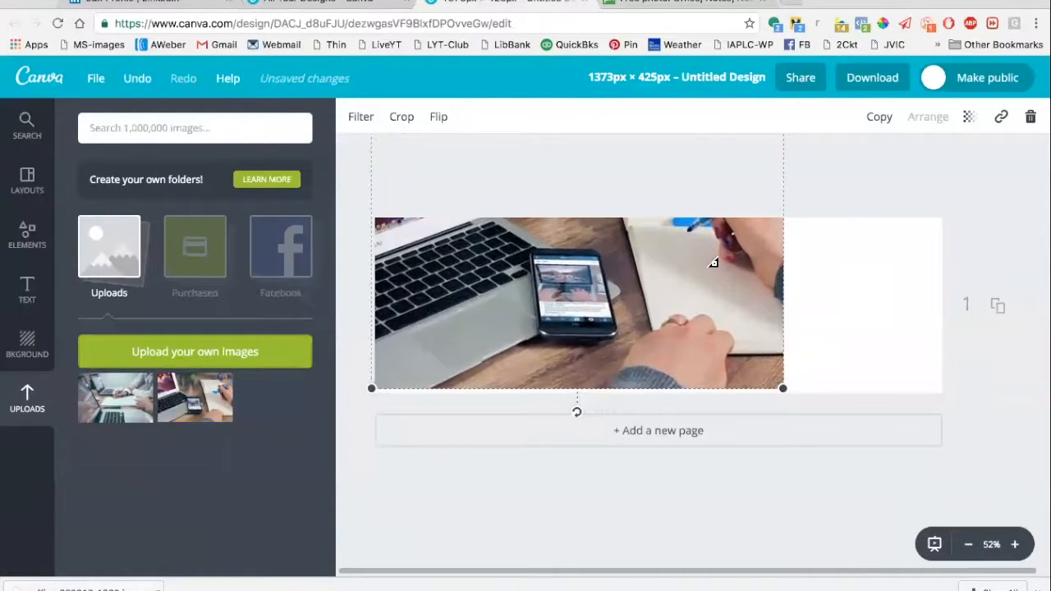
pyautogui.moveTo(784, 388); pyautogui.dragTo(985, 442)
pyautogui.moveTo(778, 317); pyautogui.dragTo(781, 344)
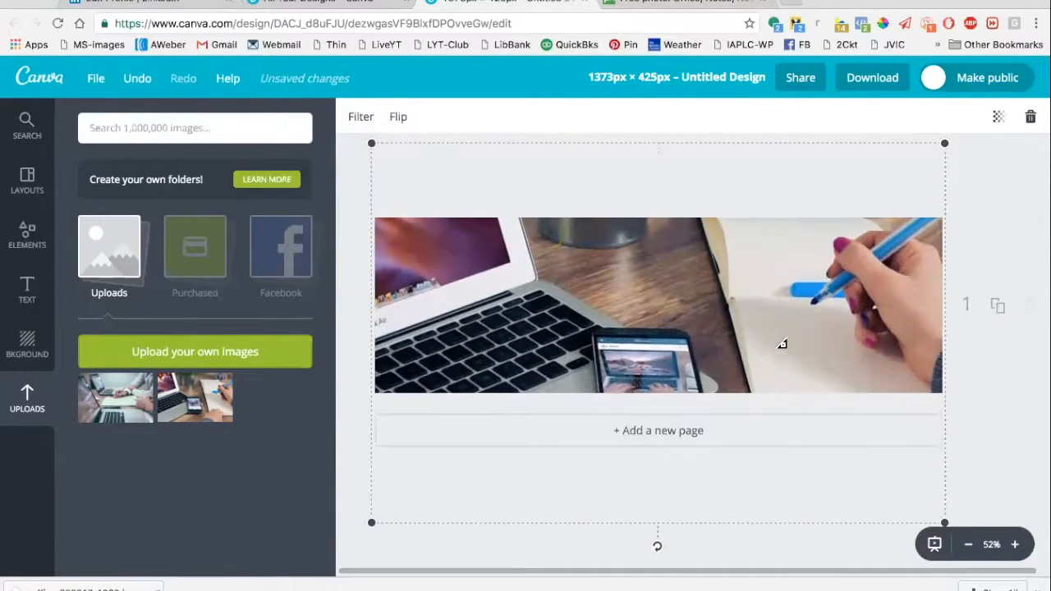
# Check the current background on the LinkedIn profile and add a plain square shape to the Canva banner.
pyautogui.click(189, 4)
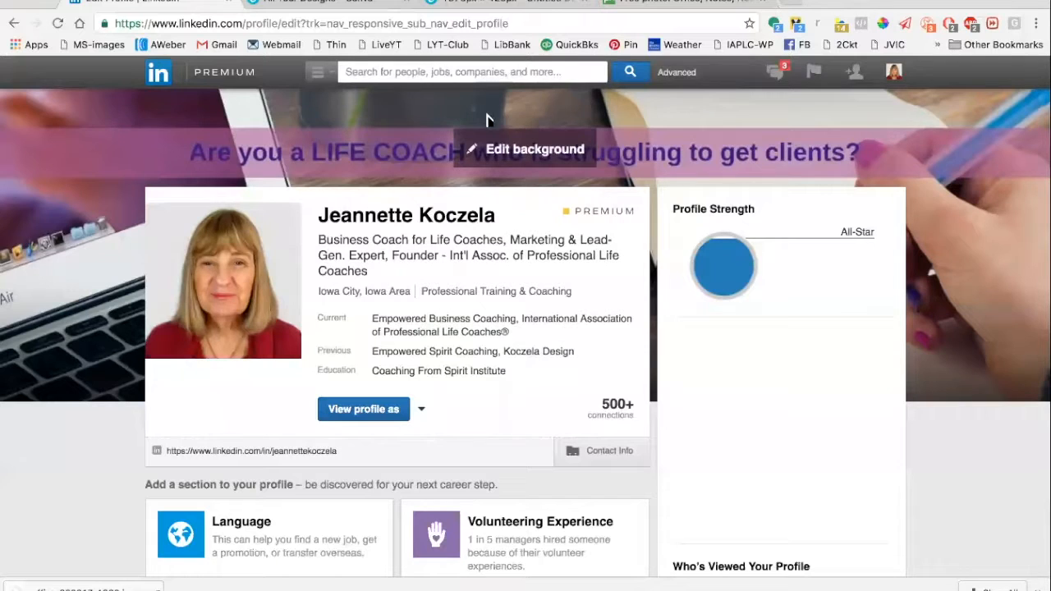
pyautogui.click(519, 7)
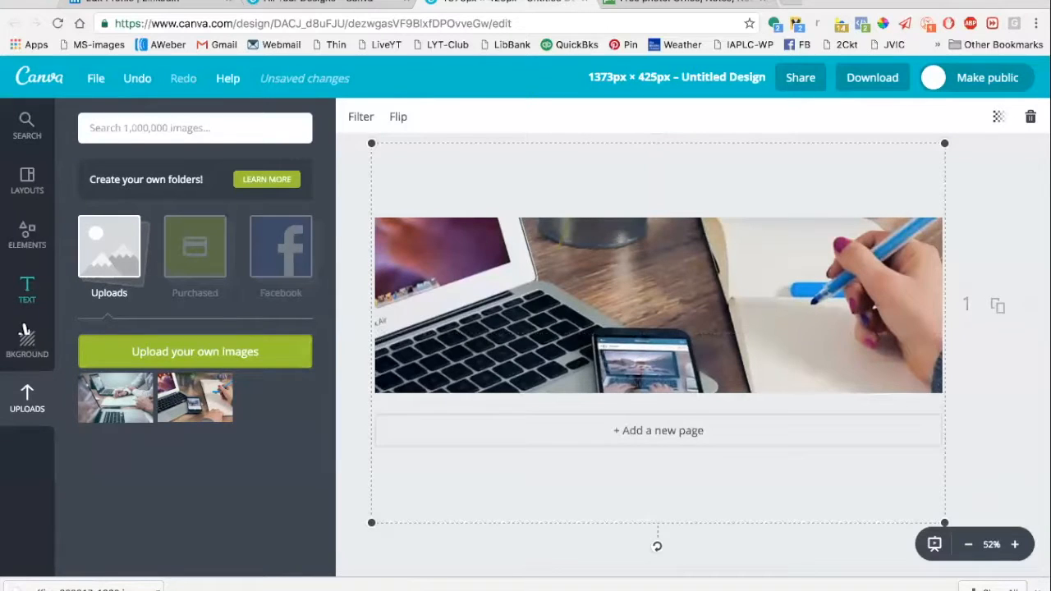
pyautogui.click(33, 249)
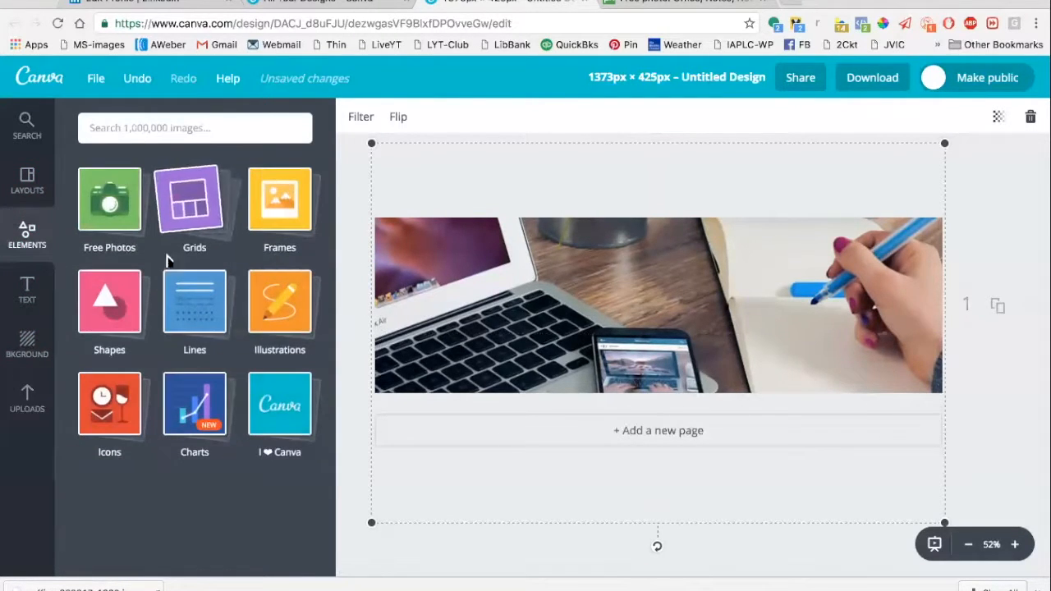
pyautogui.click(115, 316)
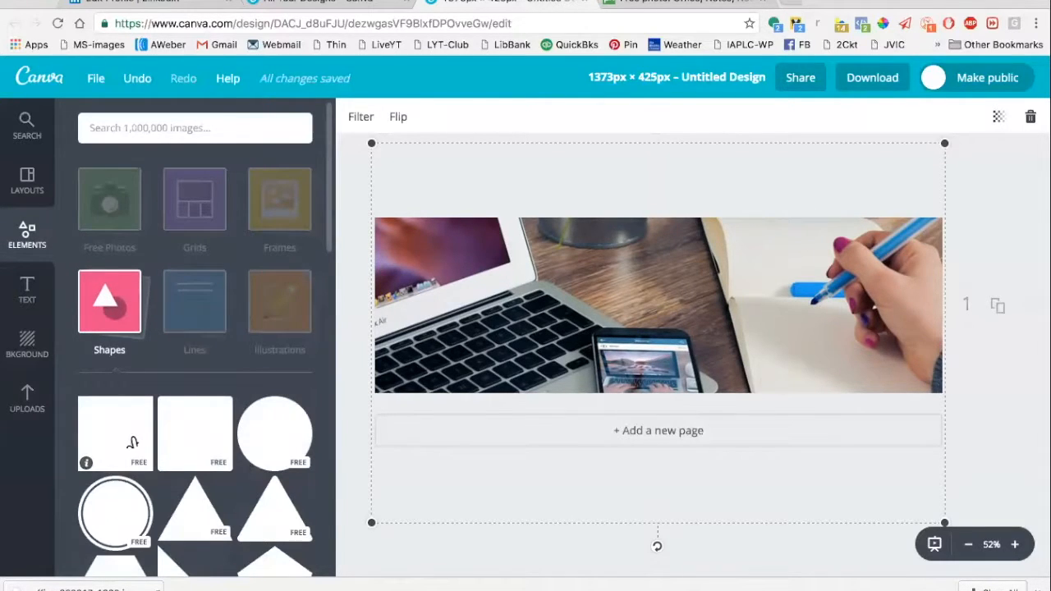
pyautogui.click(131, 443)
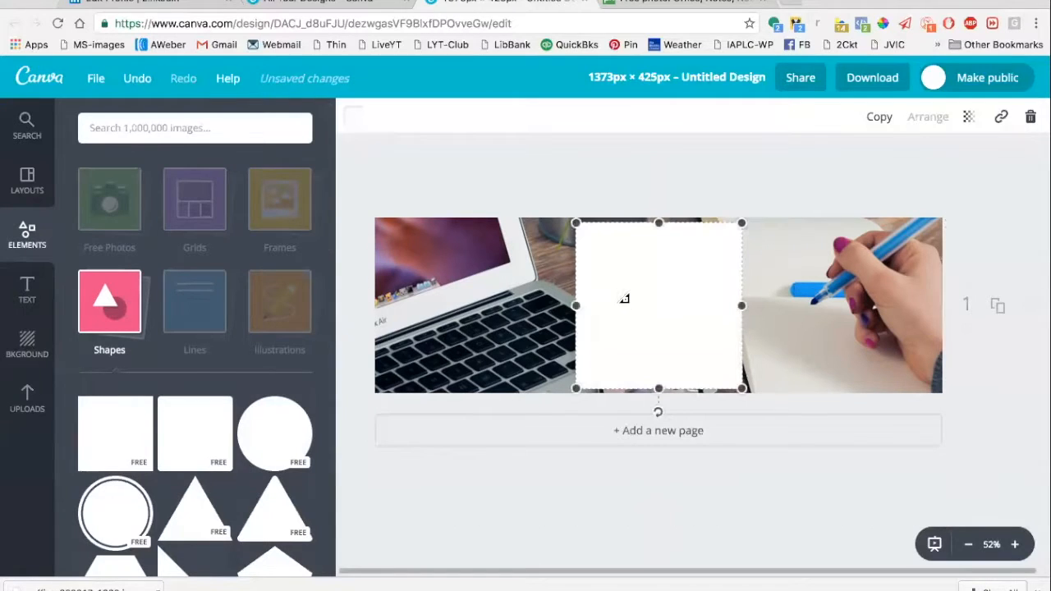
# Stretch the white square into a thin horizontal strip spanning the banner's full width across the upper half of the photo.
pyautogui.moveTo(576, 306); pyautogui.dragTo(371, 304)
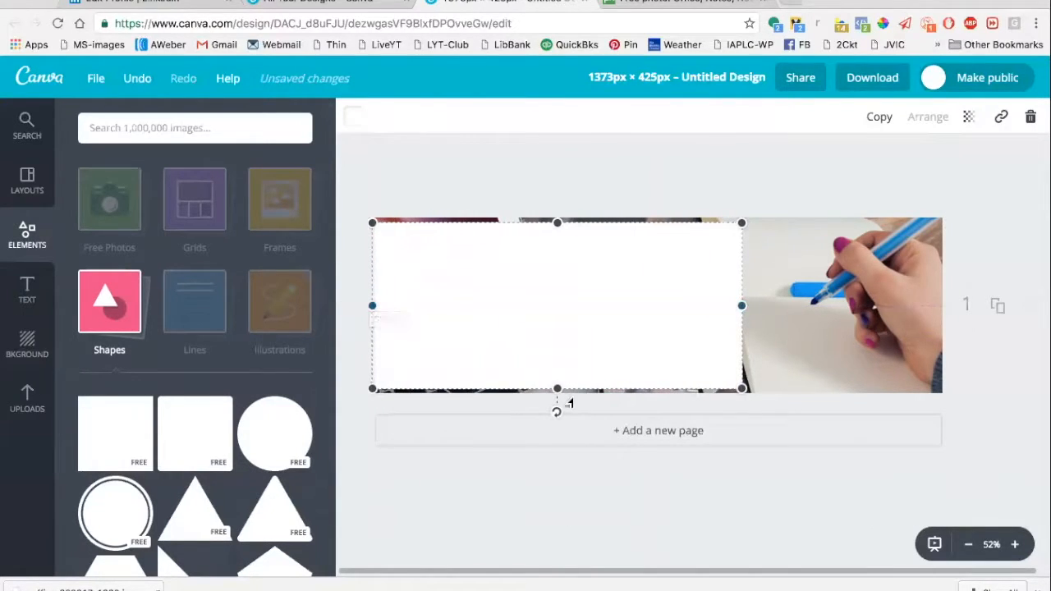
pyautogui.moveTo(557, 388); pyautogui.dragTo(557, 301)
pyautogui.moveTo(741, 262); pyautogui.dragTo(960, 263)
pyautogui.moveTo(667, 226); pyautogui.dragTo(666, 254)
pyautogui.moveTo(667, 301); pyautogui.dragTo(626, 274)
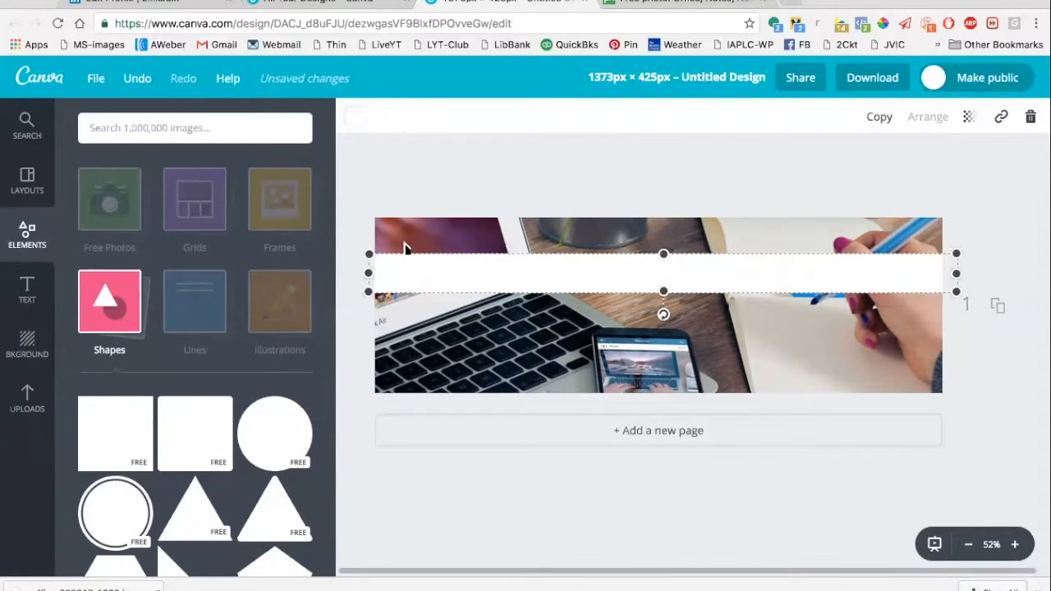
# Give the strip the custom pinkish-purple fill colour be4ba3.
pyautogui.click(366, 130)
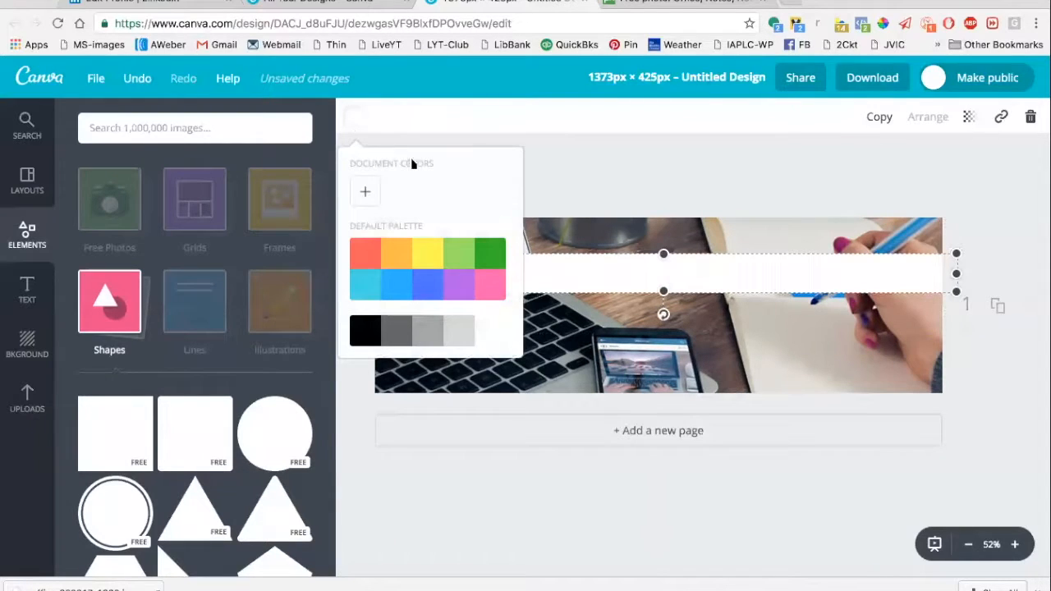
pyautogui.click(366, 194)
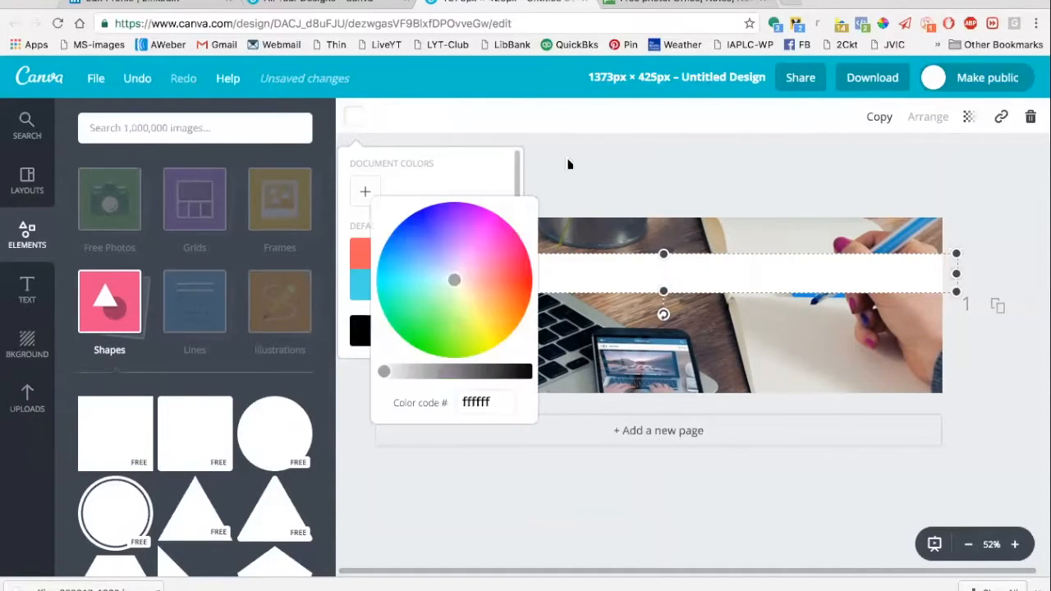
pyautogui.click(486, 246)
pyautogui.moveTo(384, 371); pyautogui.dragTo(426, 371)
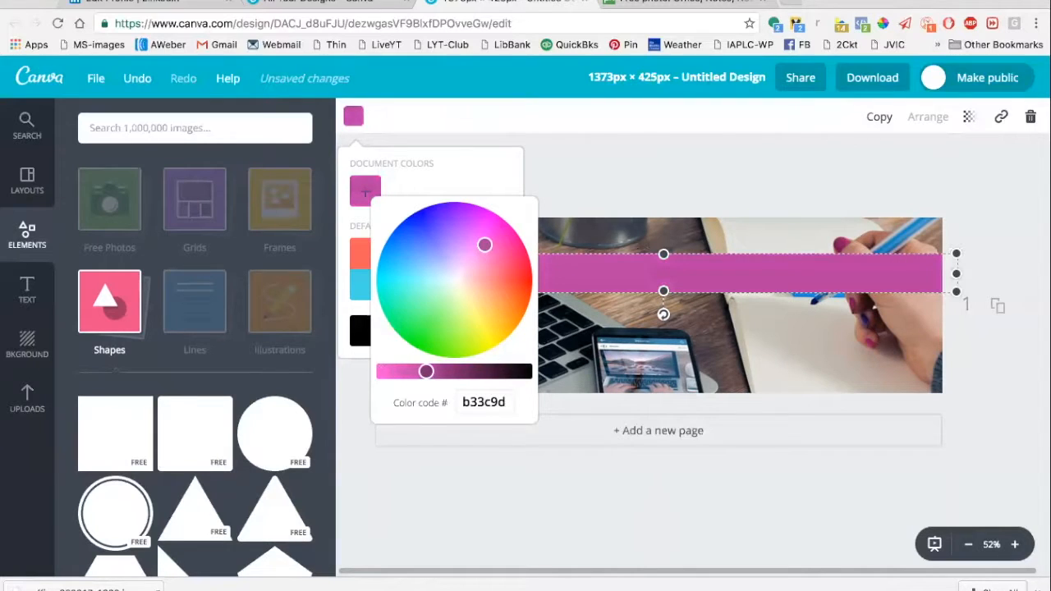
pyautogui.click(480, 251)
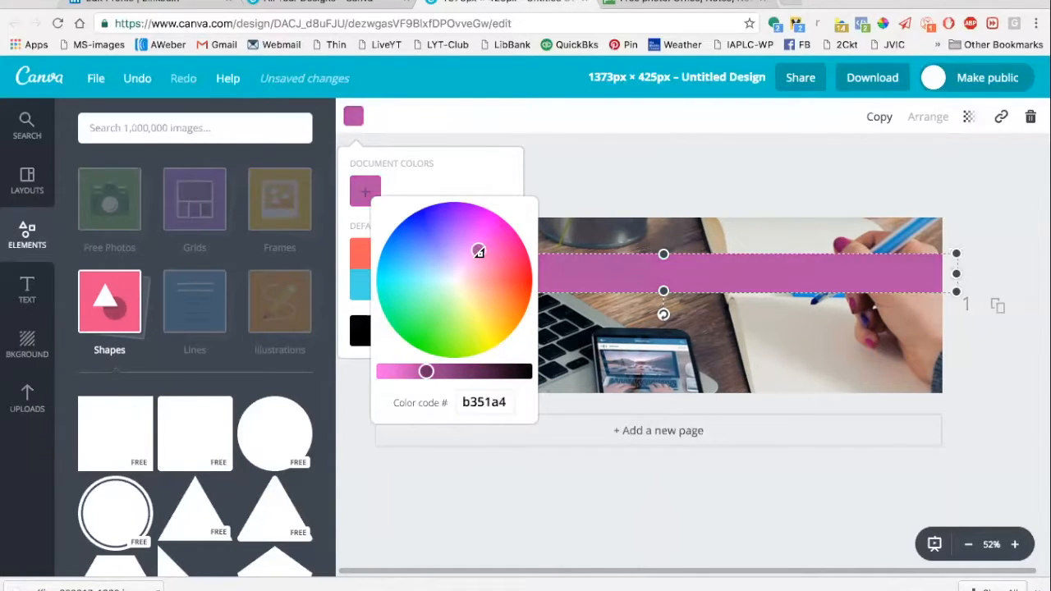
pyautogui.moveTo(477, 252); pyautogui.dragTo(474, 251)
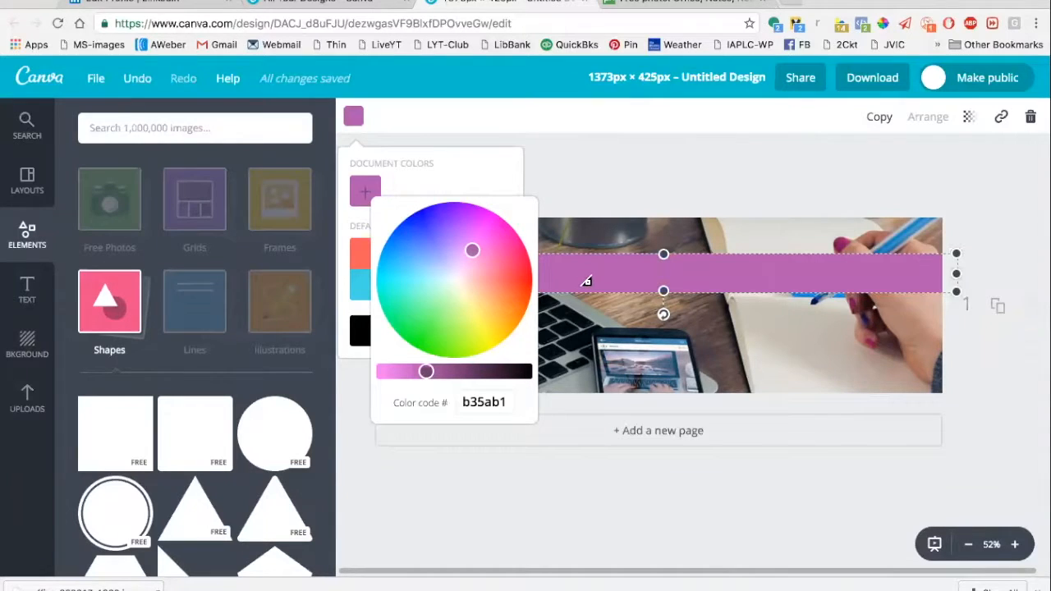
pyautogui.click(485, 252)
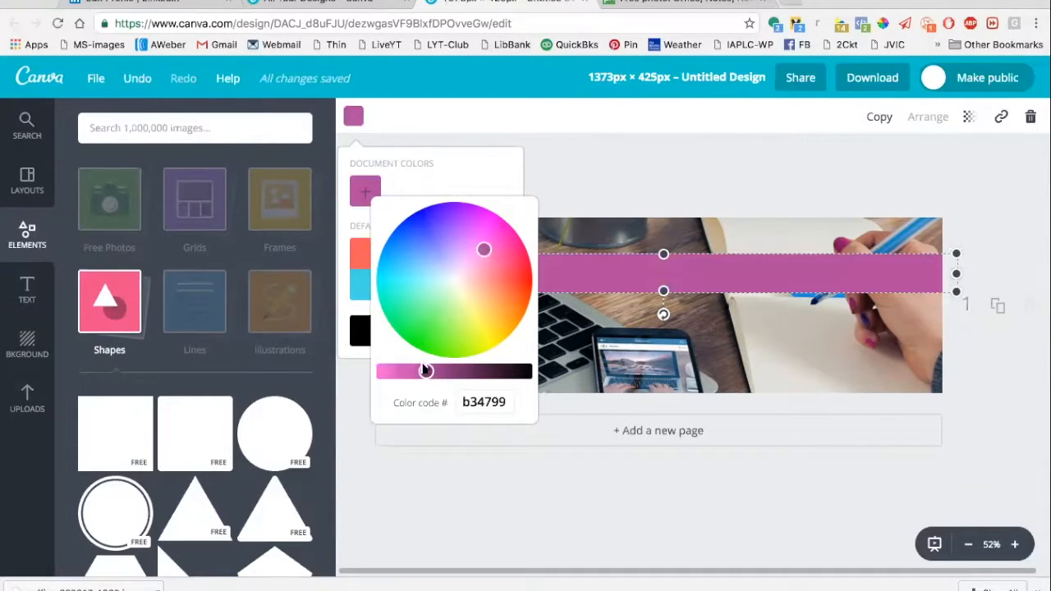
pyautogui.moveTo(426, 371); pyautogui.dragTo(419, 371)
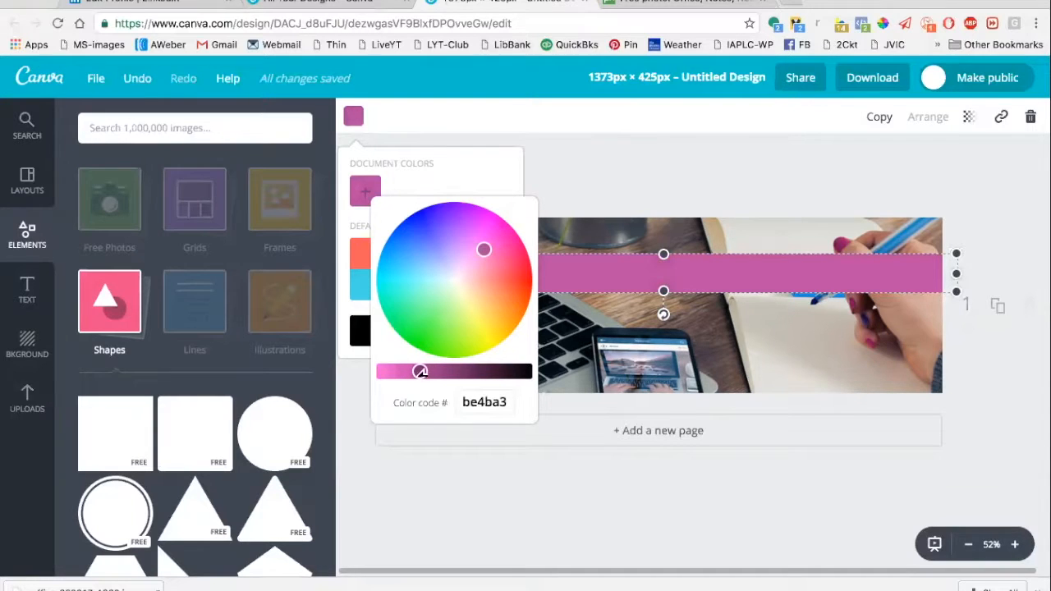
pyautogui.click(583, 199)
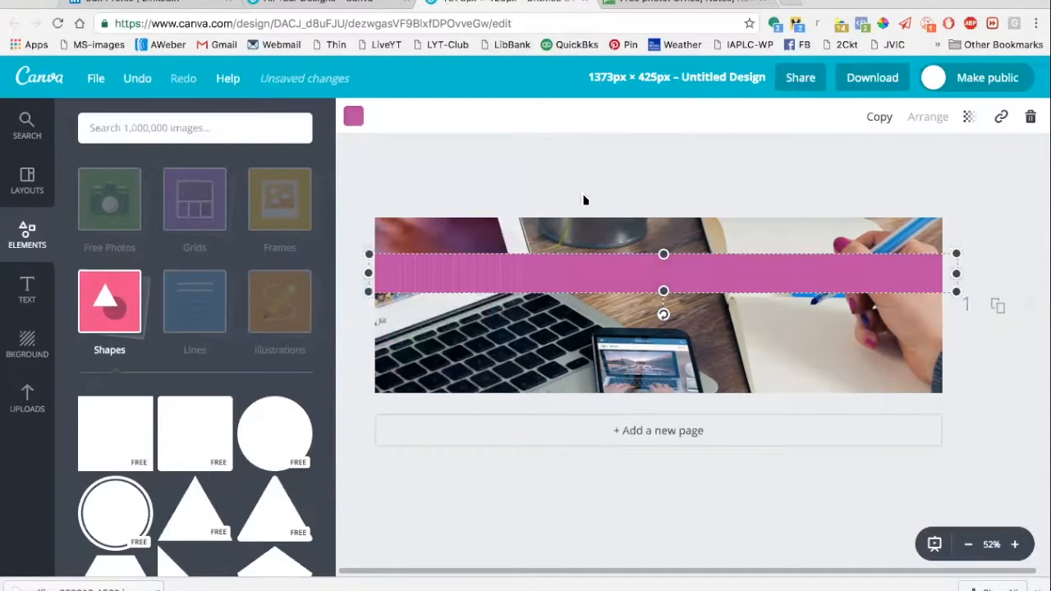
# Lower the pink strip's transparency value so the photo shows through it.
pyautogui.click(970, 119)
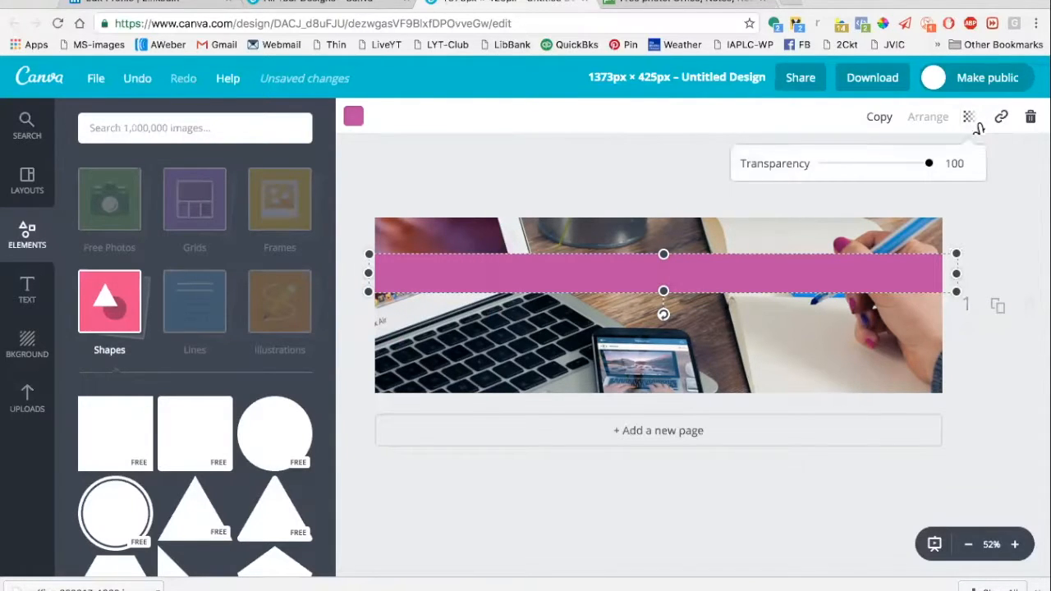
pyautogui.moveTo(930, 164); pyautogui.dragTo(884, 175)
pyautogui.click(823, 207)
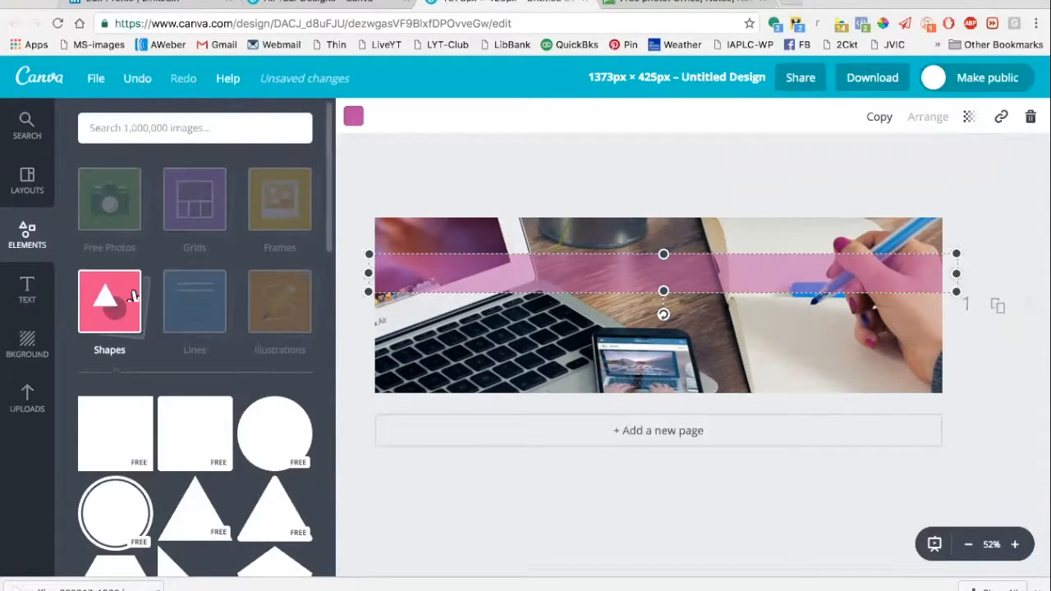
# Add body text reading "Are you a LIFE COACH who is struggling to get clients?" on the pink strip at font size 21.
pyautogui.click(36, 307)
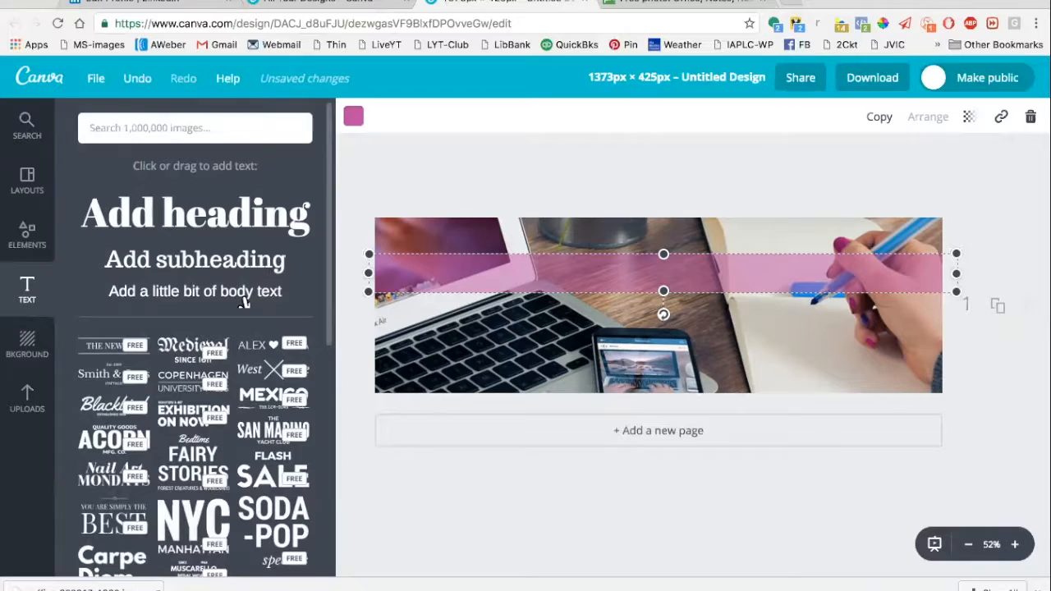
pyautogui.click(244, 303)
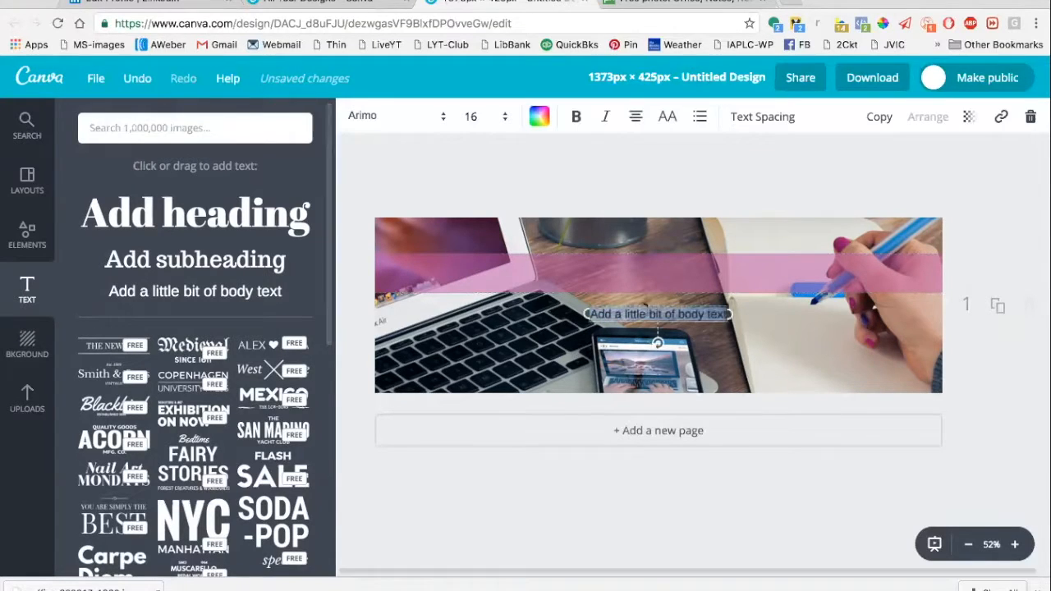
pyautogui.moveTo(646, 308); pyautogui.dragTo(644, 264)
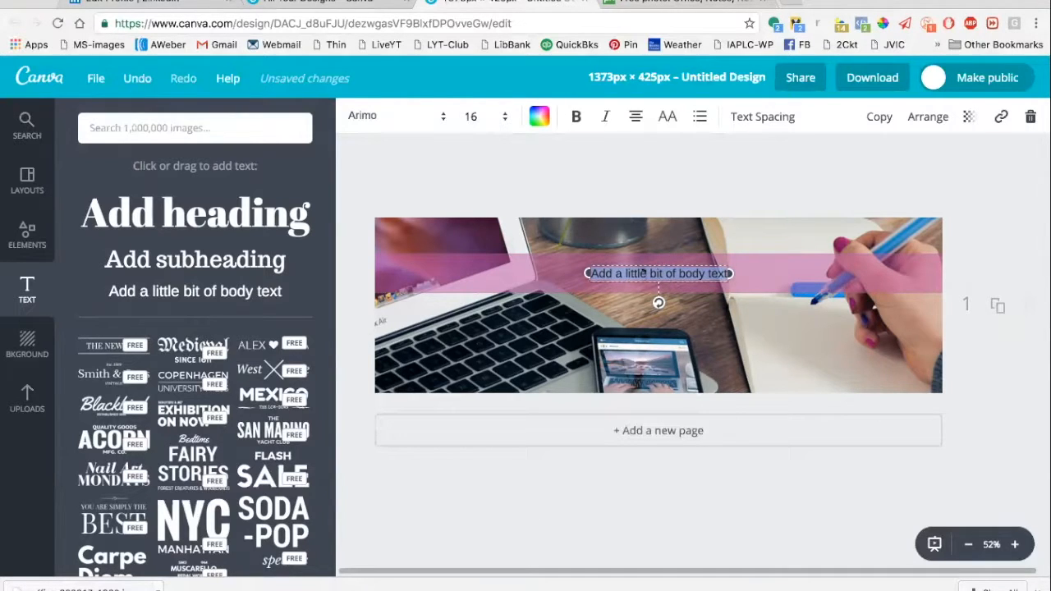
pyautogui.write('Are you a LIFE COACH who is struggling to get clients?')
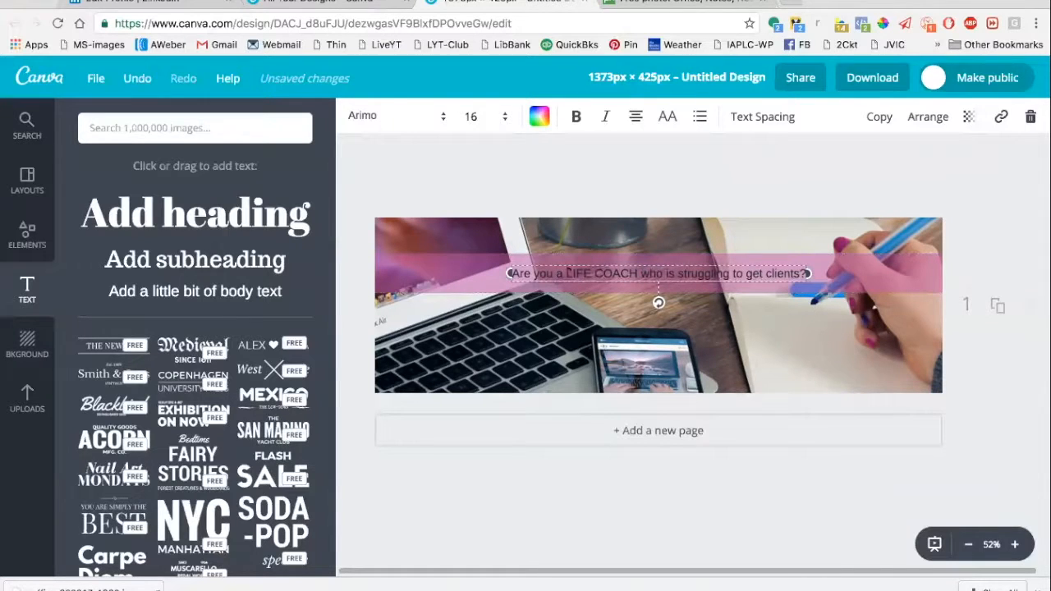
pyautogui.click(506, 123)
pyautogui.click(482, 321)
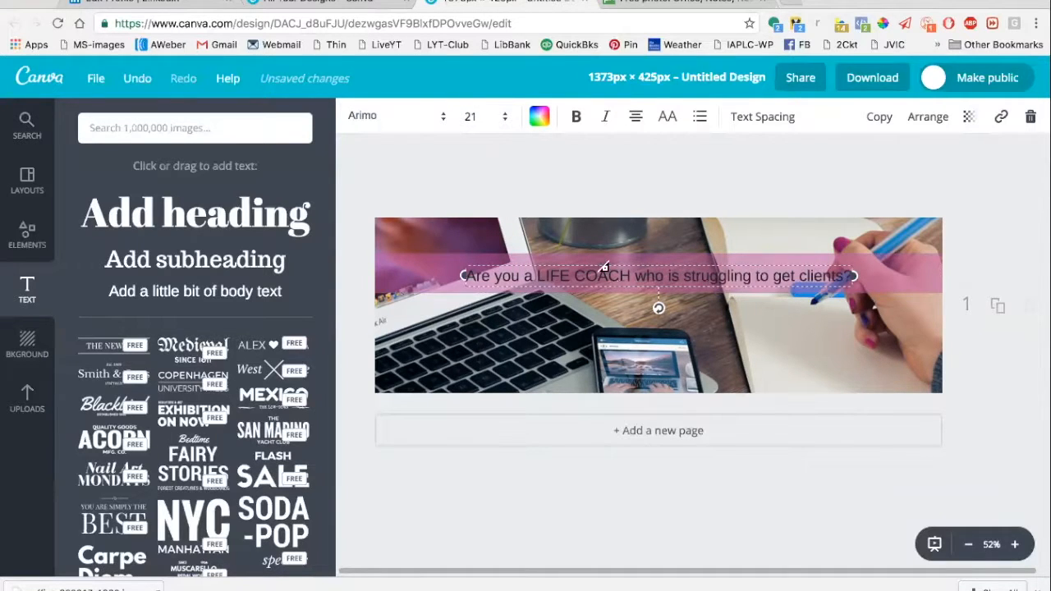
# Move the headline higher on the banner and make the pink strip thinner so it fits closely around the text.
pyautogui.moveTo(604, 264); pyautogui.dragTo(604, 252)
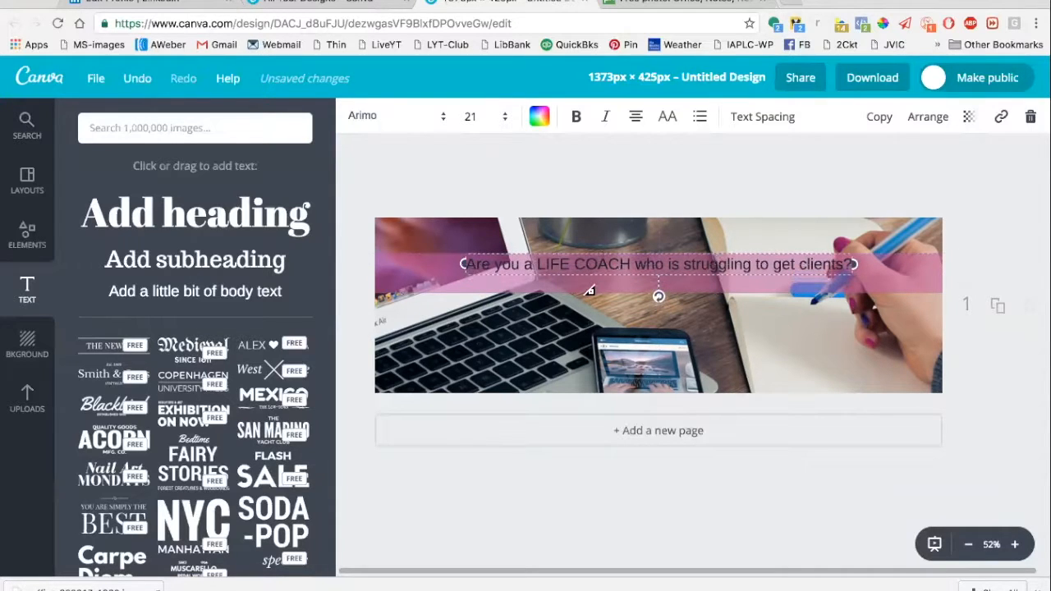
pyautogui.click(404, 274)
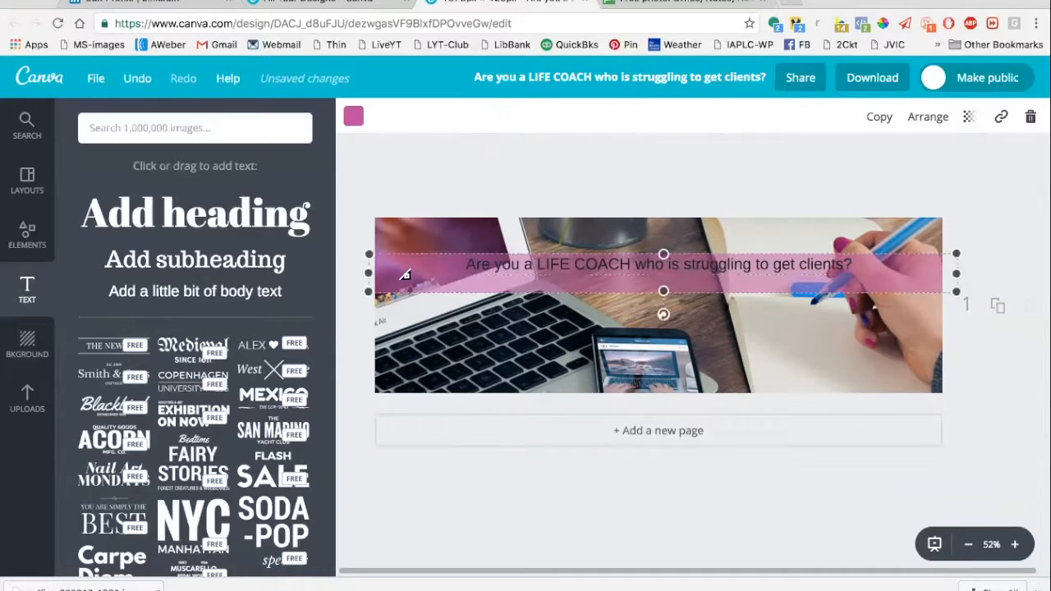
pyautogui.press('Up')
pyautogui.press('Up')
pyautogui.press('Down')
pyautogui.press('Down')
pyautogui.press('Up')
pyautogui.press('Up')
pyautogui.press('Down')
pyautogui.moveTo(667, 289); pyautogui.dragTo(667, 279)
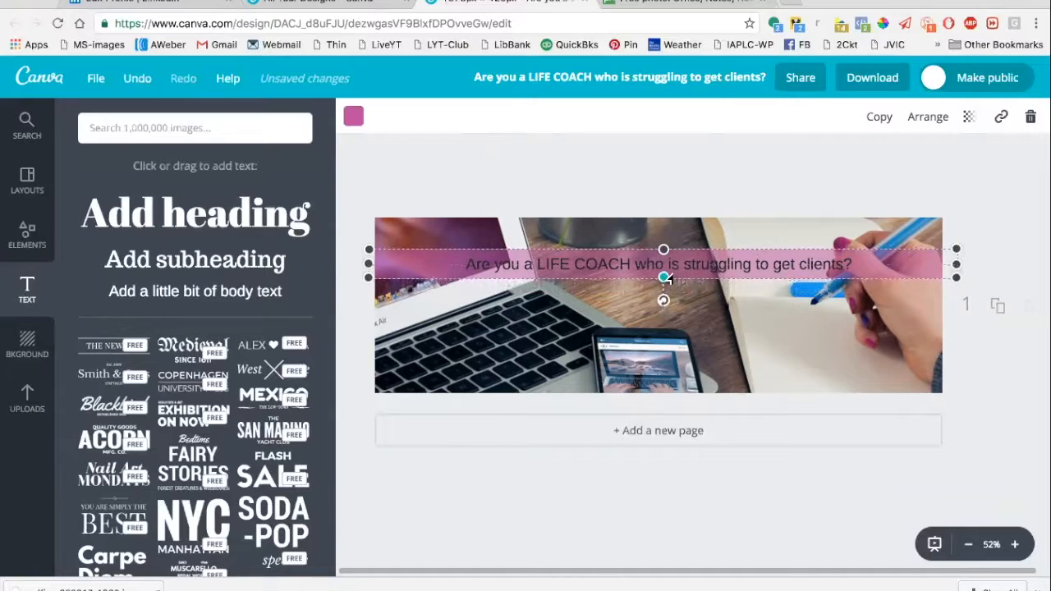
# Recolour the whole headline dark purple 421e92 and make it bold.
pyautogui.click(616, 264)
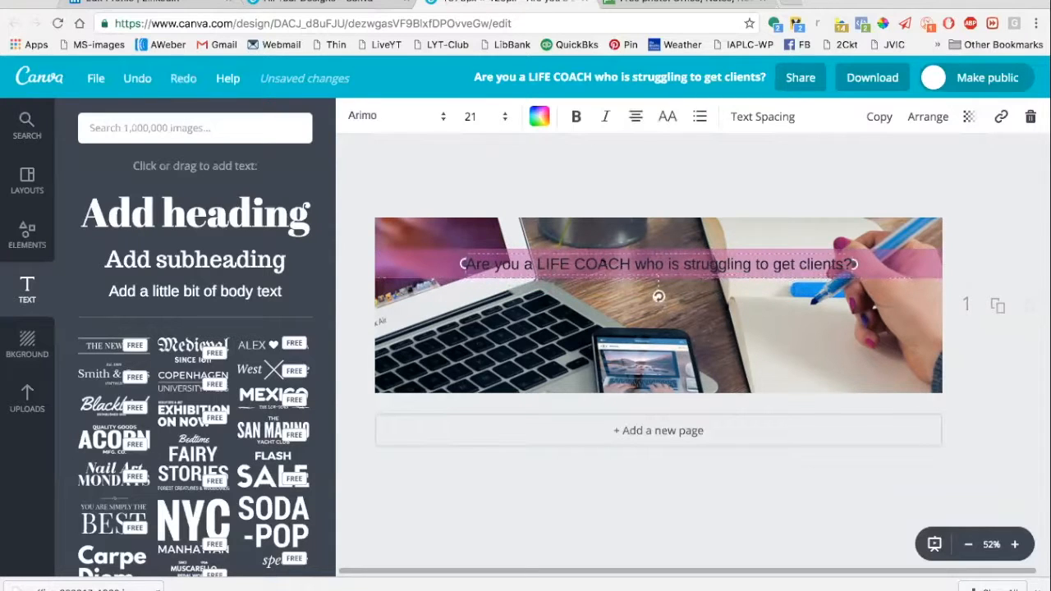
pyautogui.click(616, 265)
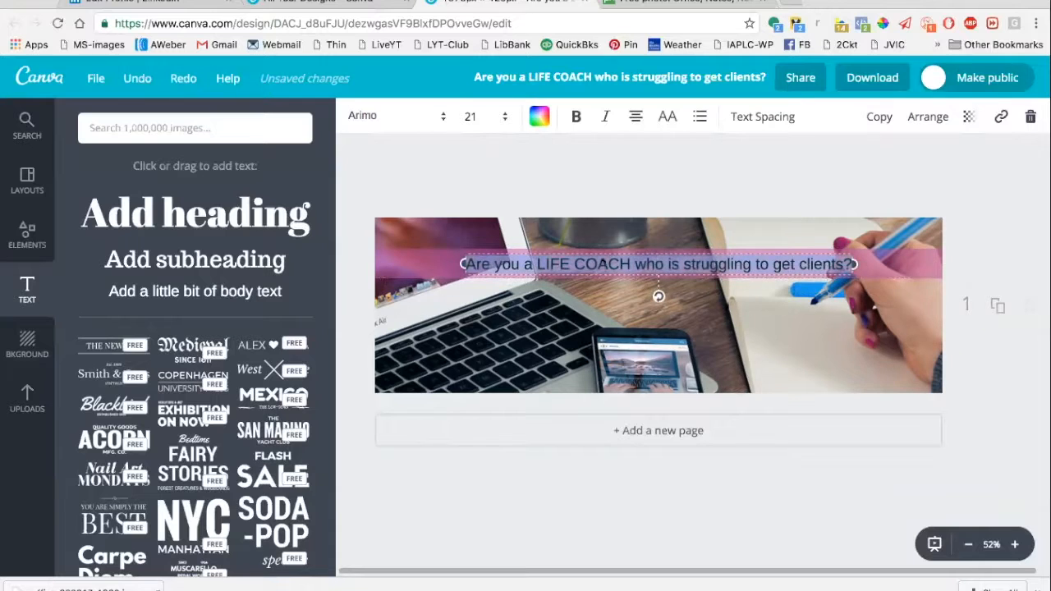
pyautogui.click(539, 117)
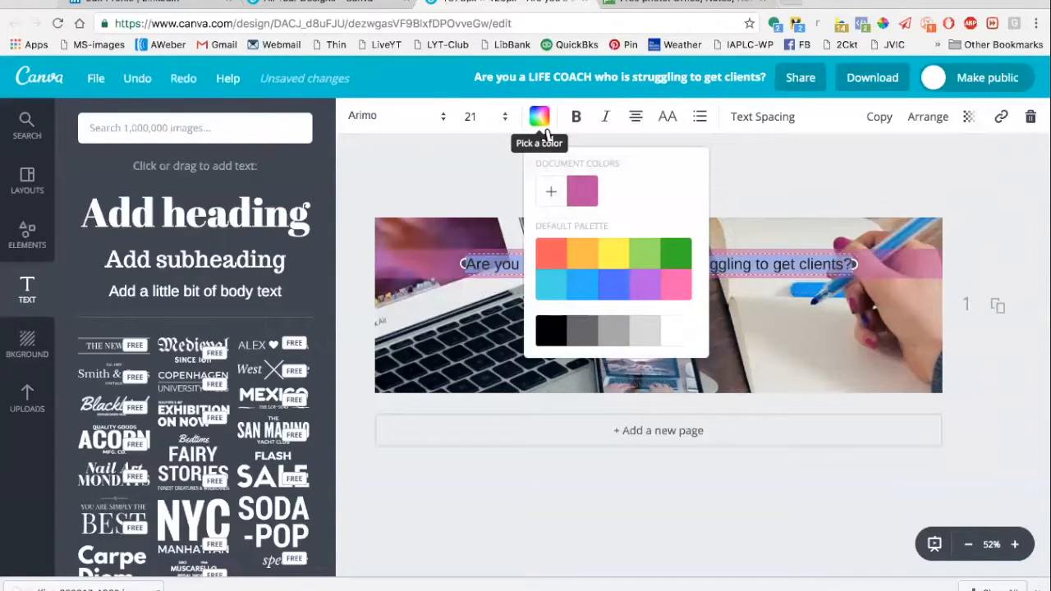
pyautogui.click(553, 204)
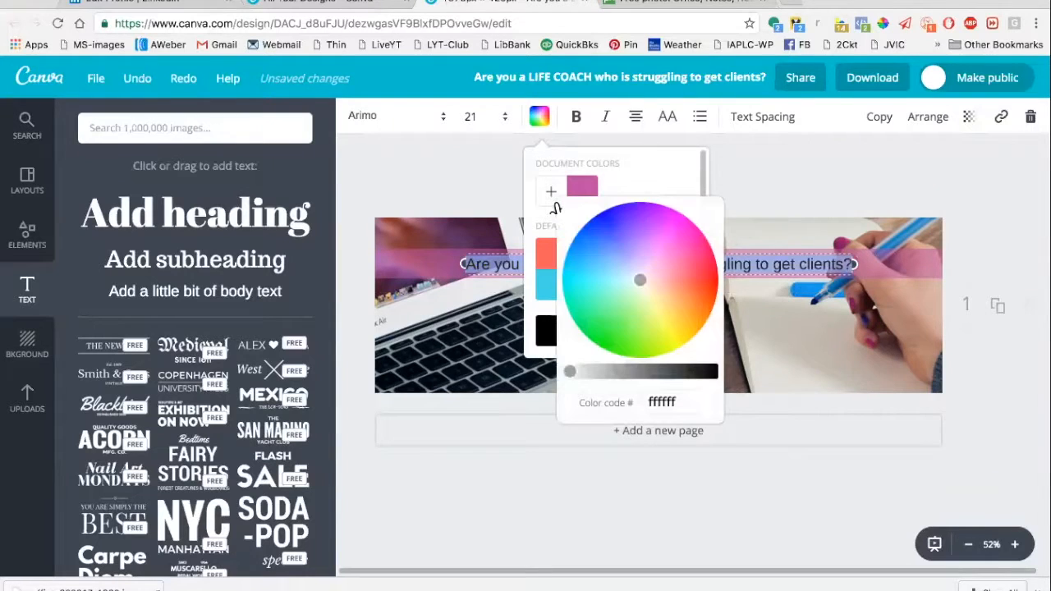
pyautogui.click(630, 227)
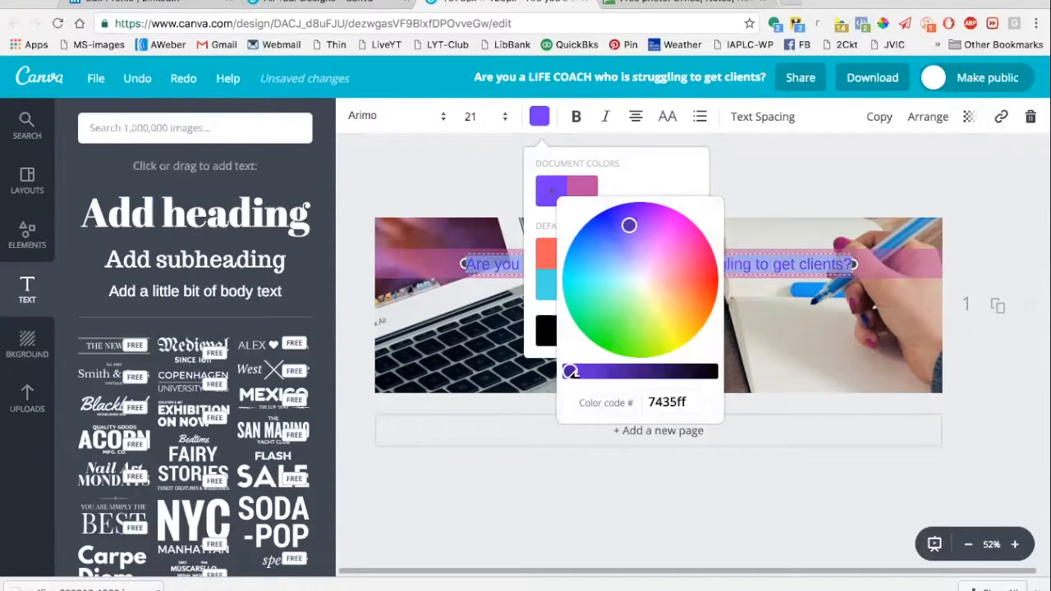
pyautogui.moveTo(570, 372); pyautogui.dragTo(630, 371)
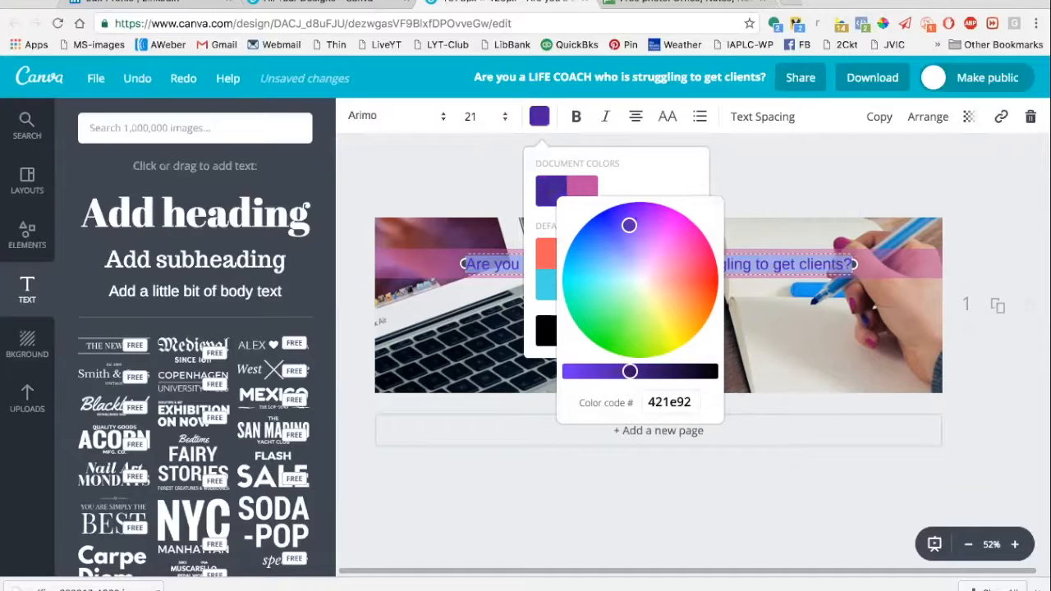
pyautogui.click(734, 191)
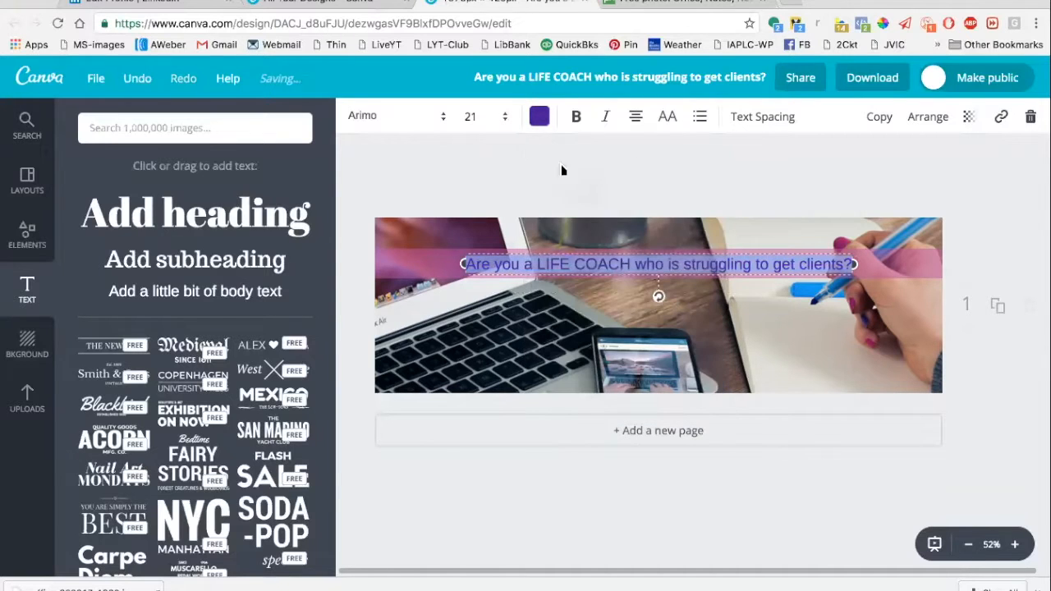
pyautogui.click(577, 117)
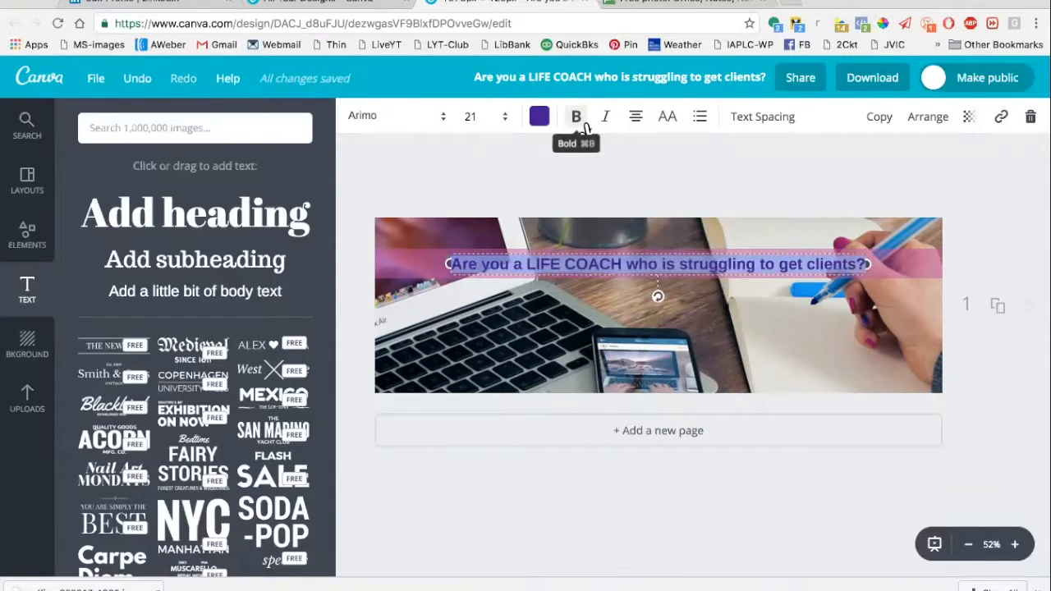
pyautogui.click(604, 197)
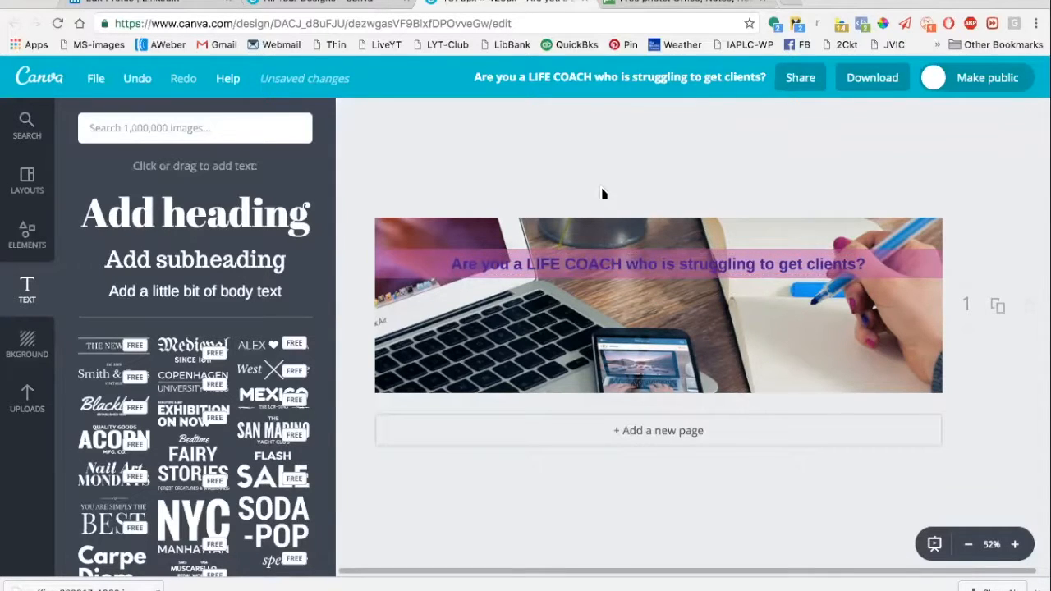
# Download the banner design as a JPG file.
pyautogui.click(868, 82)
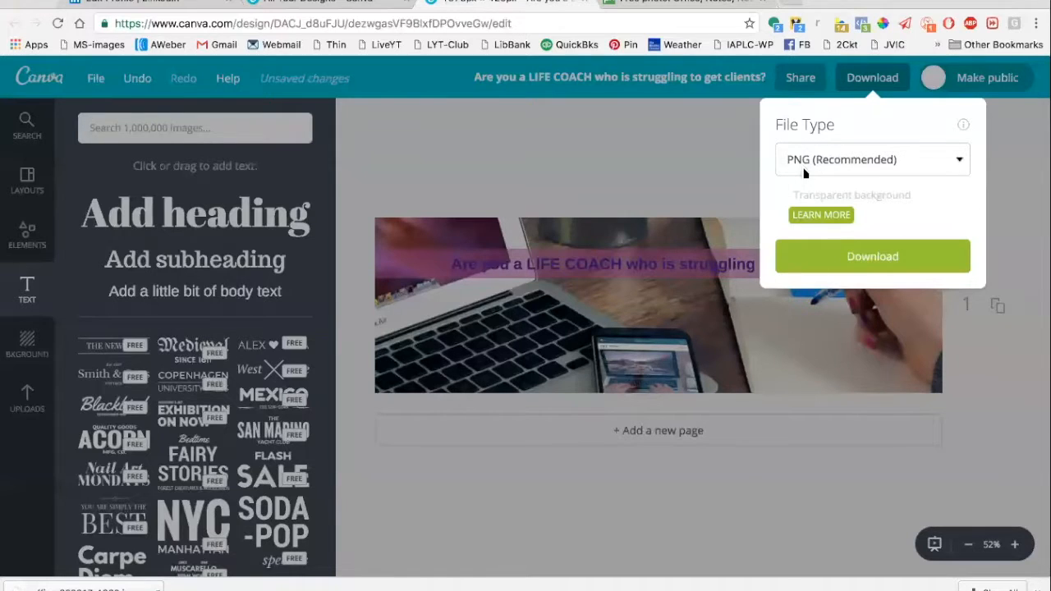
pyautogui.click(962, 167)
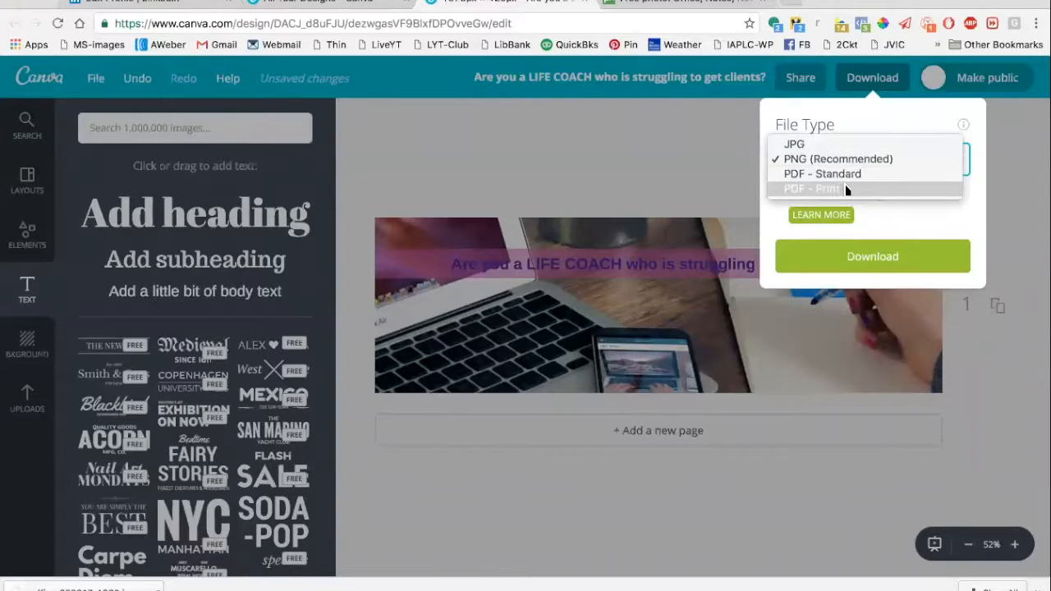
pyautogui.click(895, 148)
pyautogui.click(915, 217)
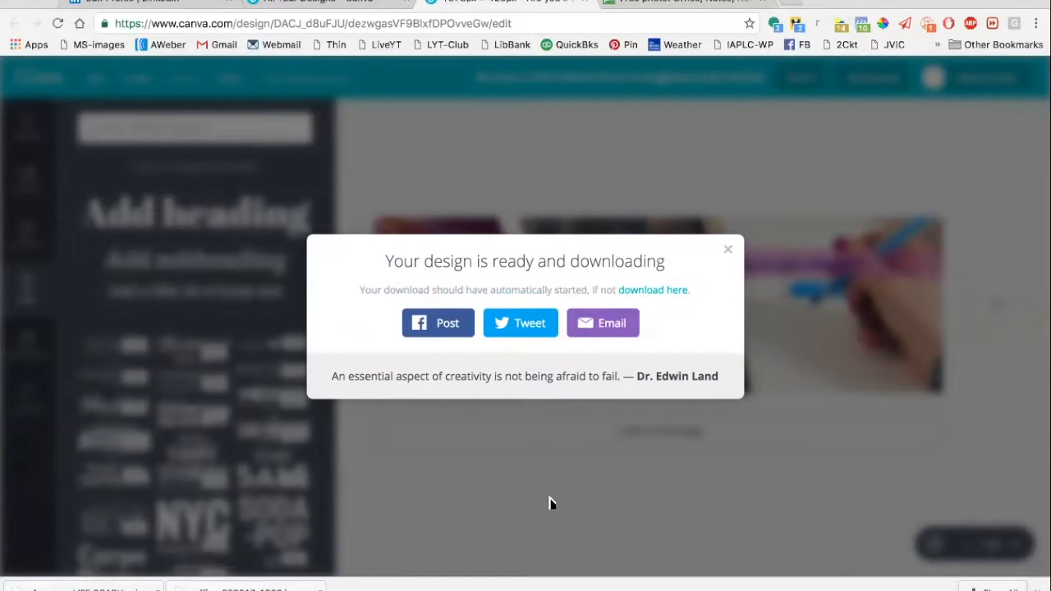
# Switch to LinkedIn, upload the newest banner JPG from Downloads as the profile background, and check the headline's placement above the profile card.
pyautogui.click(166, 5)
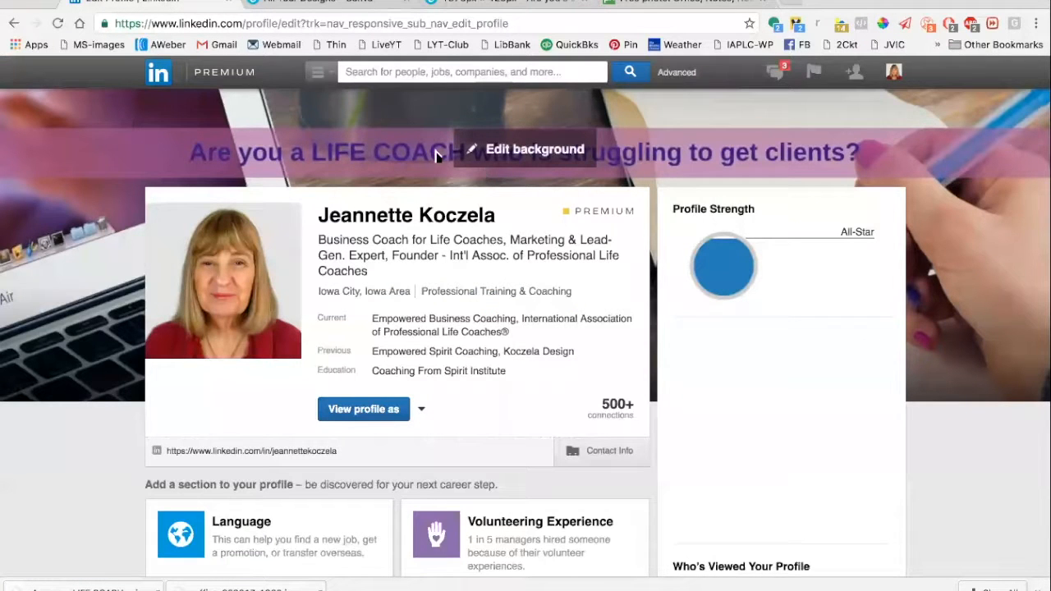
pyautogui.click(534, 149)
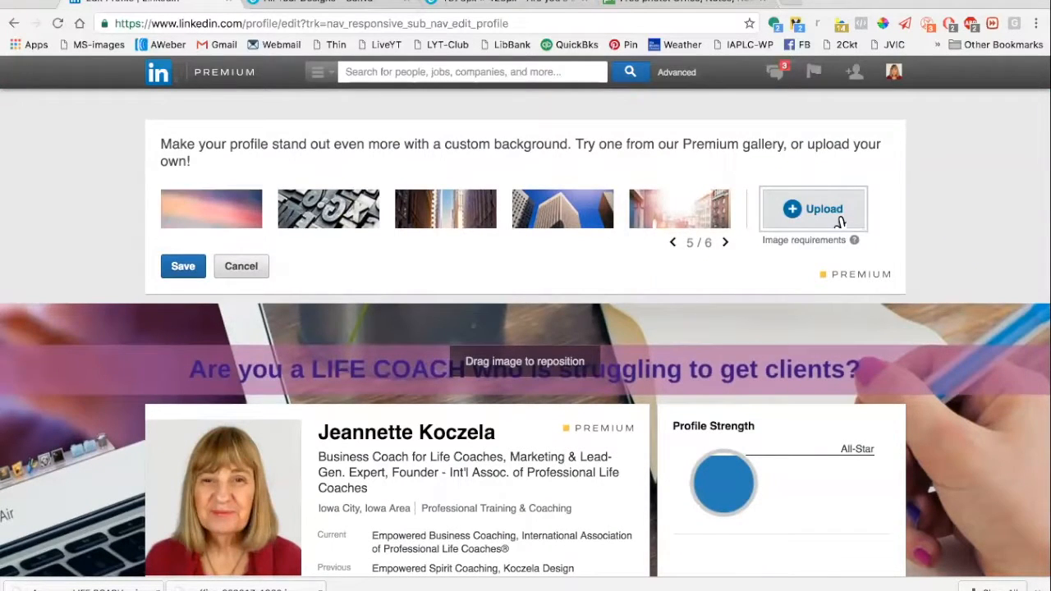
pyautogui.click(838, 215)
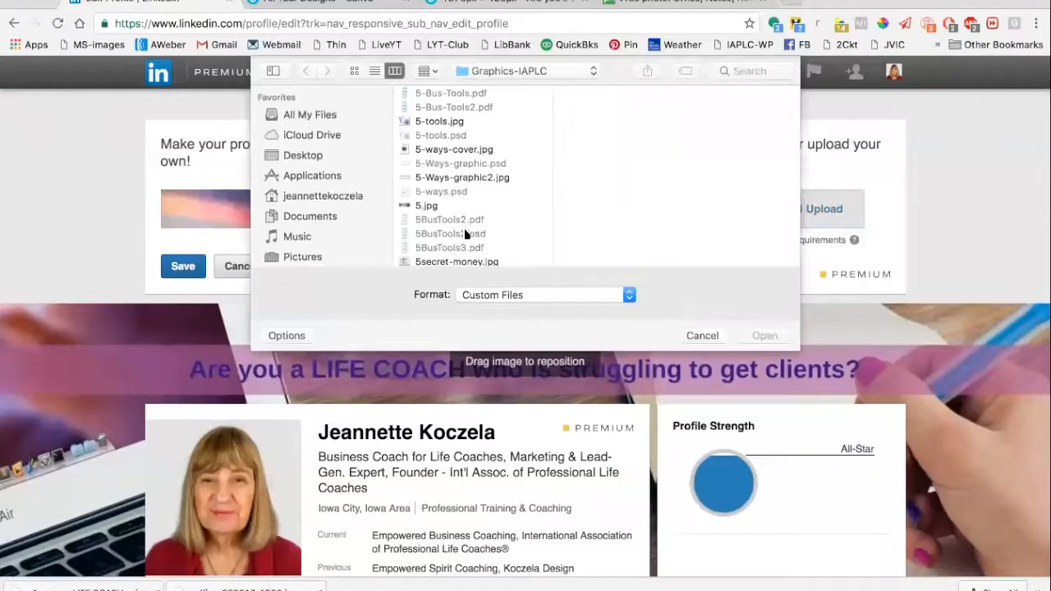
pyautogui.click(345, 201)
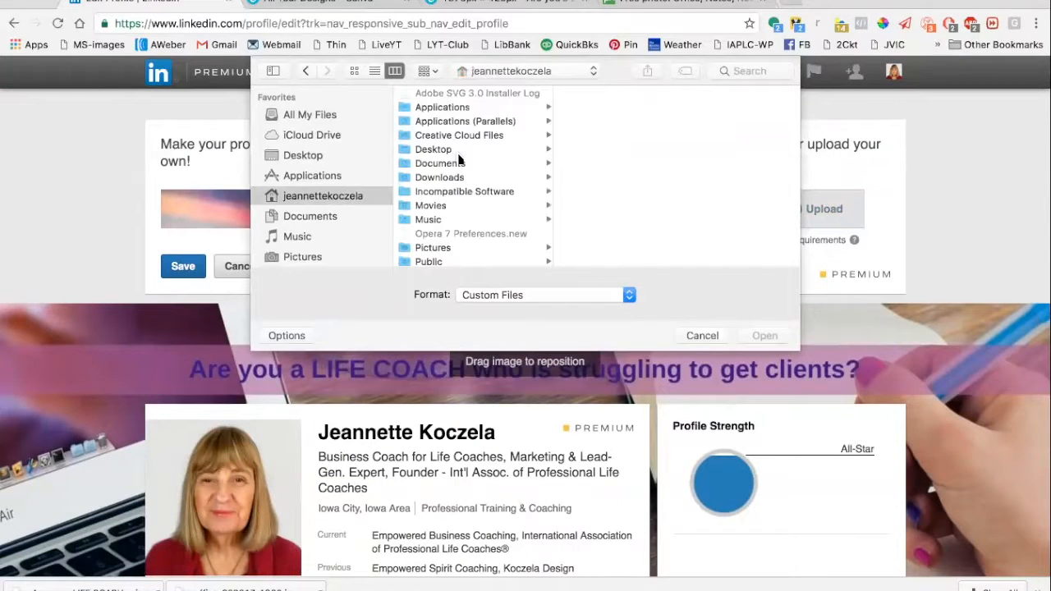
pyautogui.click(446, 178)
pyautogui.scroll(-10, 614, 204)
pyautogui.scroll(4, 614, 204)
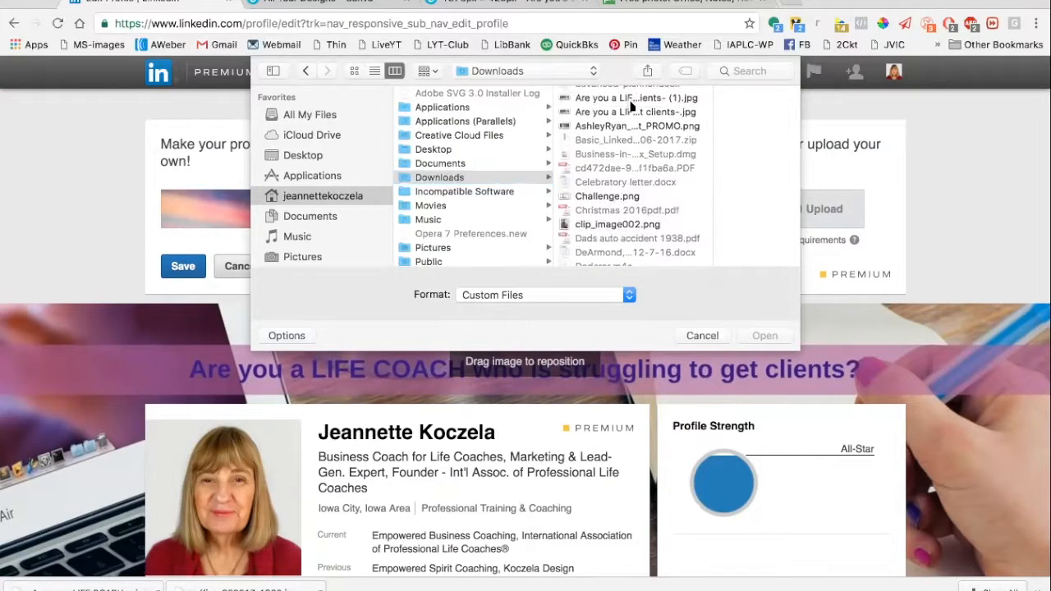
pyautogui.click(628, 99)
pyautogui.click(762, 338)
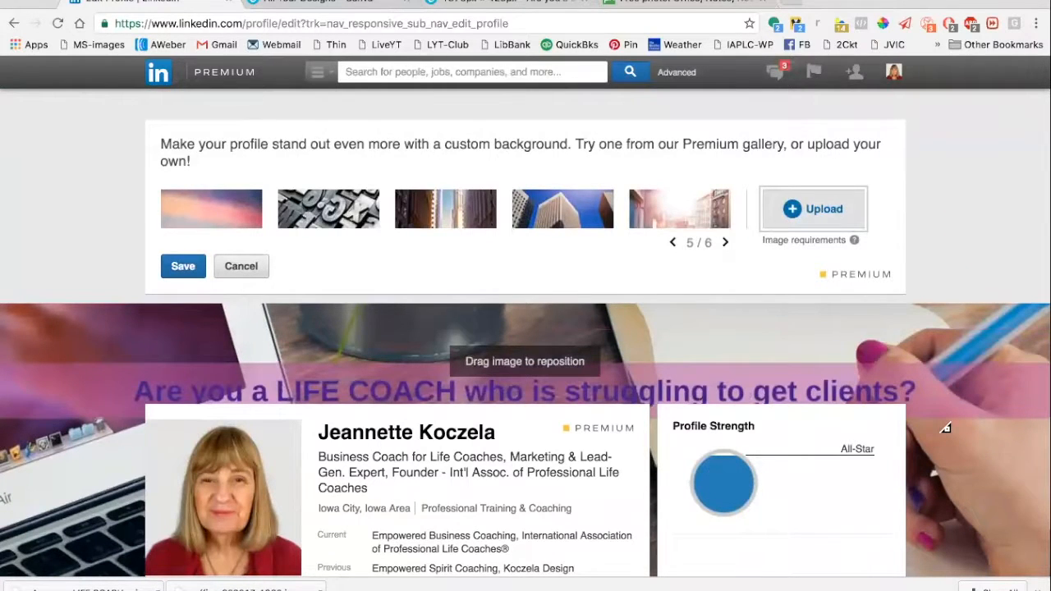
pyautogui.scroll(-1, 945, 428)
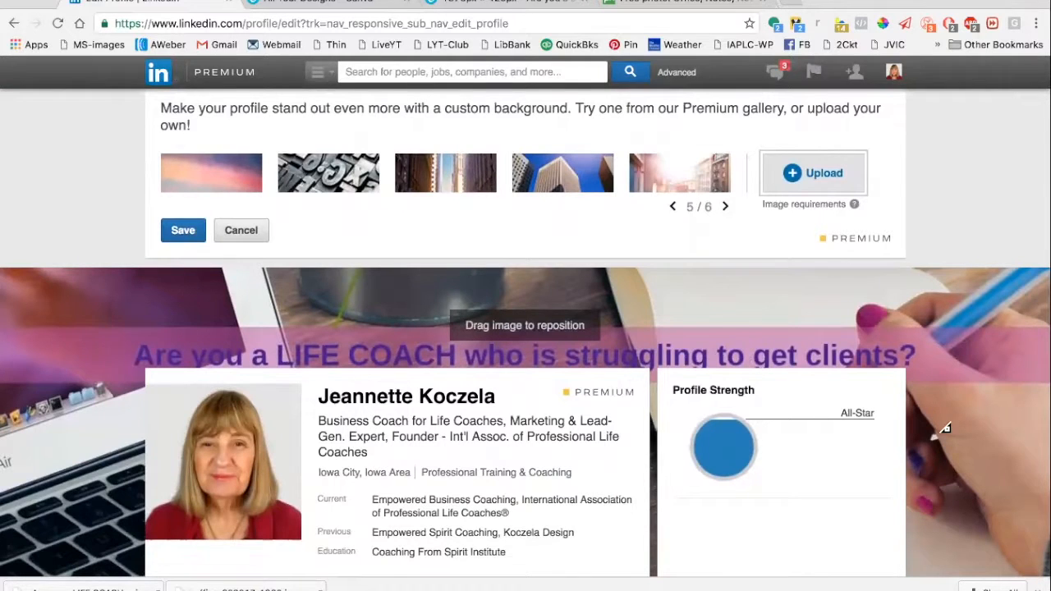
pyautogui.scroll(-2, 985, 426)
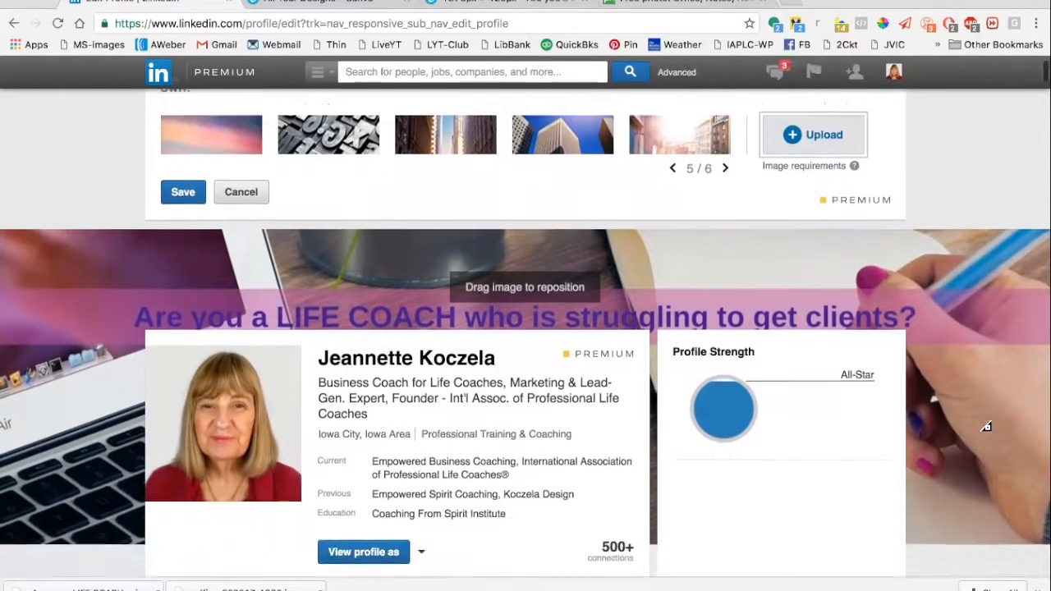
pyautogui.scroll(-2, 981, 427)
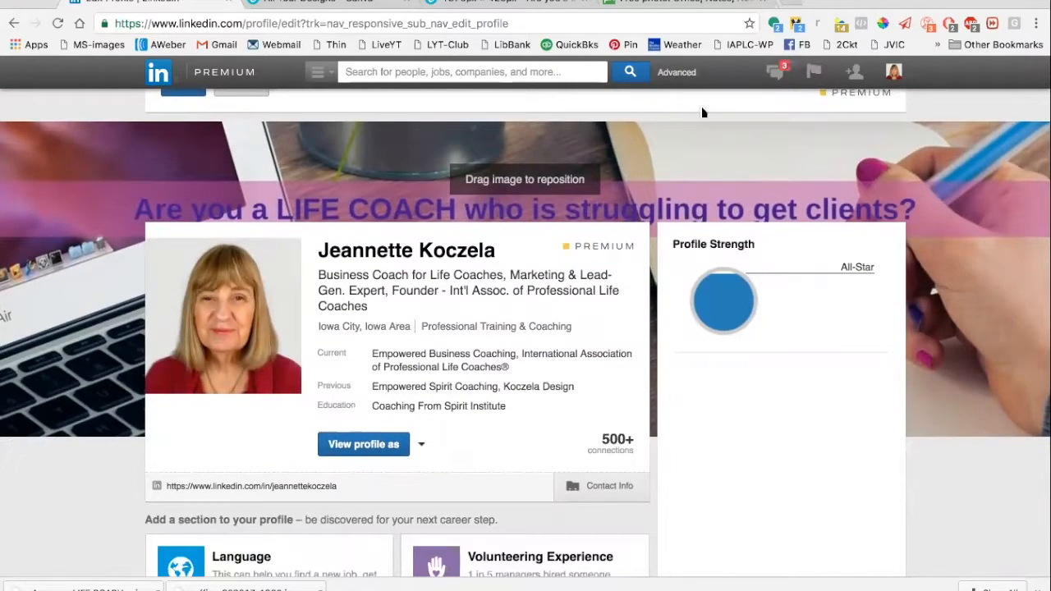
# Return to the Canva design and move the pink strip and the headline slightly higher, keeping the text centred on the strip.
pyautogui.click(507, 5)
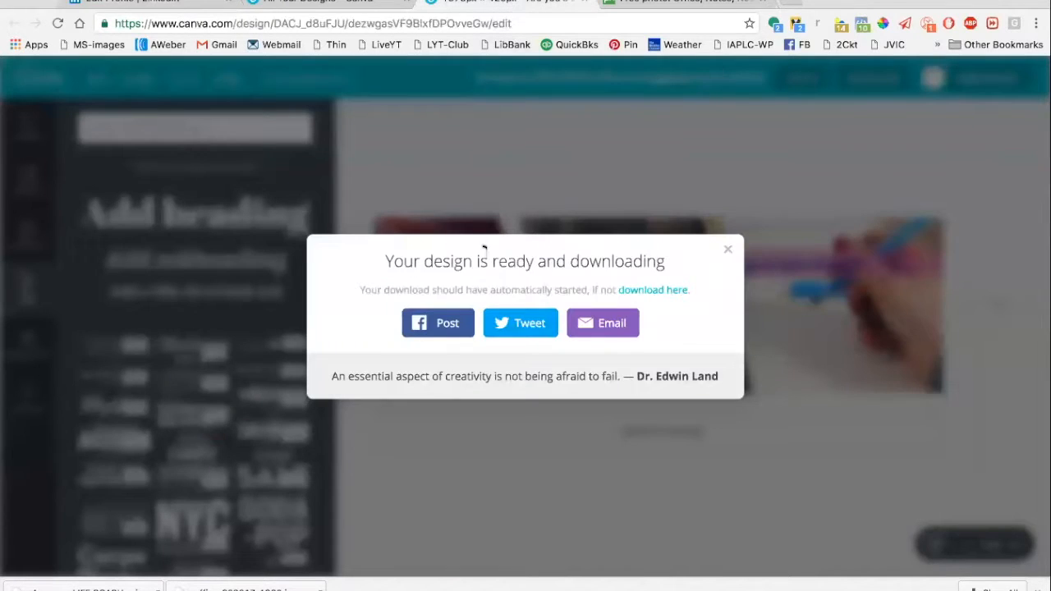
pyautogui.click(732, 256)
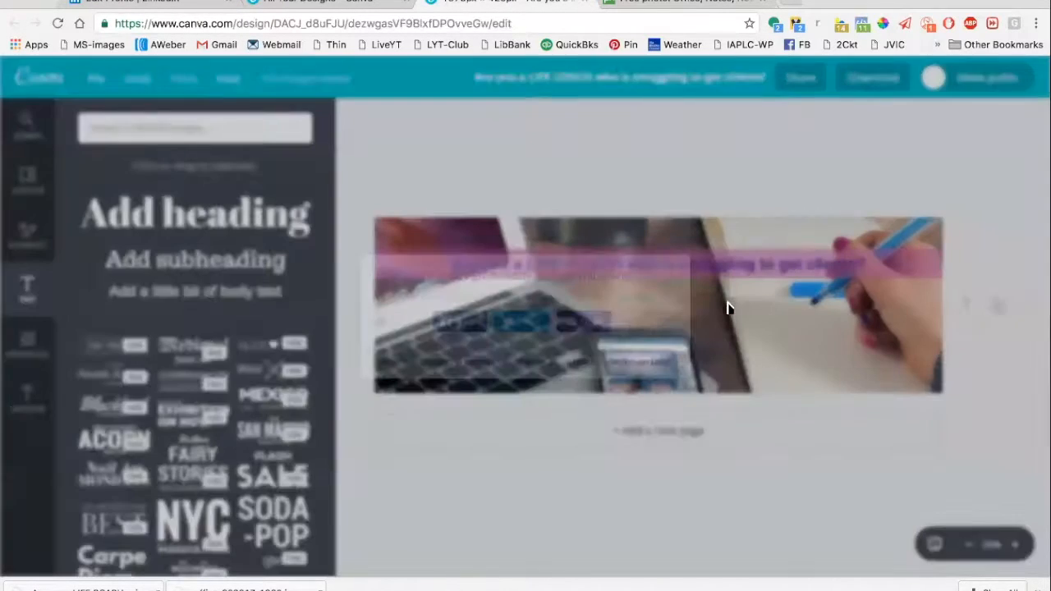
pyautogui.moveTo(903, 263); pyautogui.dragTo(903, 259)
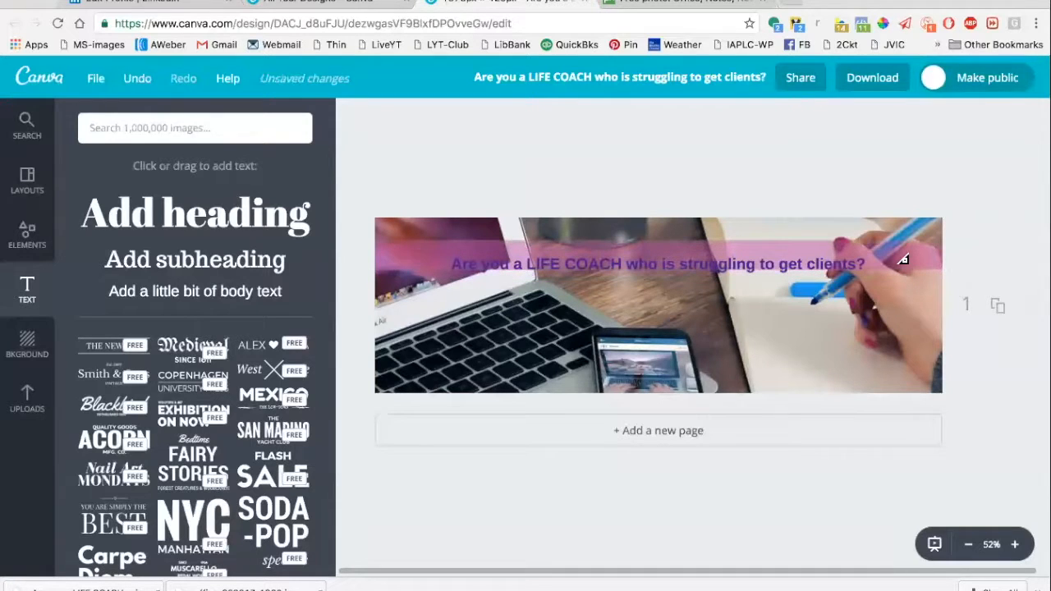
pyautogui.click(846, 265)
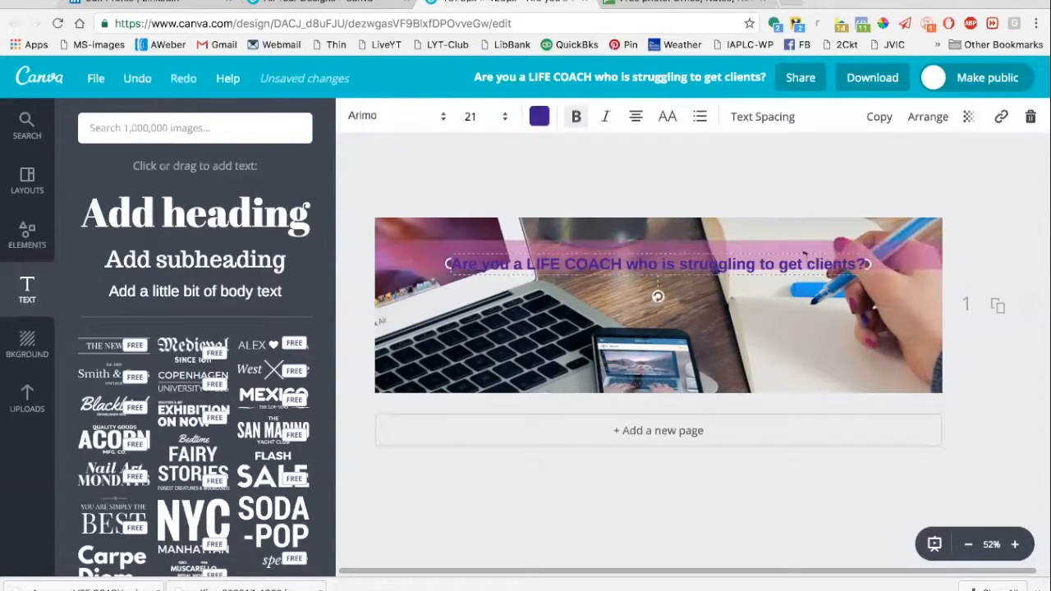
pyautogui.moveTo(805, 249); pyautogui.dragTo(807, 245)
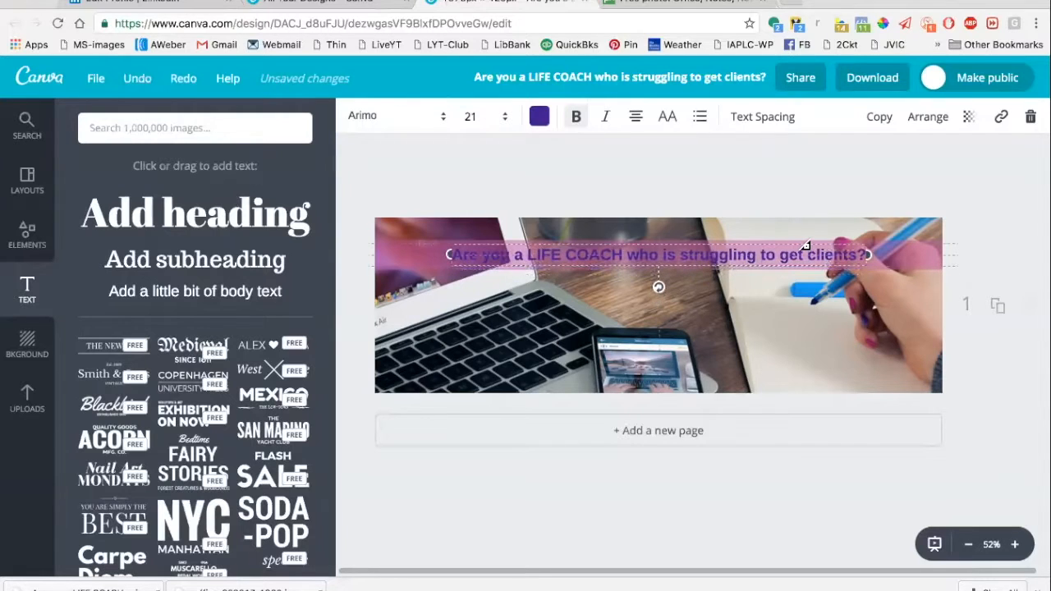
pyautogui.click(843, 198)
# Download the repositioned banner as a PNG file and dismiss the download notice.
pyautogui.click(875, 82)
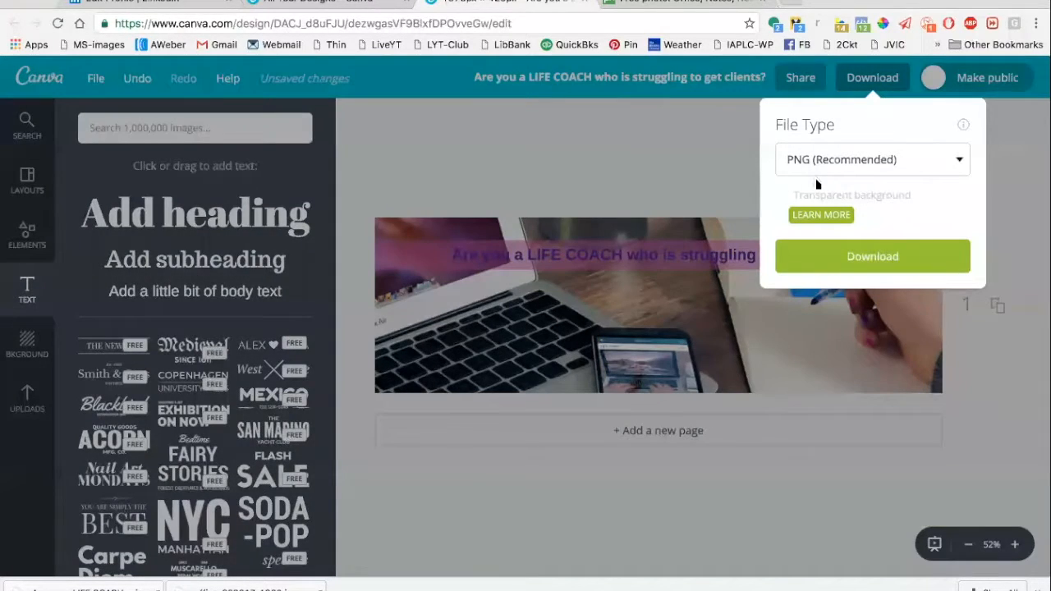
pyautogui.click(854, 261)
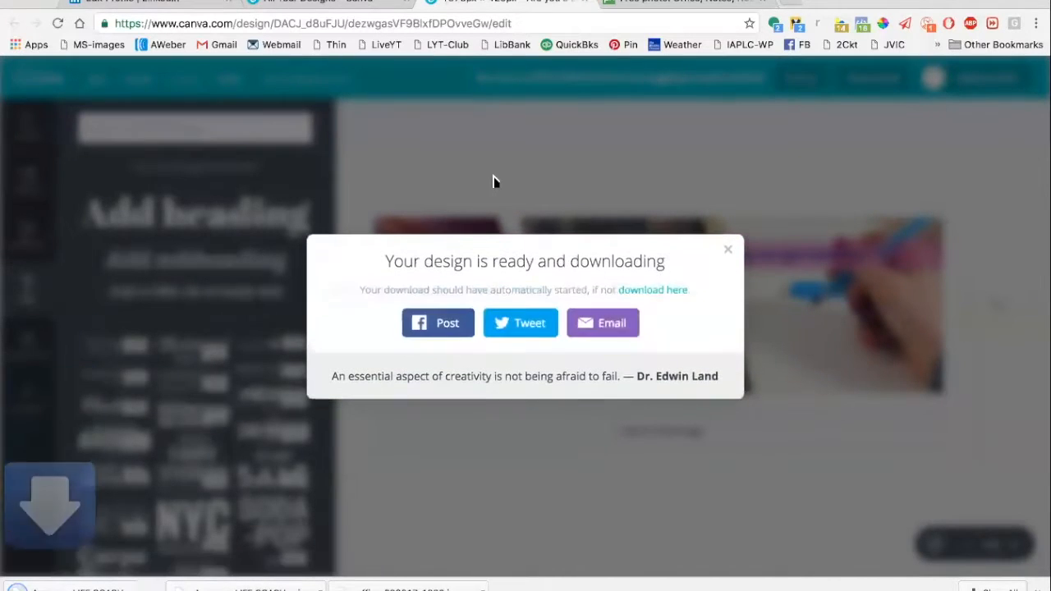
pyautogui.click(727, 250)
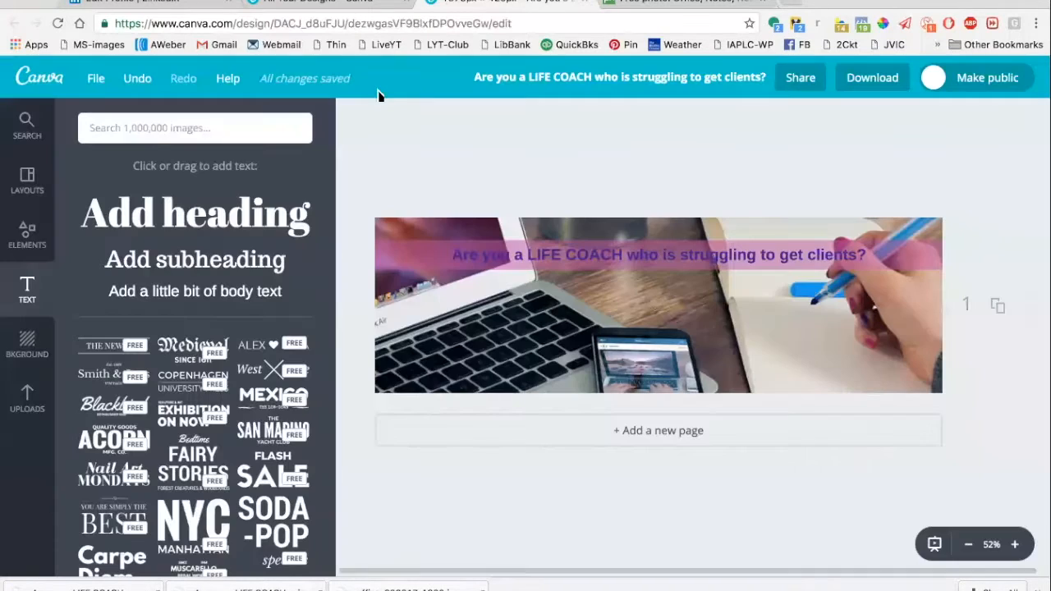
# Switch to LinkedIn and cancel the unsaved profile background edit.
pyautogui.click(174, 5)
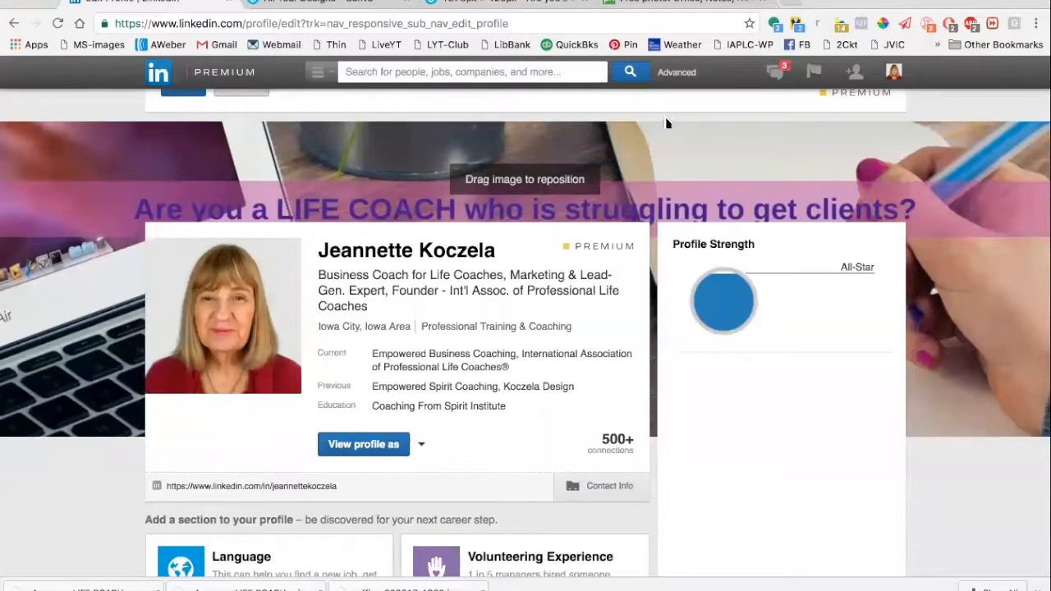
pyautogui.scroll(3, 667, 123)
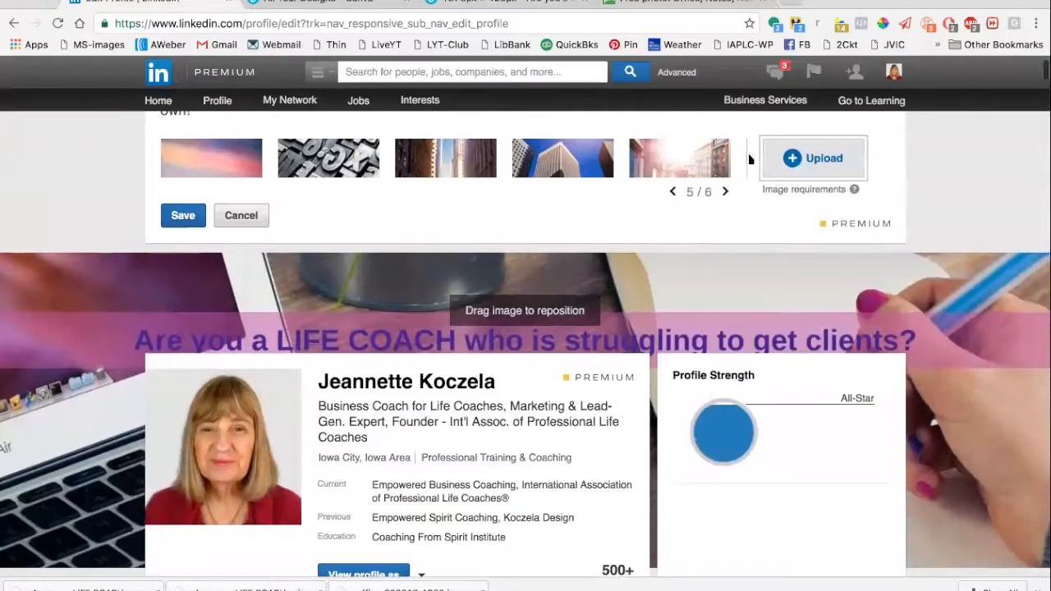
pyautogui.click(241, 221)
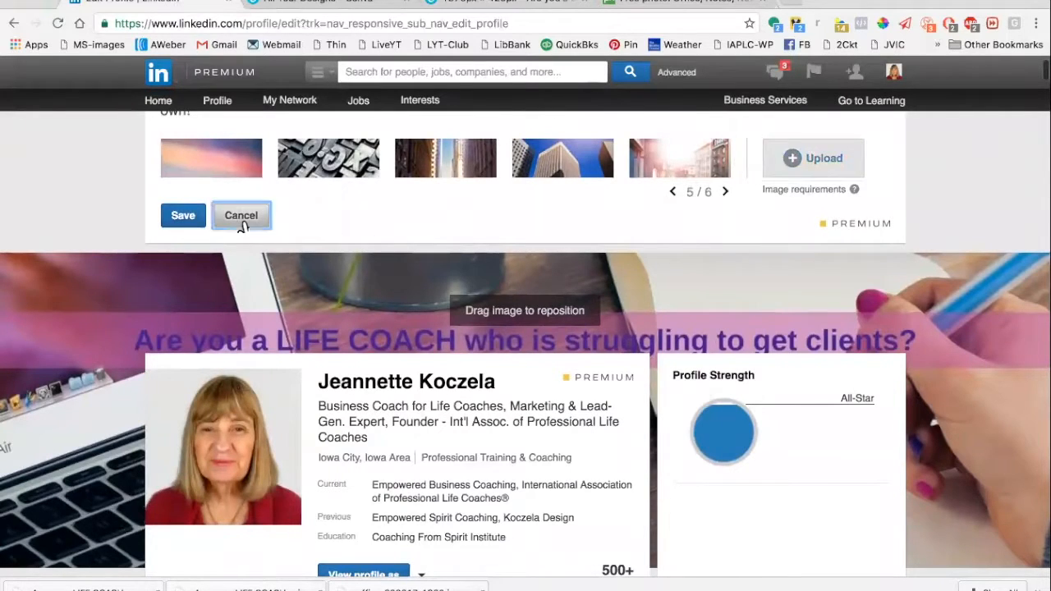
# Upload the banner PNG with the life-coach headline from Downloads as the LinkedIn profile background and save it.
pyautogui.scroll(2, 532, 288)
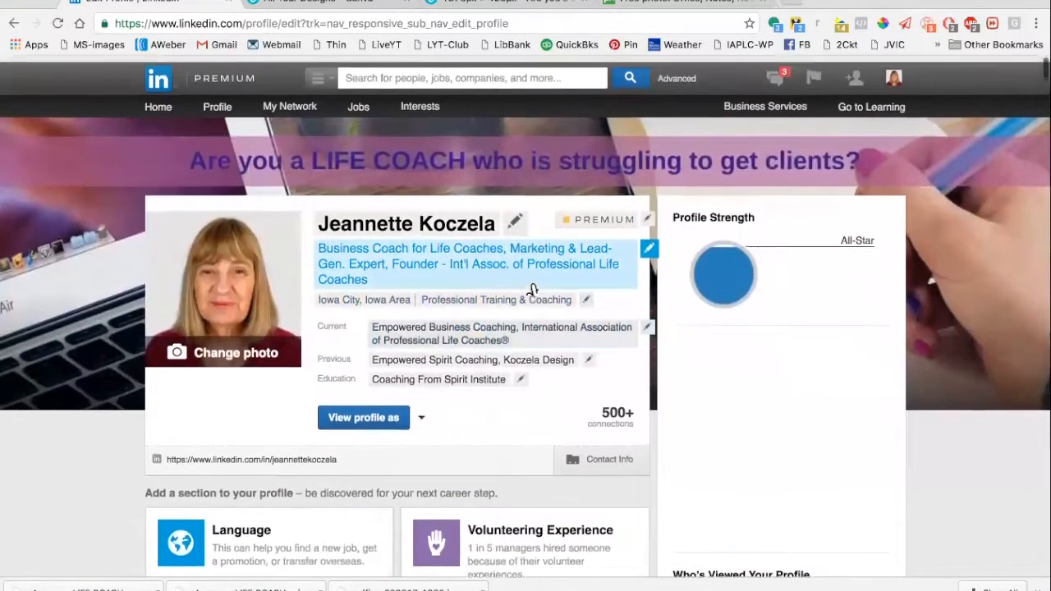
pyautogui.click(526, 156)
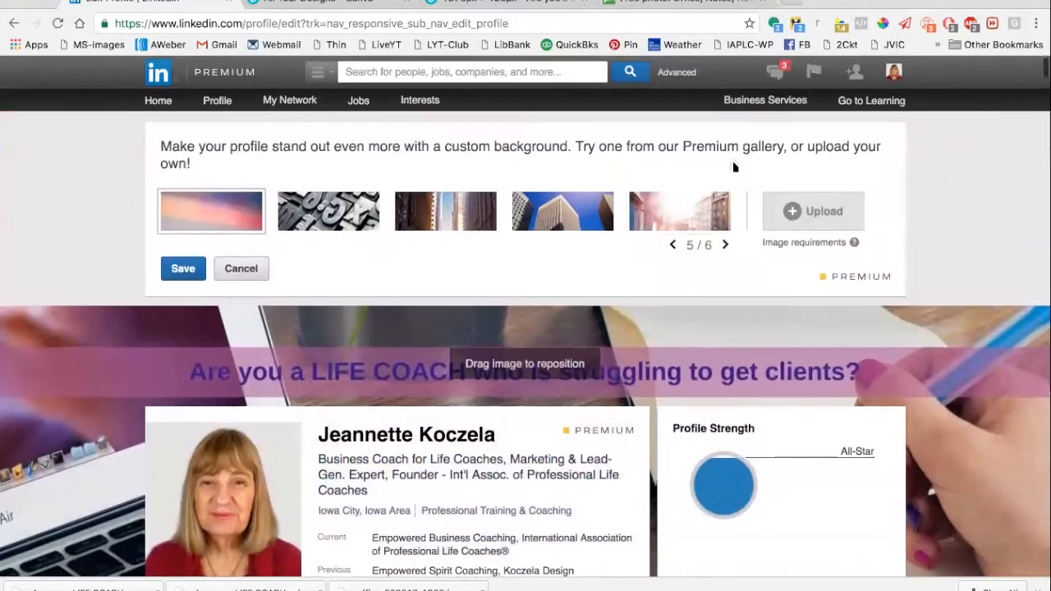
pyautogui.click(822, 211)
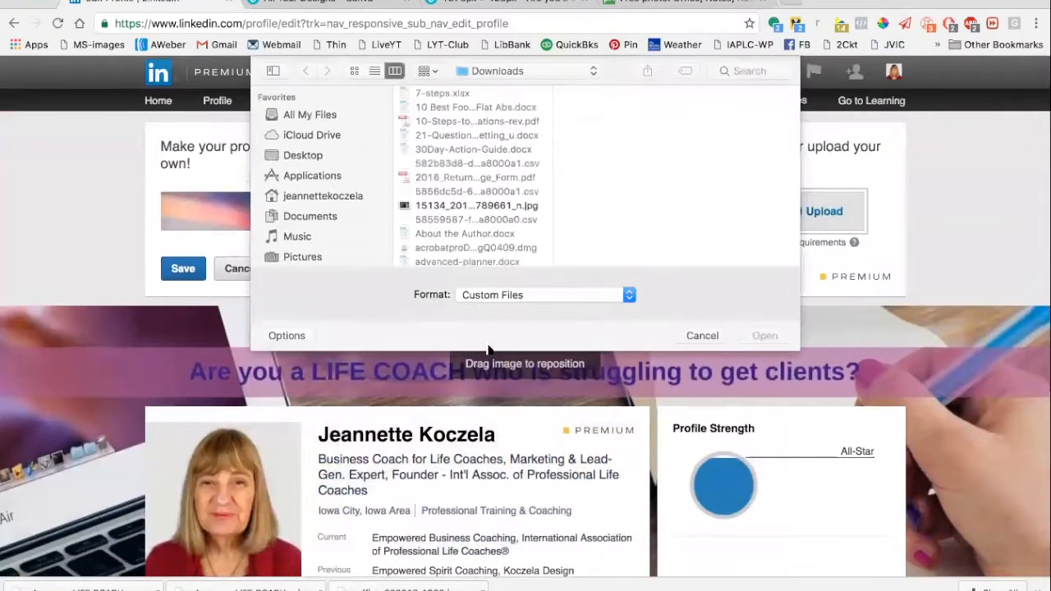
pyautogui.click(359, 202)
pyautogui.click(444, 180)
pyautogui.scroll(-5, 647, 155)
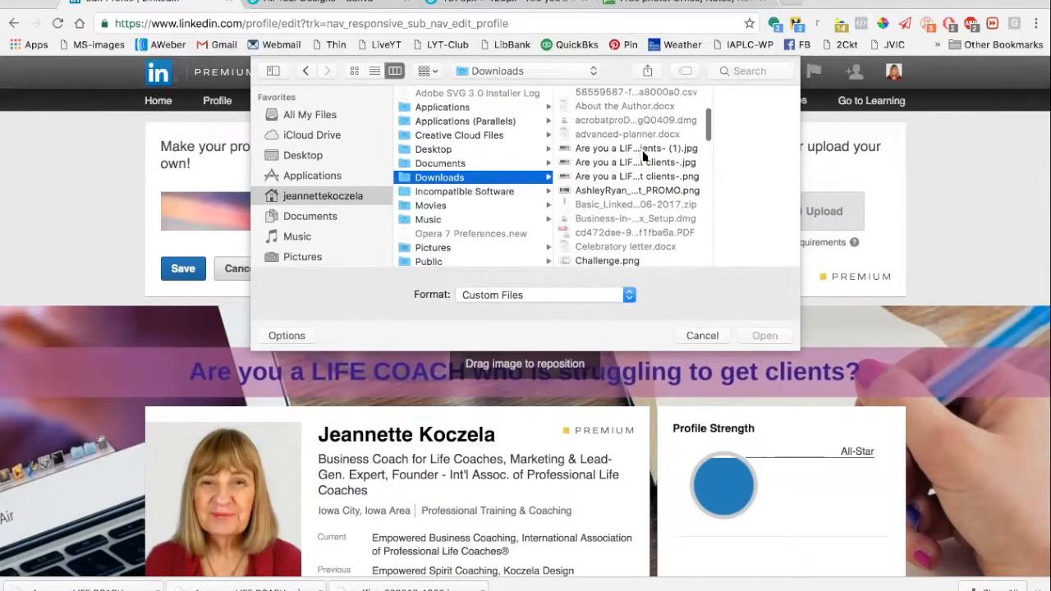
pyautogui.click(643, 177)
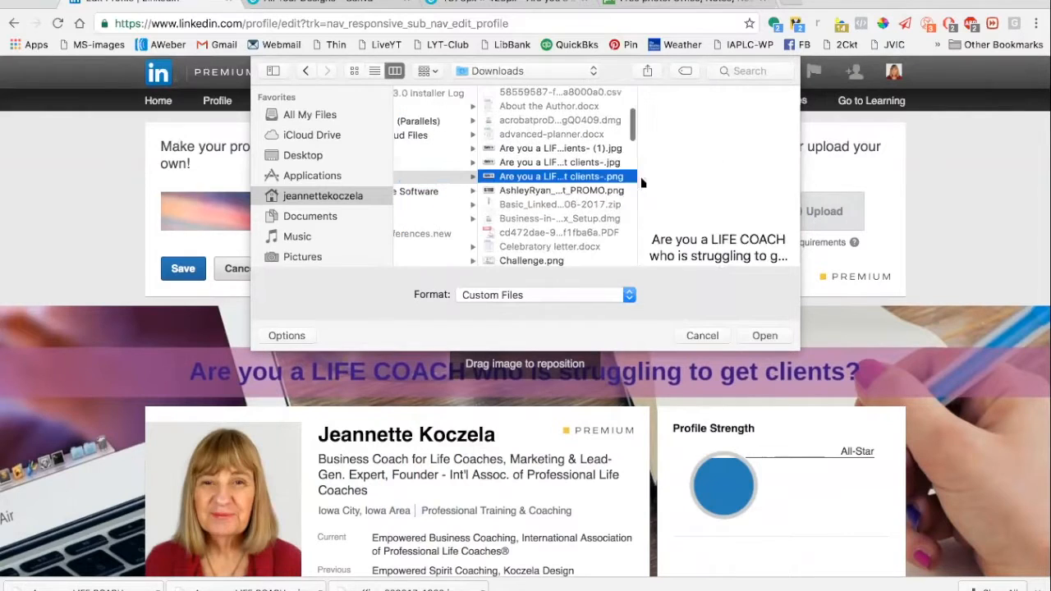
pyautogui.click(765, 335)
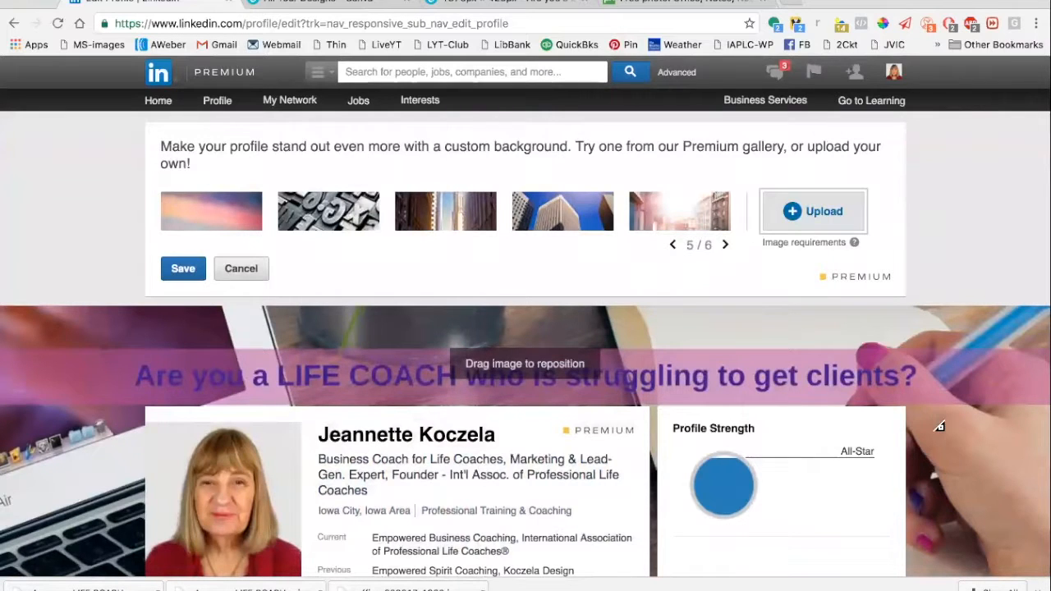
pyautogui.scroll(-2, 972, 278)
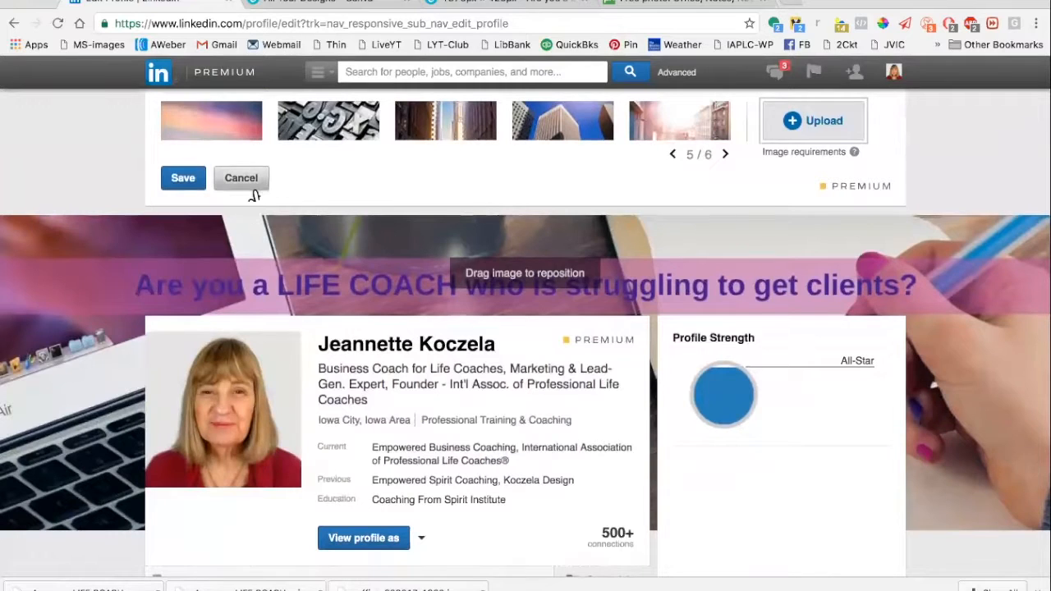
pyautogui.click(179, 186)
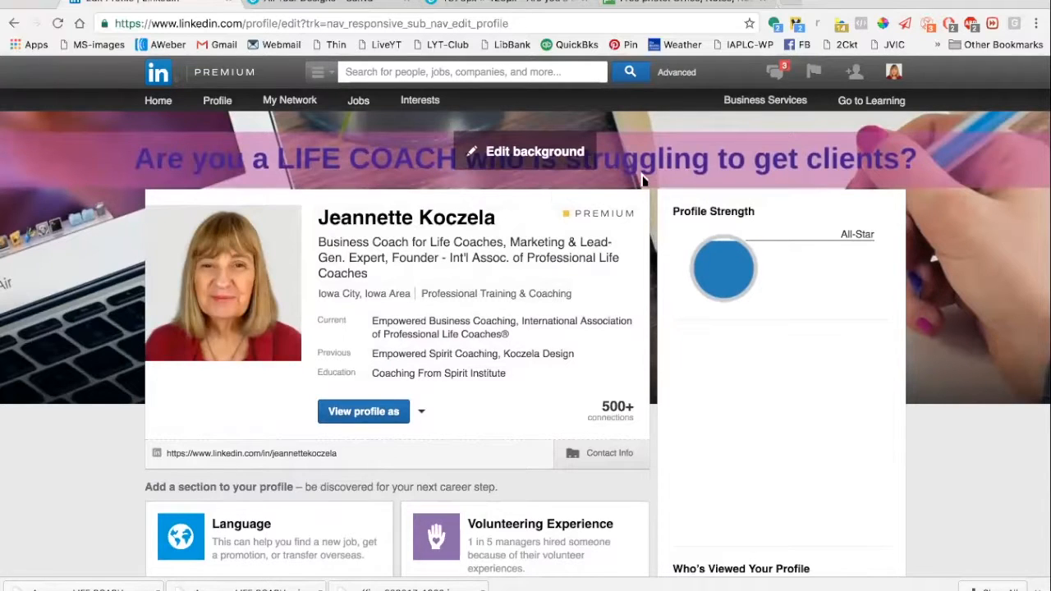
# Switch to the Canva banner design and set the headline's font size to 18.
pyautogui.click(534, 8)
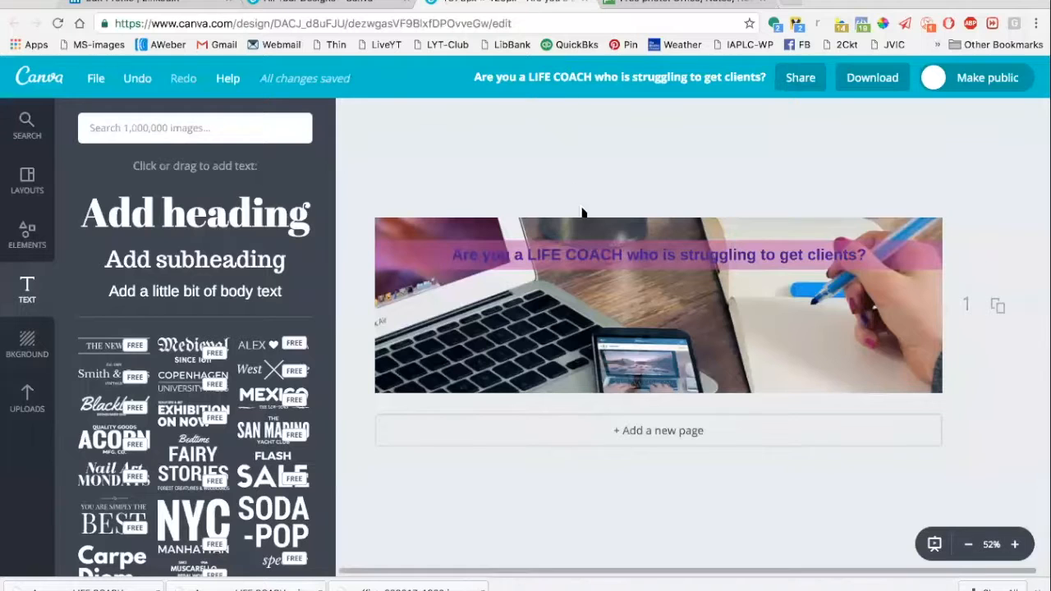
pyautogui.click(589, 258)
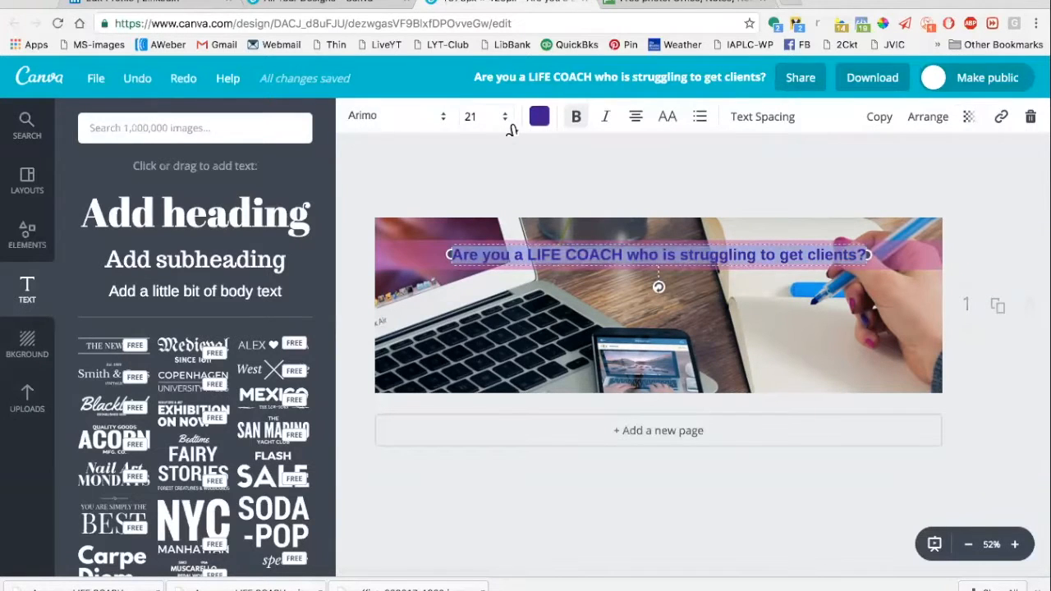
pyautogui.click(505, 117)
pyautogui.click(500, 287)
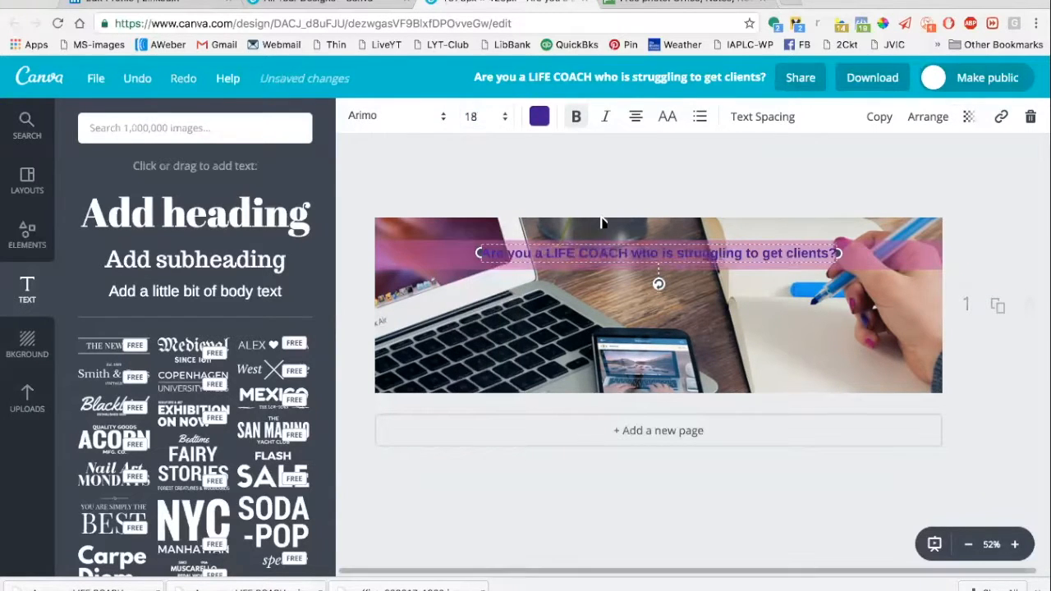
pyautogui.click(608, 195)
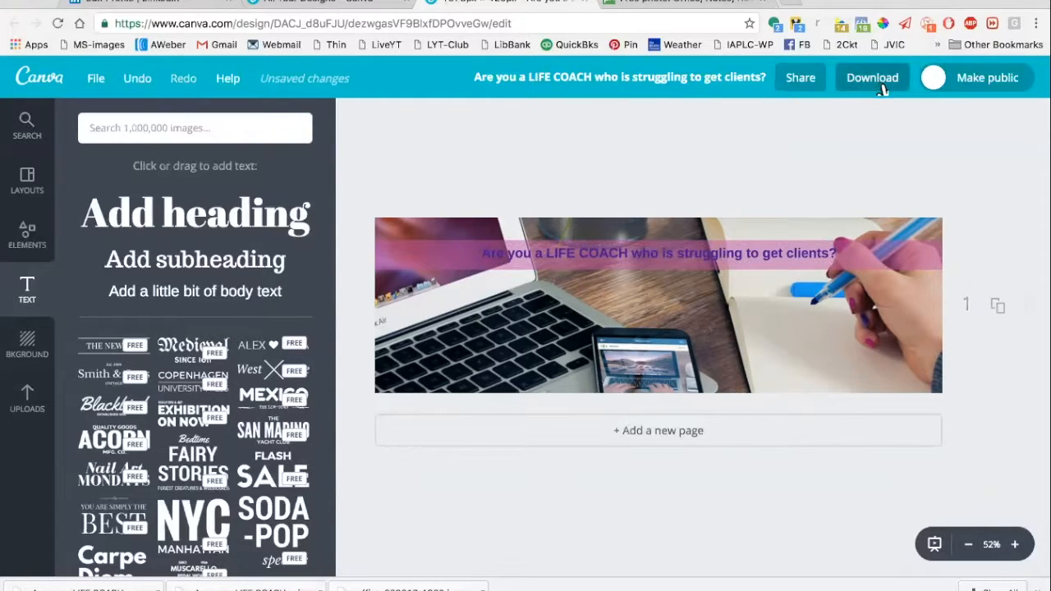
# Switch to LinkedIn, upload "Are you a LIFE COACH who is struggling to get clients-.jpg" as the profile background, and save it.
pyautogui.click(206, 3)
pyautogui.moveTo(526, 129)
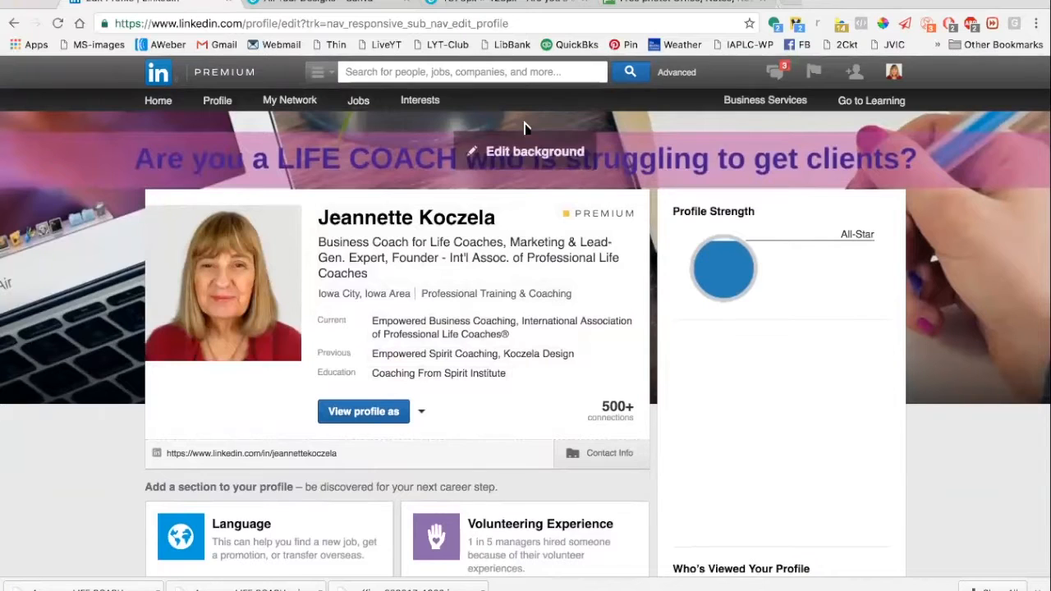
pyautogui.click(565, 158)
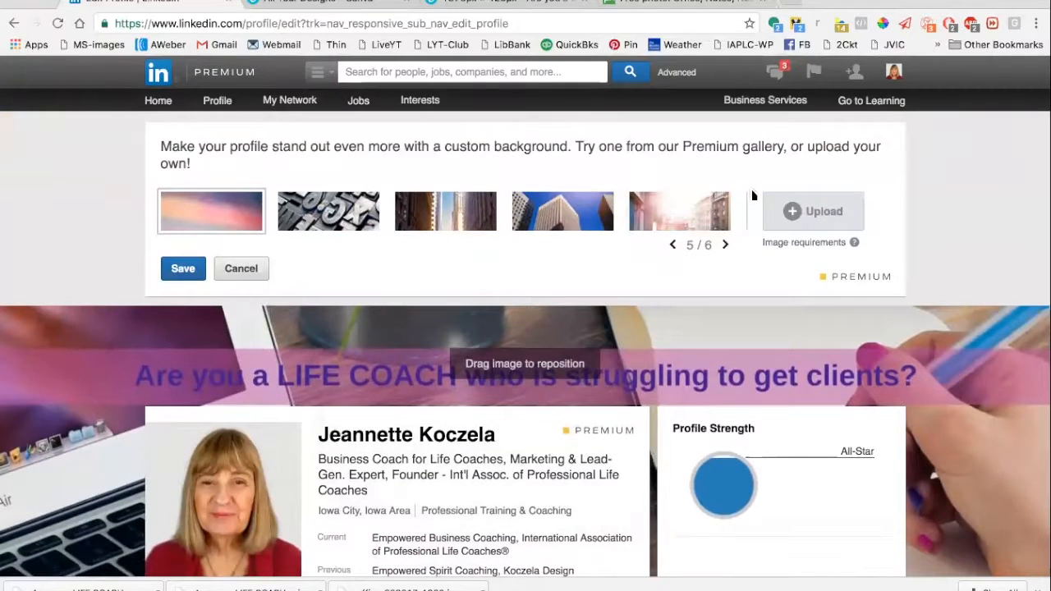
pyautogui.click(817, 215)
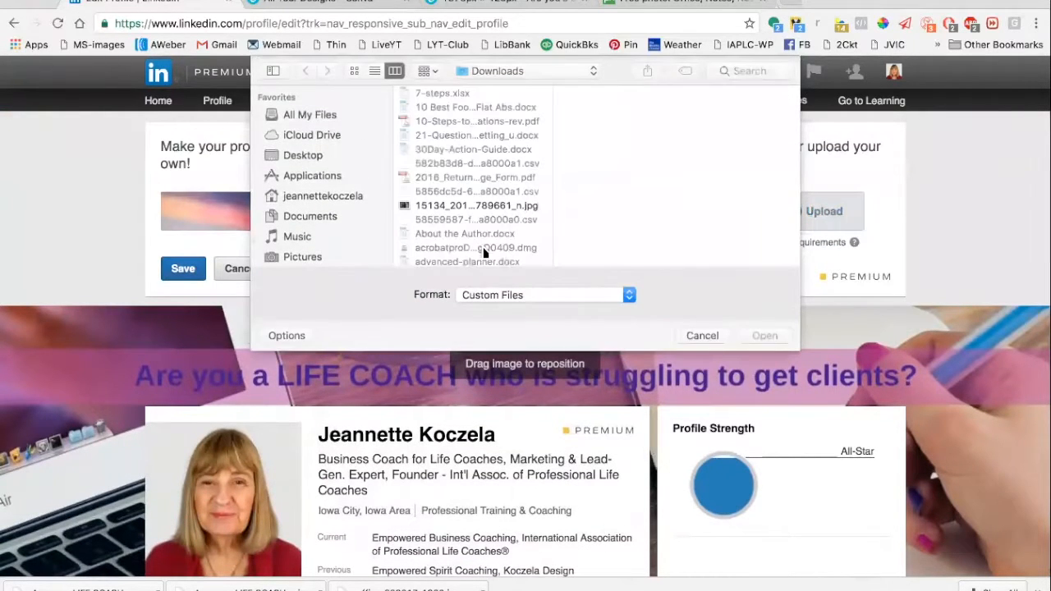
pyautogui.scroll(-5, 476, 229)
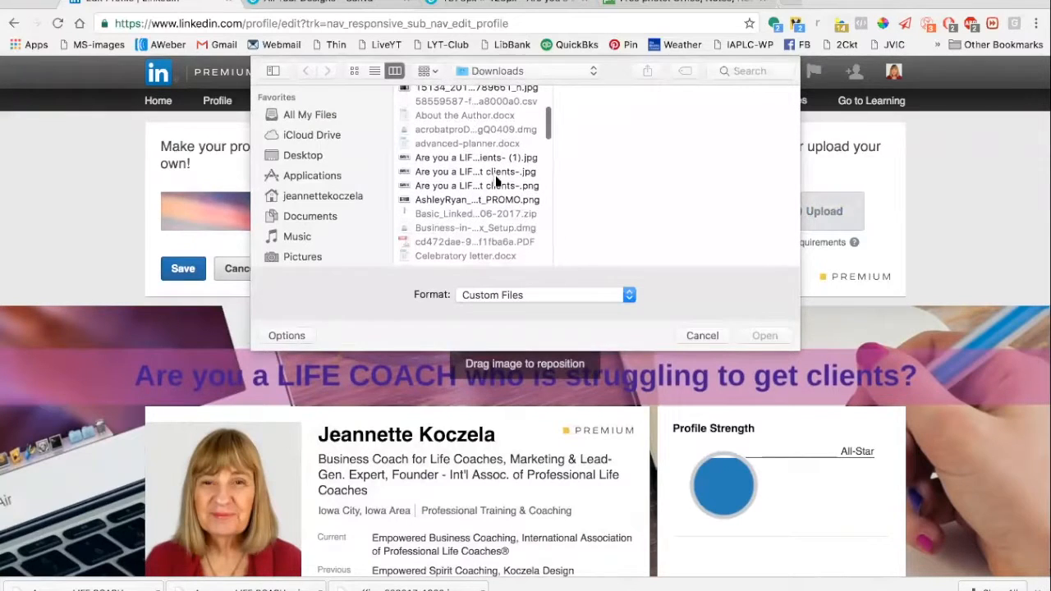
pyautogui.click(495, 172)
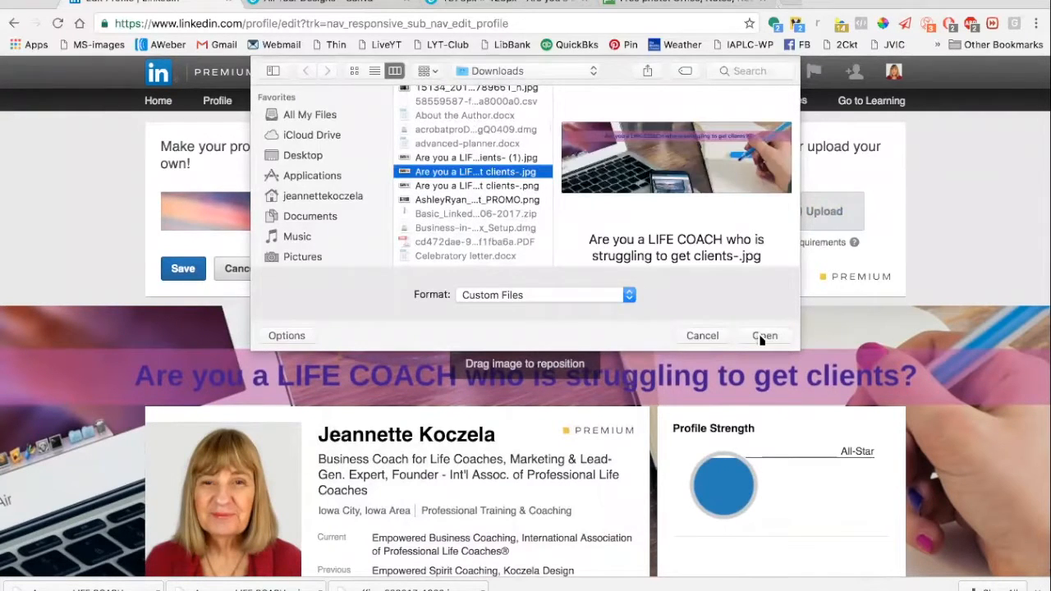
pyautogui.click(763, 336)
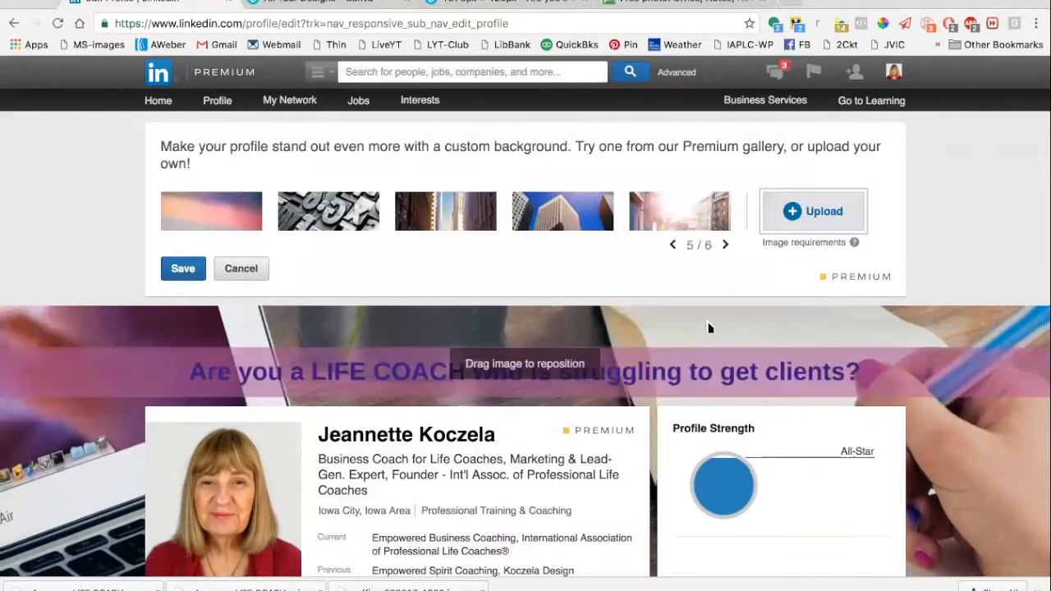
pyautogui.click(183, 269)
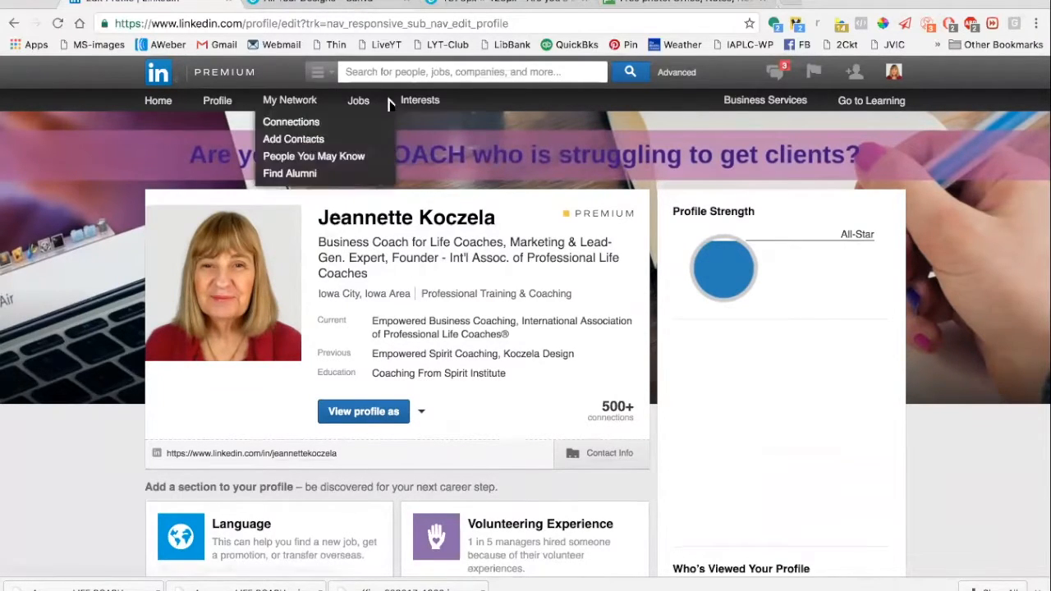
# Open the Empowered Business Coaching company page from Companies and examine its banner and logo placement.
pyautogui.moveTo(411, 101)
pyautogui.click(422, 128)
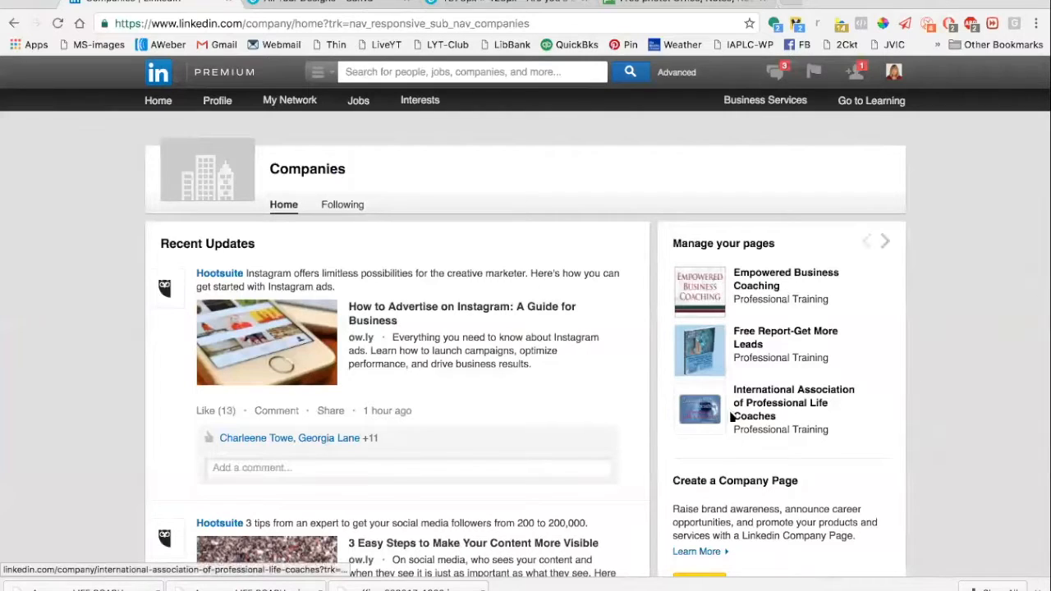
pyautogui.click(764, 285)
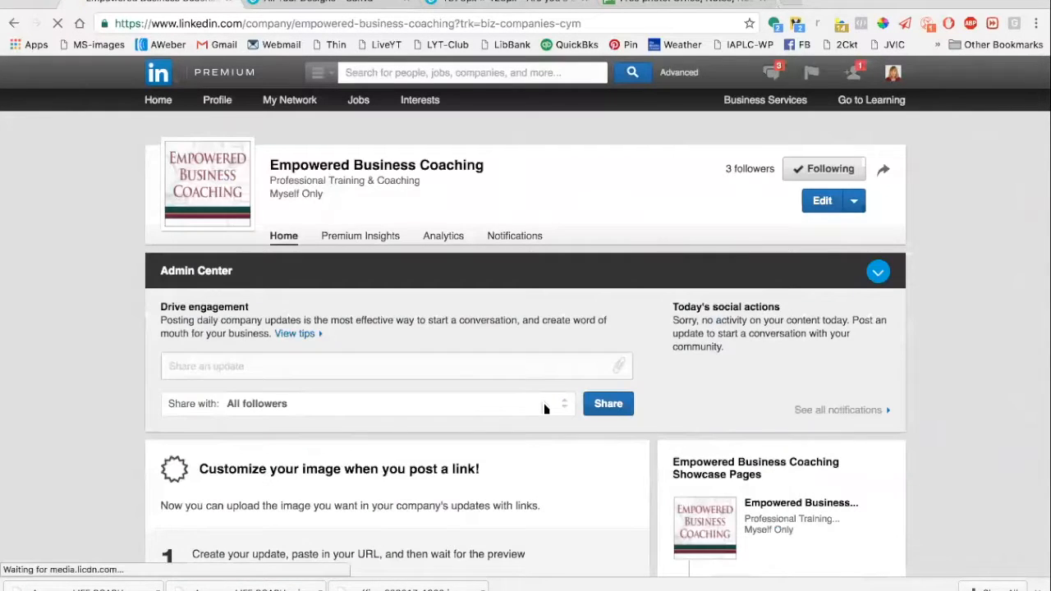
pyautogui.scroll(-5, 544, 408)
pyautogui.scroll(-2, 544, 408)
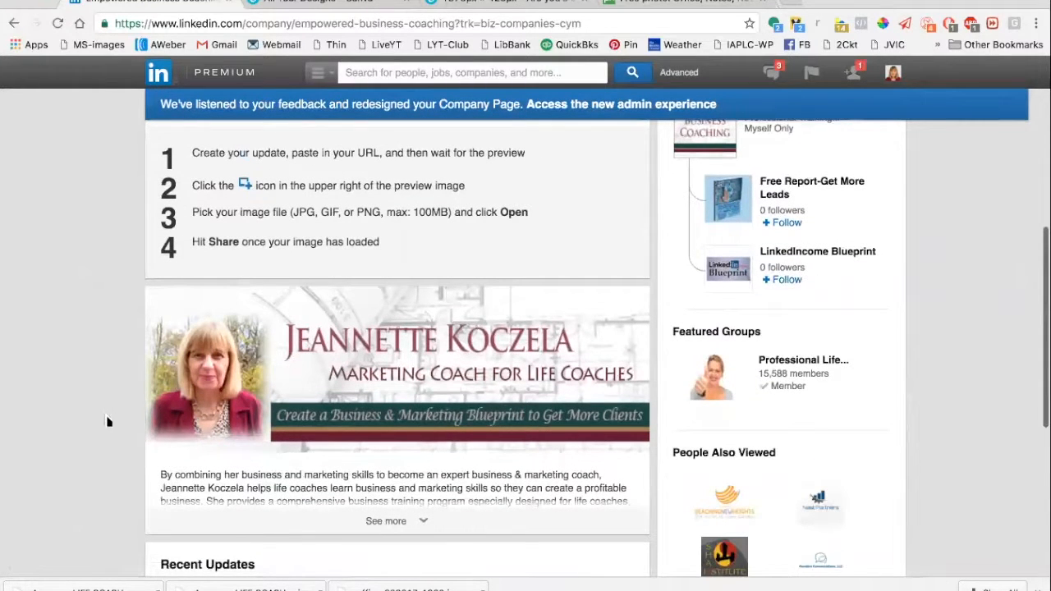
pyautogui.scroll(-4, 107, 421)
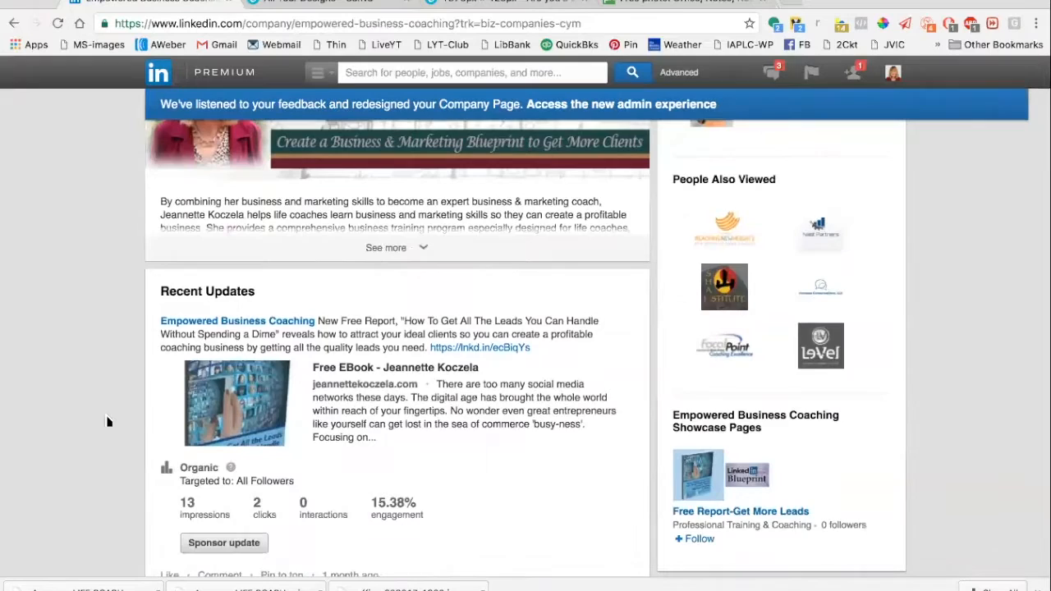
pyautogui.scroll(9, 107, 421)
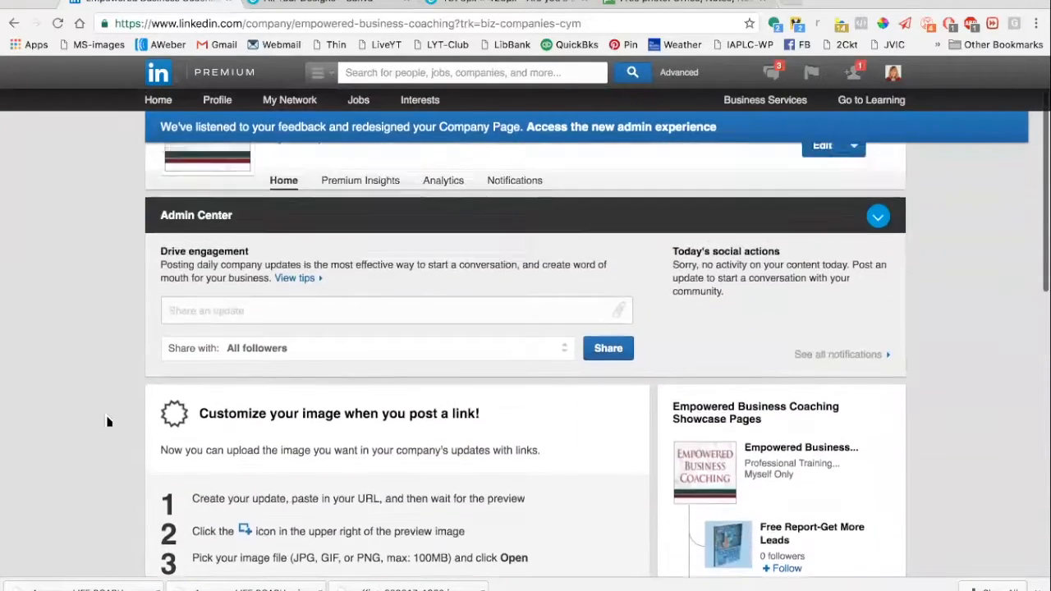
pyautogui.scroll(2, 107, 421)
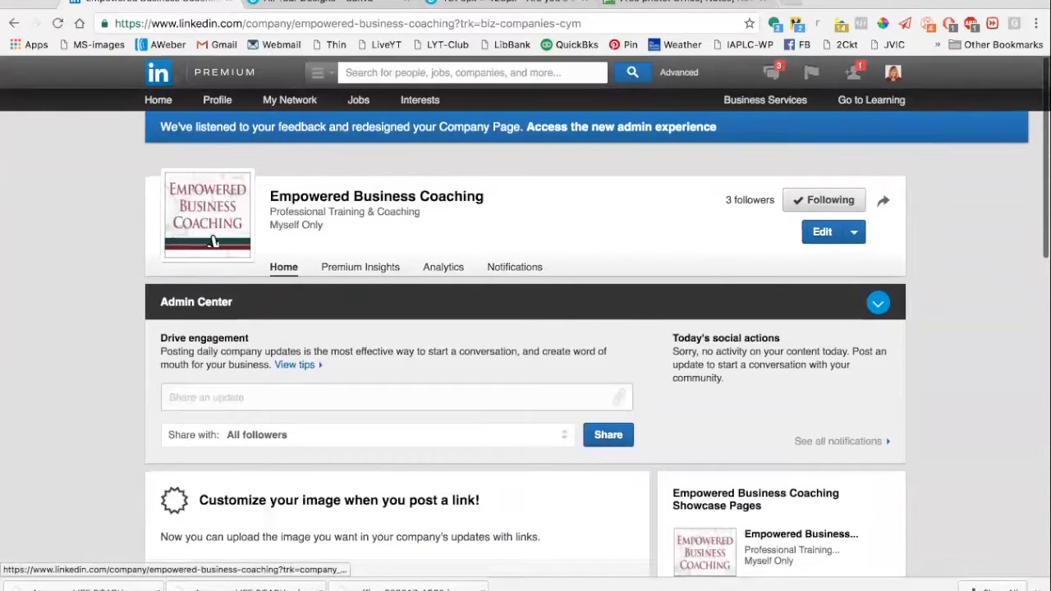
pyautogui.click(212, 241)
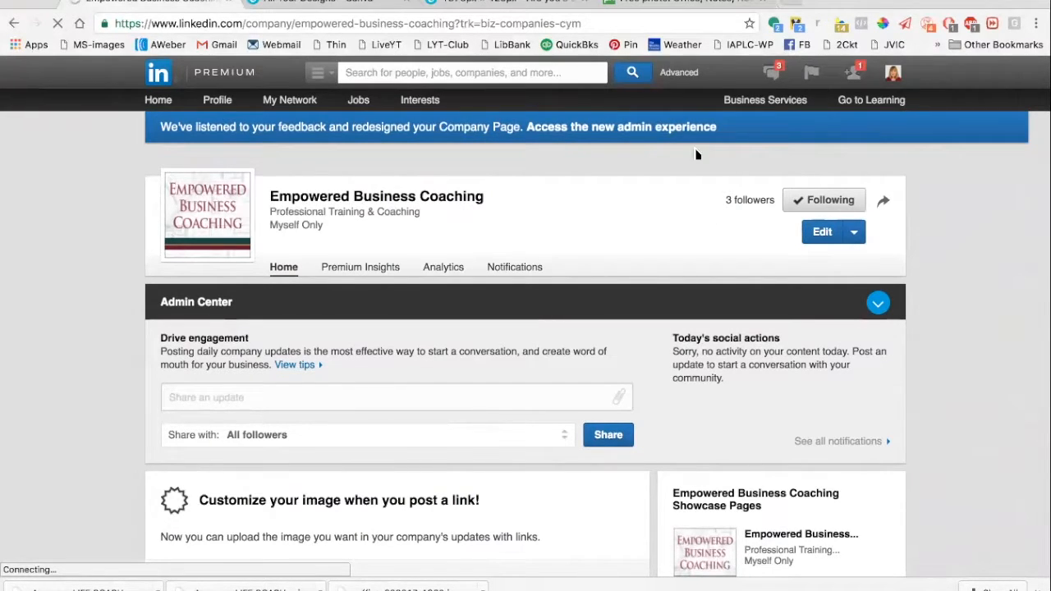
# Switch to the Canva home page and create a new design with custom dimensions of 676 × 220 px.
pyautogui.click(308, 4)
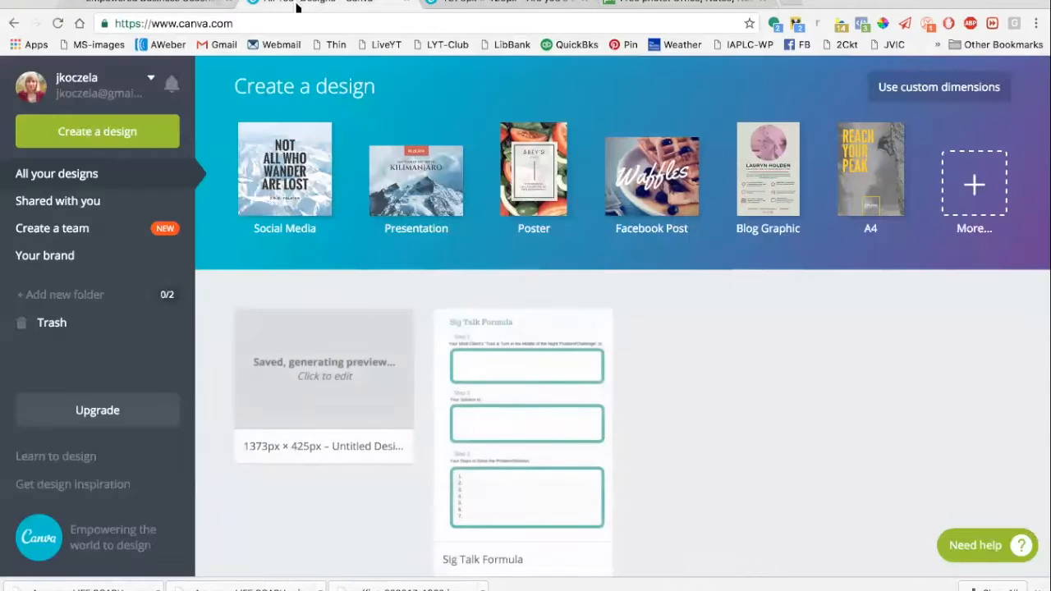
pyautogui.click(924, 89)
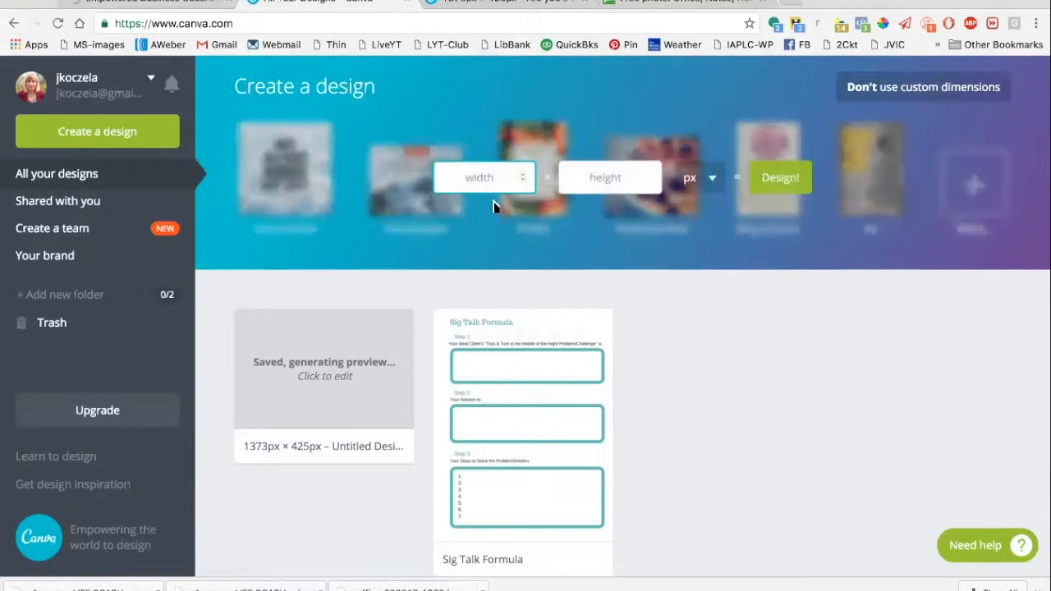
pyautogui.write('676')
pyautogui.click(604, 176)
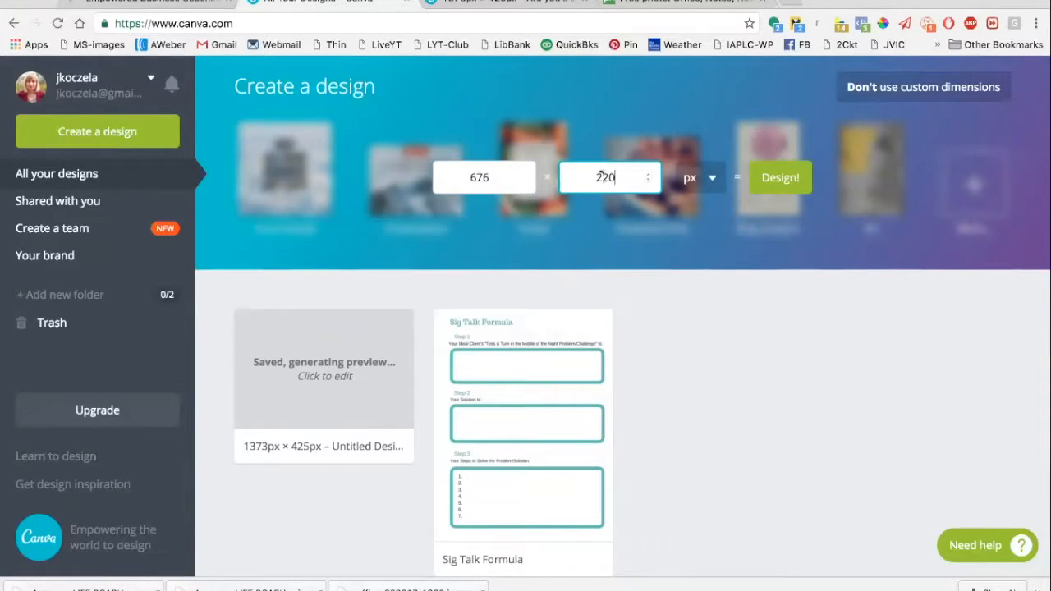
pyautogui.click(788, 191)
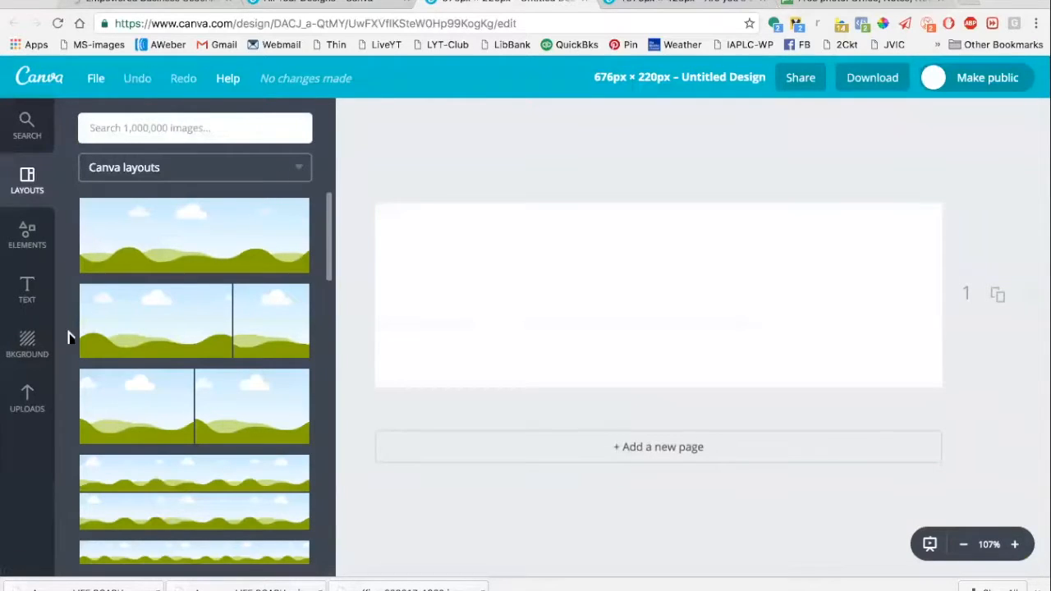
# Add the uploaded laptop-and-notebook photo, enlarge it to fill the whole canvas, and shift it slightly down to adjust the framing.
pyautogui.click(27, 399)
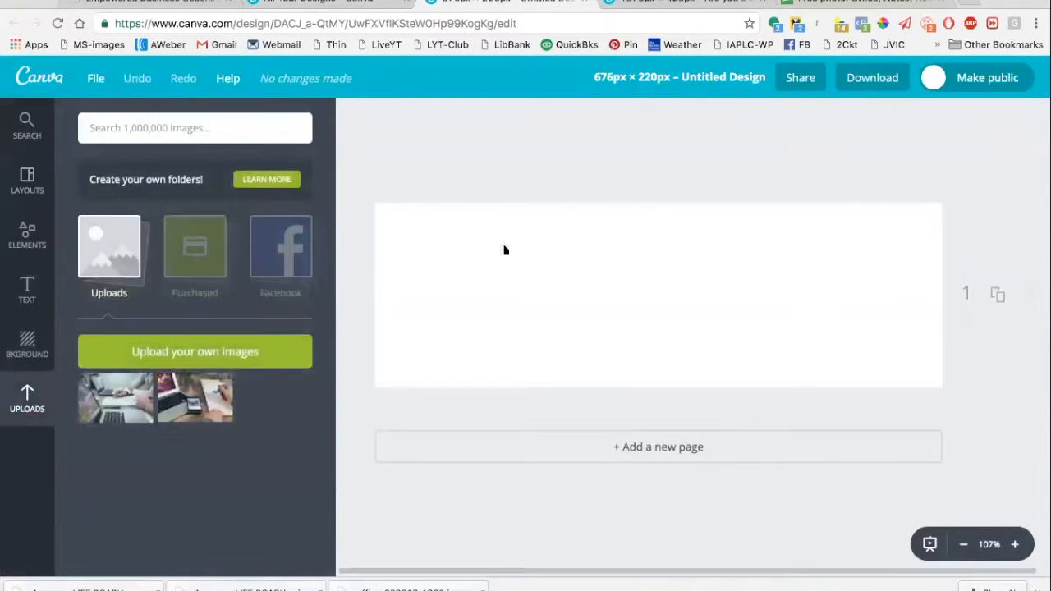
pyautogui.click(216, 408)
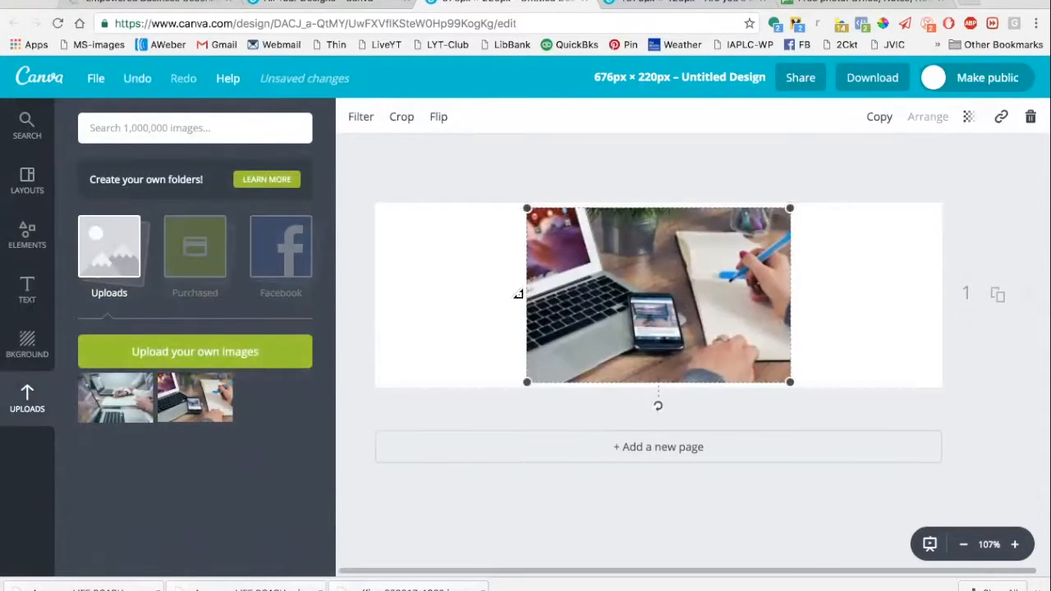
pyautogui.moveTo(529, 211); pyautogui.dragTo(364, 205)
pyautogui.moveTo(401, 393); pyautogui.dragTo(384, 428)
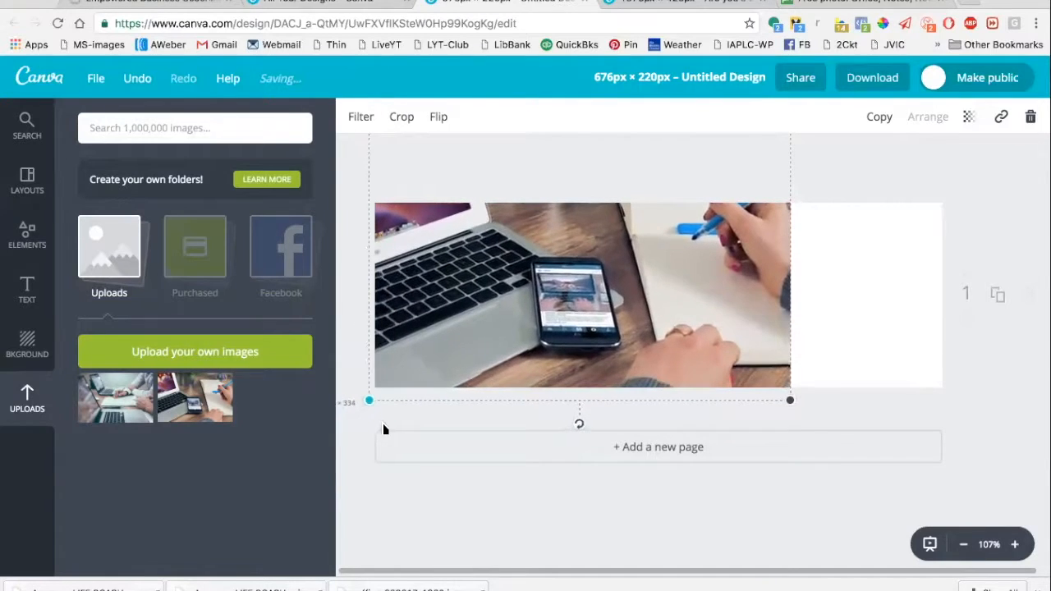
pyautogui.moveTo(792, 399); pyautogui.dragTo(1008, 421)
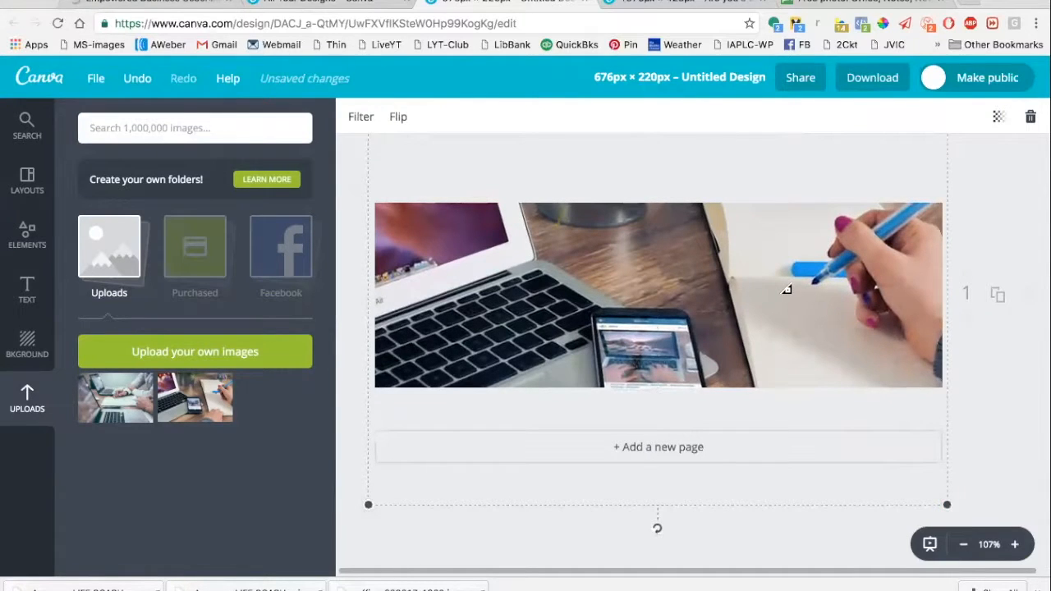
pyautogui.moveTo(785, 292); pyautogui.dragTo(782, 301)
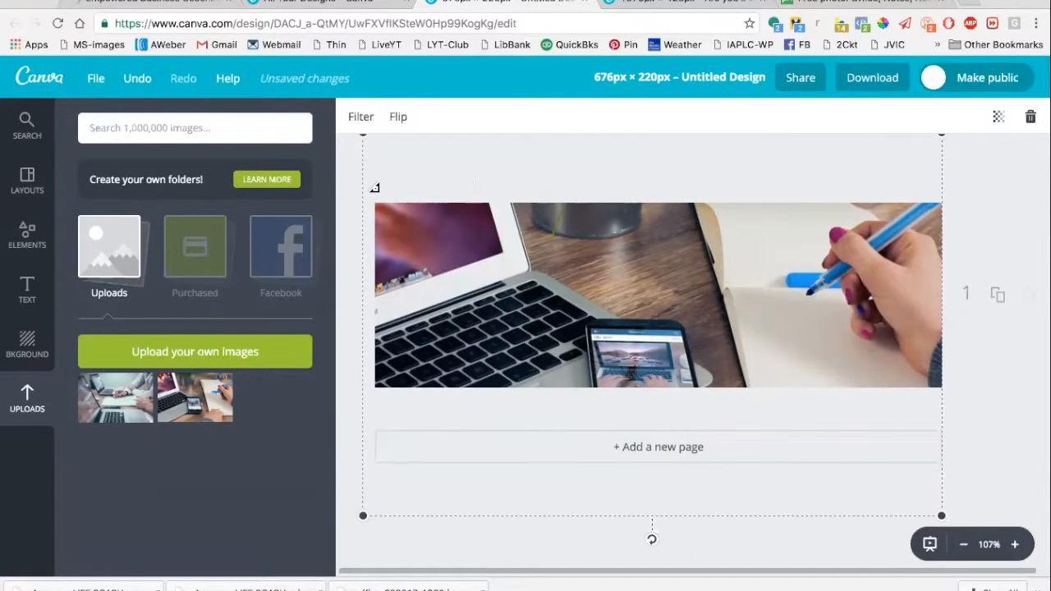
# Add a square shape and stretch it into a thin horizontal band across the full banner width, slightly above the middle.
pyautogui.click(29, 238)
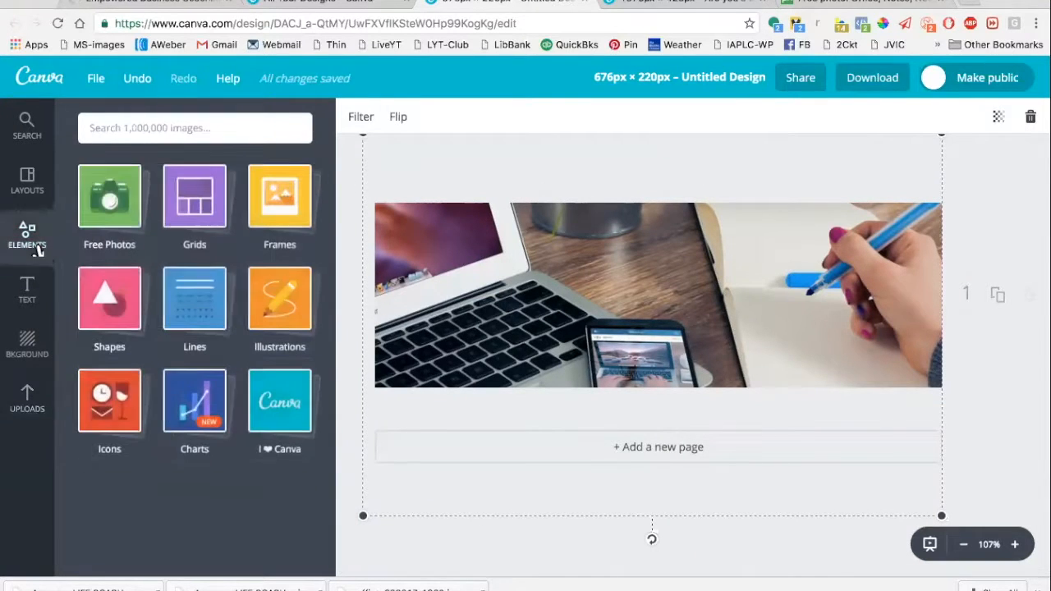
pyautogui.click(107, 322)
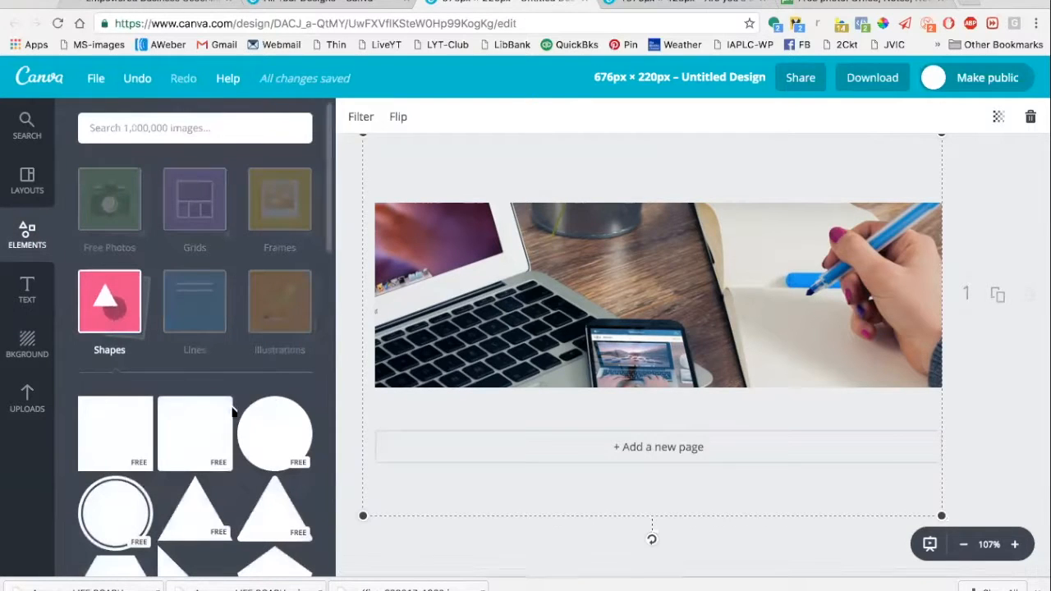
pyautogui.click(137, 436)
pyautogui.moveTo(573, 295); pyautogui.dragTo(375, 295)
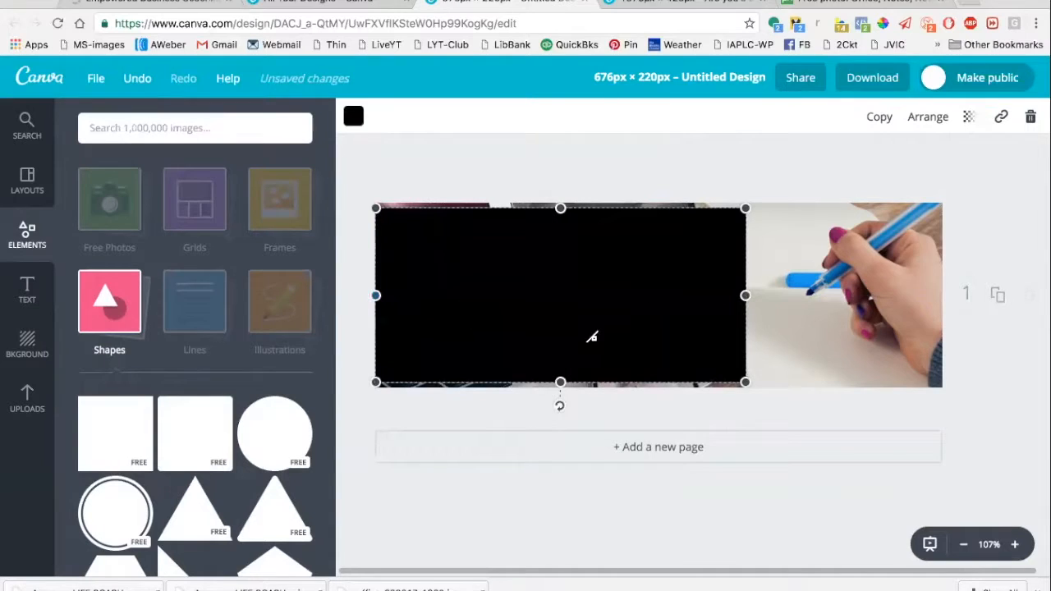
pyautogui.moveTo(561, 382); pyautogui.dragTo(561, 307)
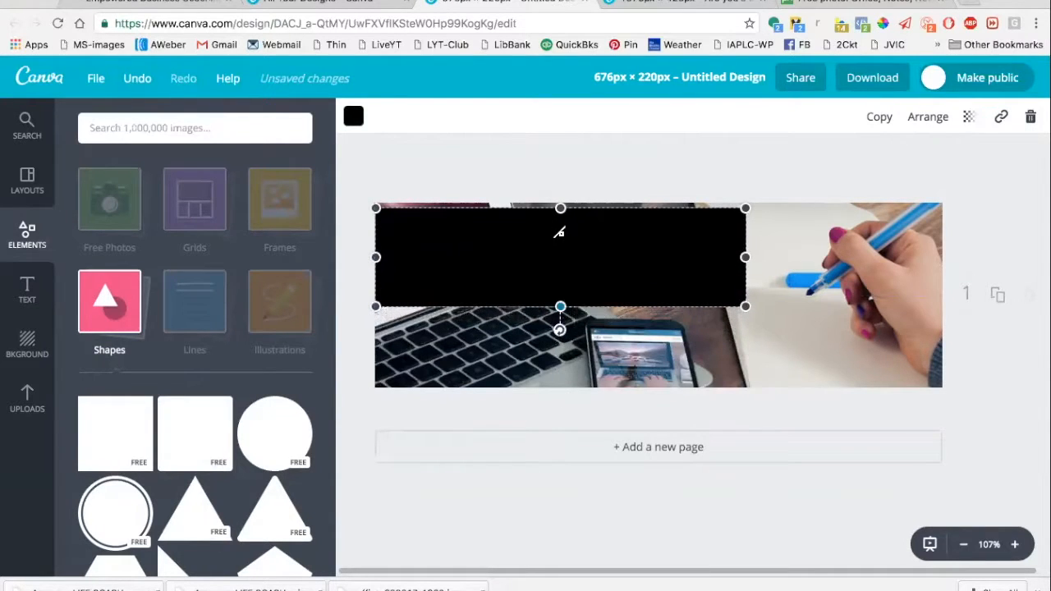
pyautogui.moveTo(560, 207); pyautogui.dragTo(561, 247)
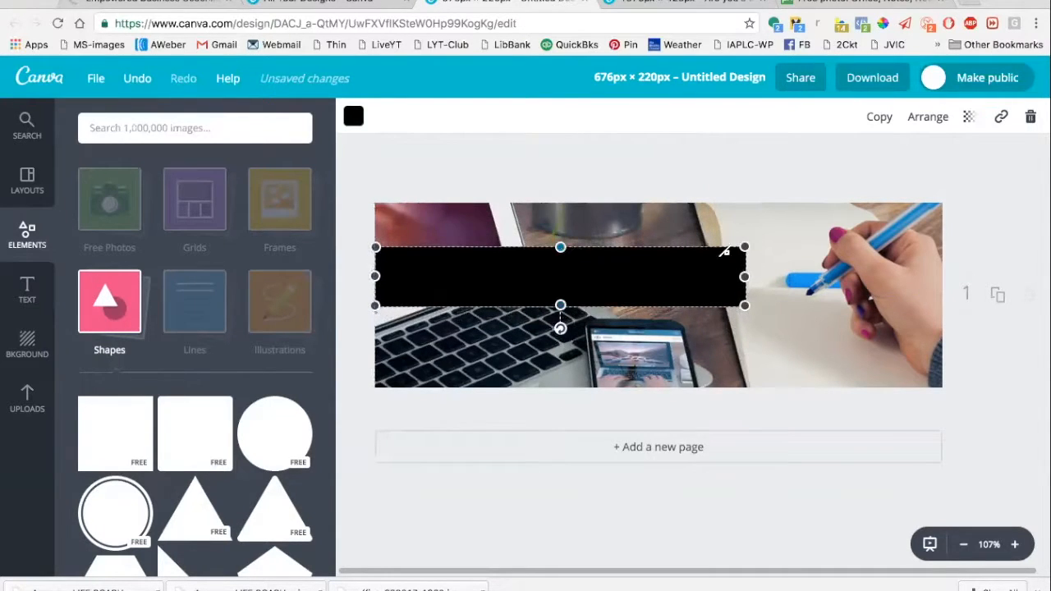
pyautogui.moveTo(762, 282); pyautogui.dragTo(951, 265)
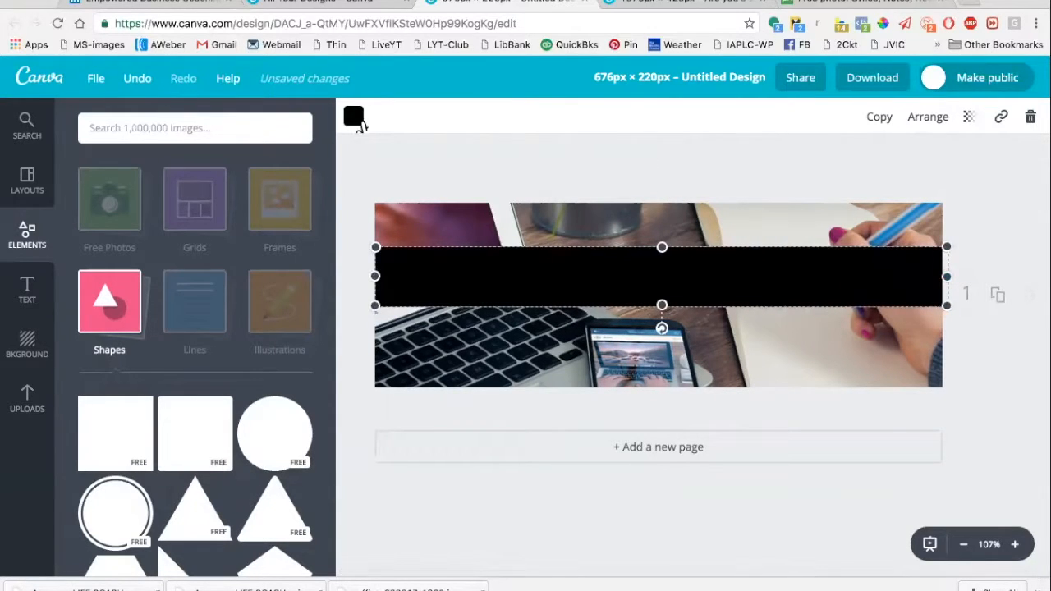
# Recolour the band to purple a3458d and make it semi-transparent so the photo shows through.
pyautogui.click(355, 118)
pyautogui.click(365, 194)
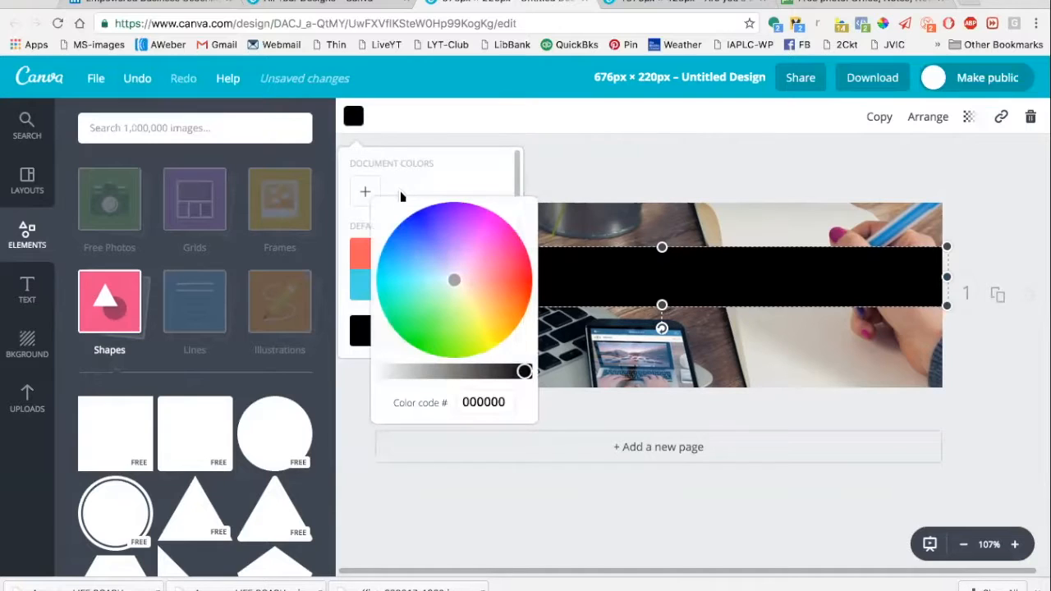
pyautogui.click(484, 253)
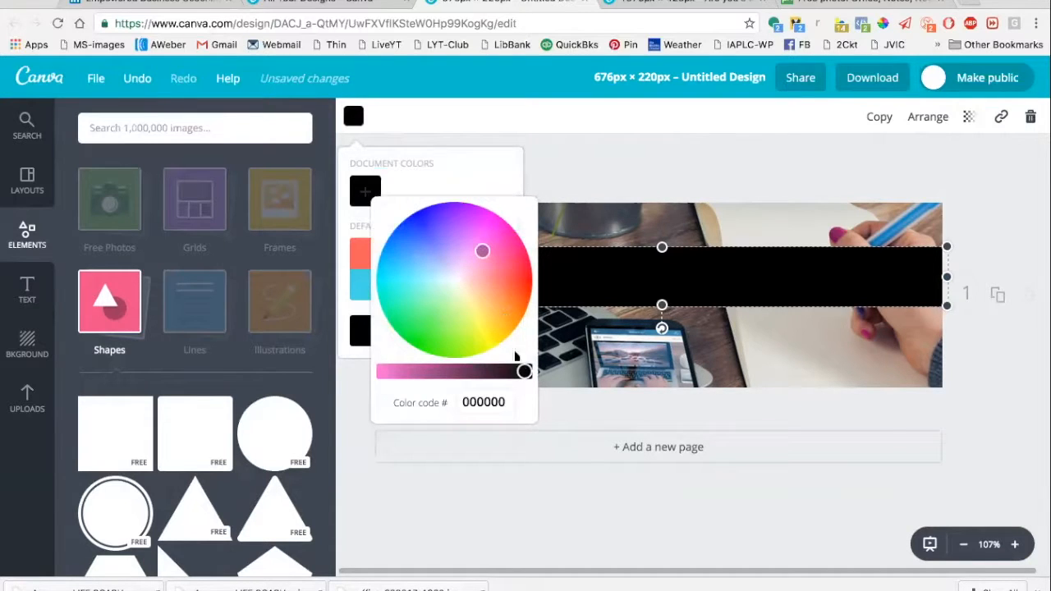
pyautogui.moveTo(523, 372); pyautogui.dragTo(434, 371)
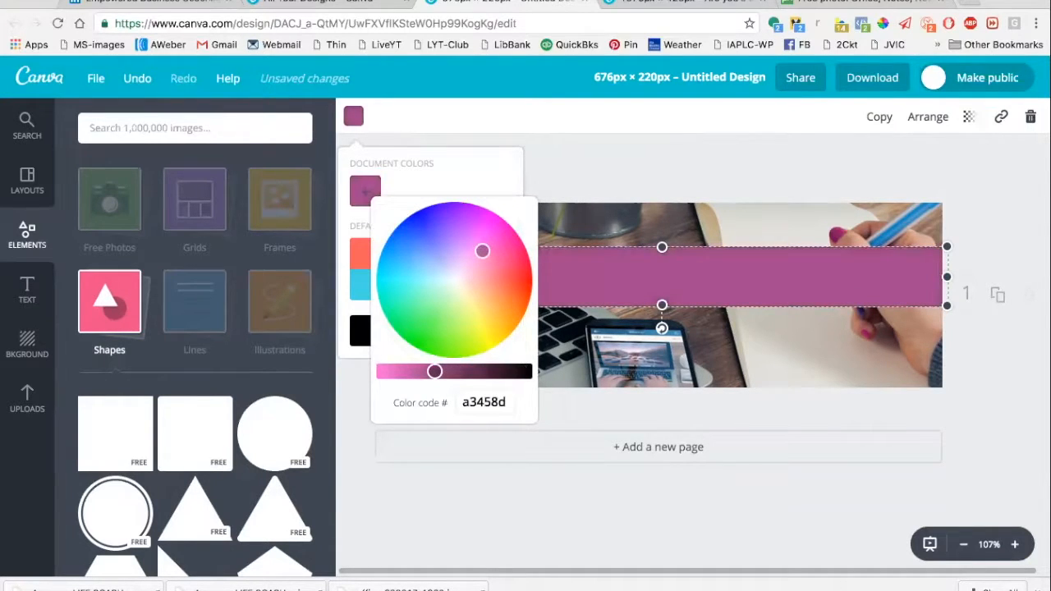
pyautogui.click(601, 164)
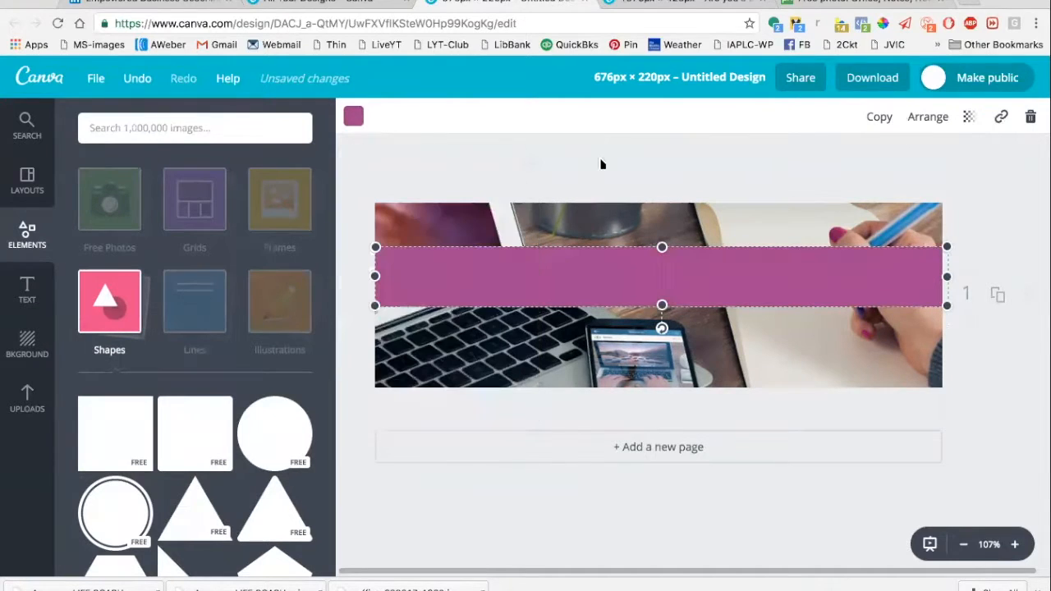
pyautogui.click(969, 117)
pyautogui.moveTo(932, 169); pyautogui.dragTo(884, 175)
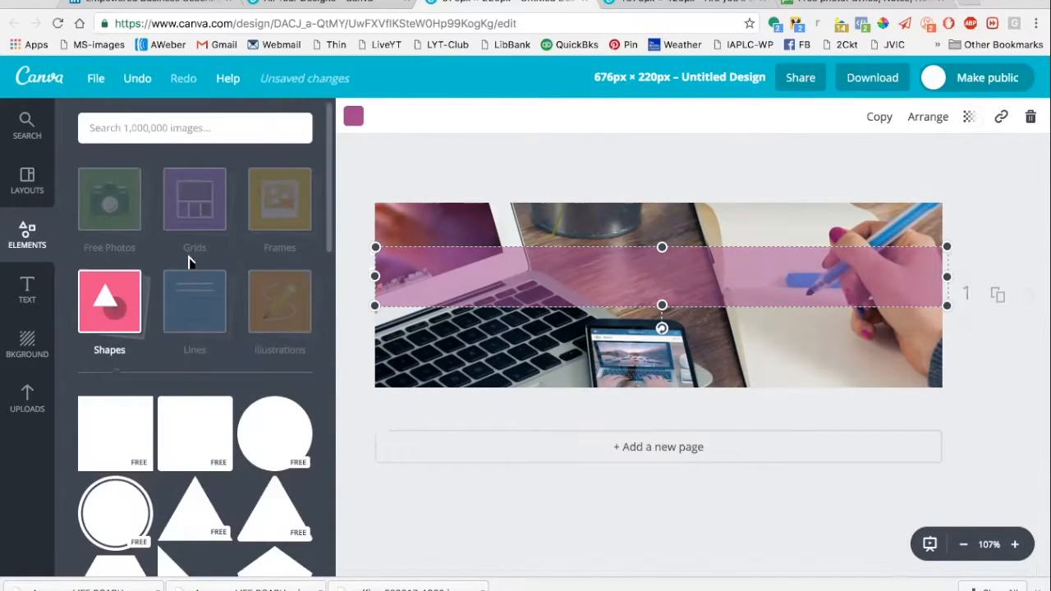
# Add a subheading text element and centre it on the purple band.
pyautogui.click(27, 291)
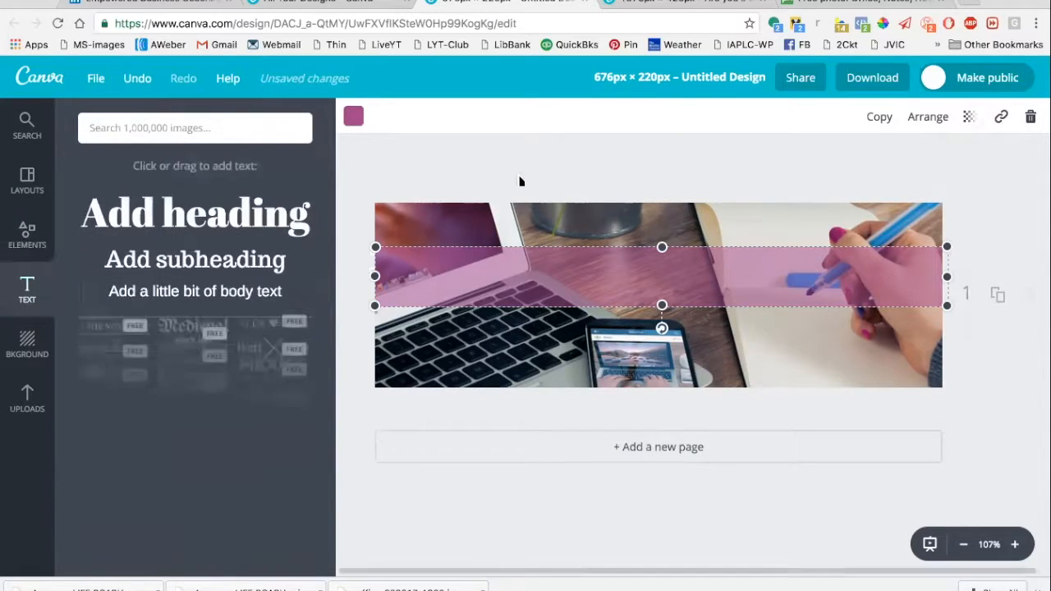
pyautogui.moveTo(263, 271); pyautogui.dragTo(743, 319)
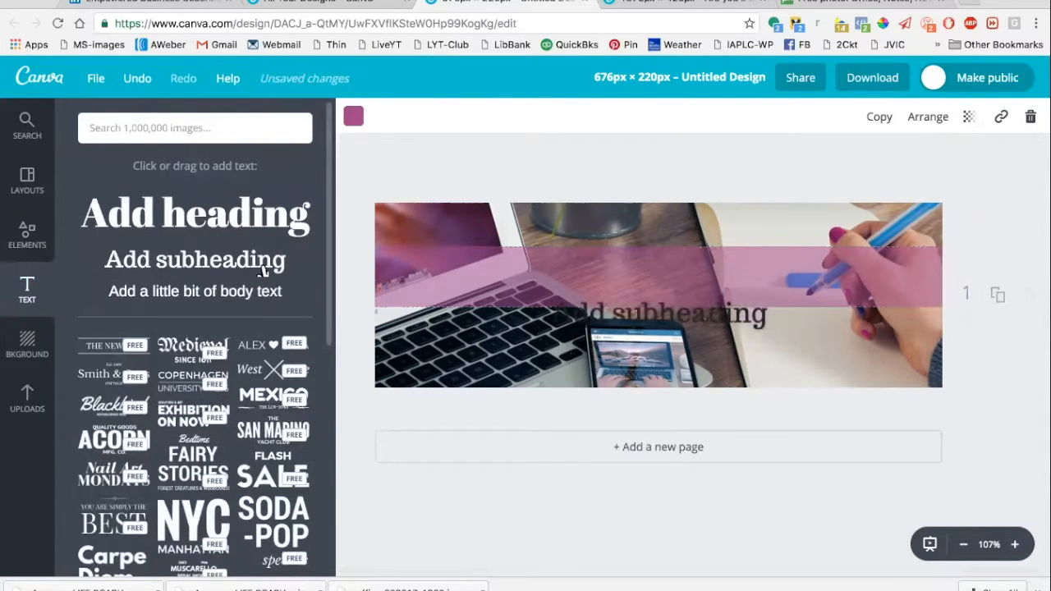
pyautogui.click(669, 323)
pyautogui.moveTo(652, 296); pyautogui.dragTo(645, 256)
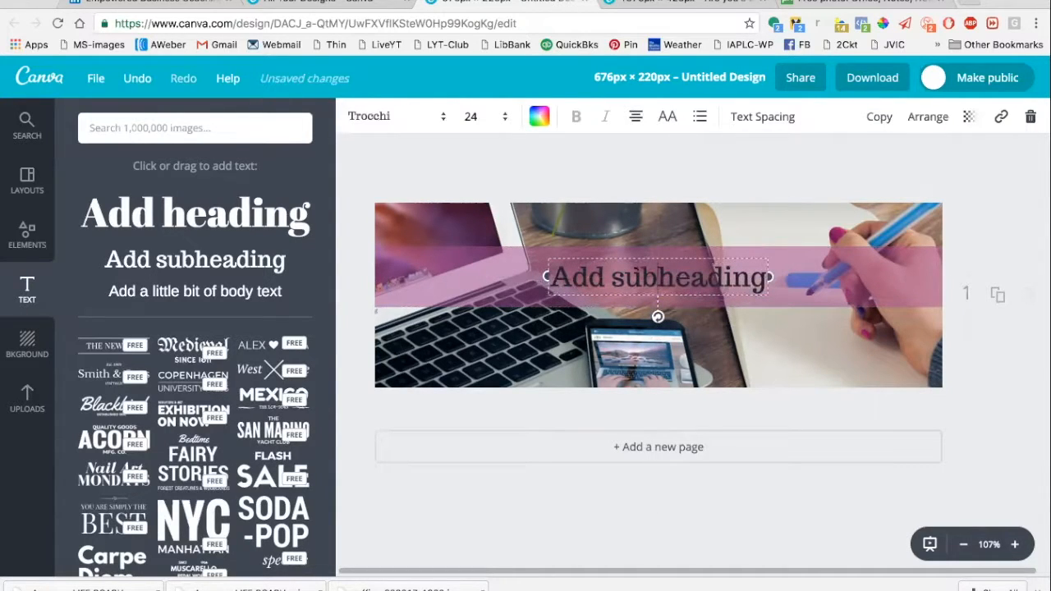
# Replace the subheading text with "Empowered Spirit Coaching", then widen and recentre its box so it fits on one line.
pyautogui.click(658, 277)
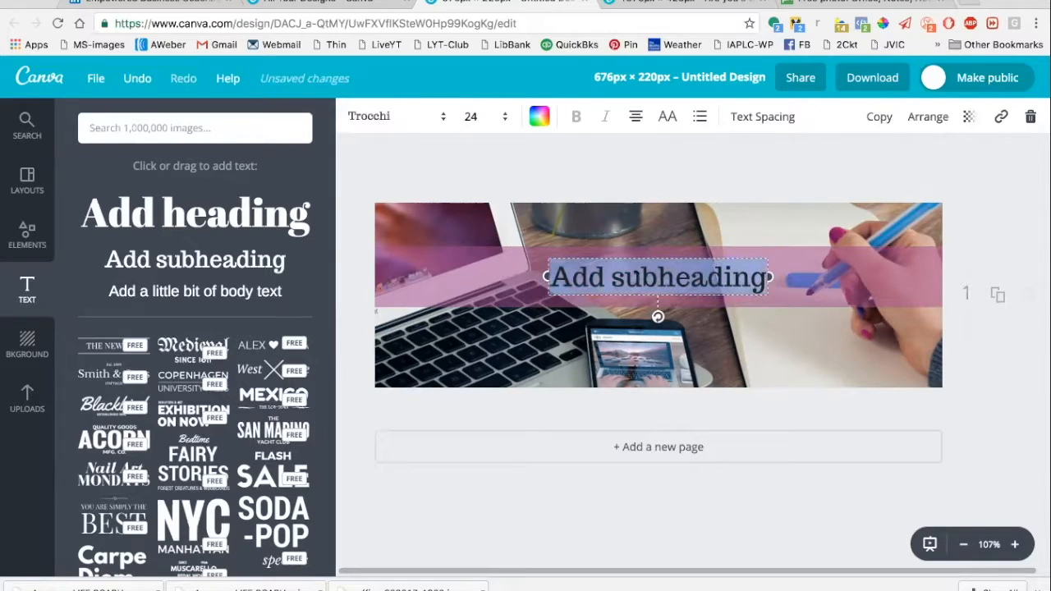
pyautogui.write('Koc')
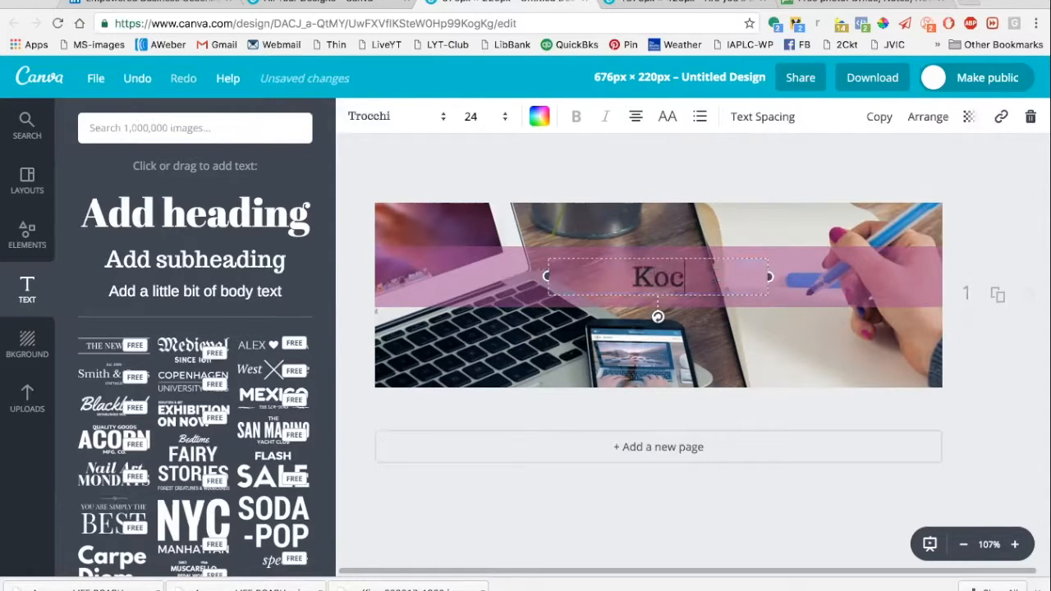
pyautogui.press('BackSpace')
pyautogui.press('BackSpace')
pyautogui.press('BackSpace')
pyautogui.write('Emp')
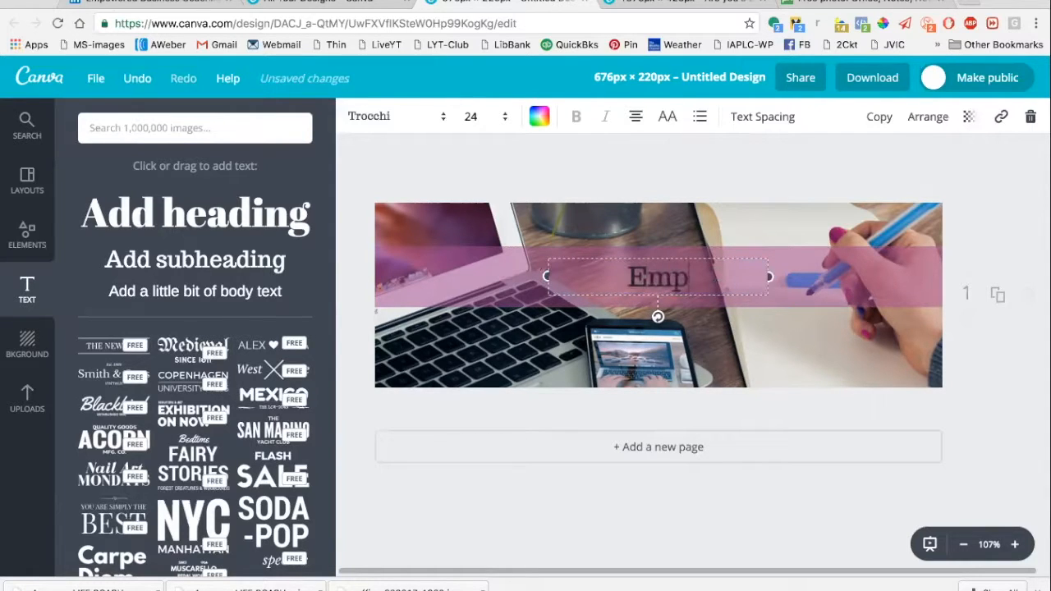
pyautogui.write('owered AS')
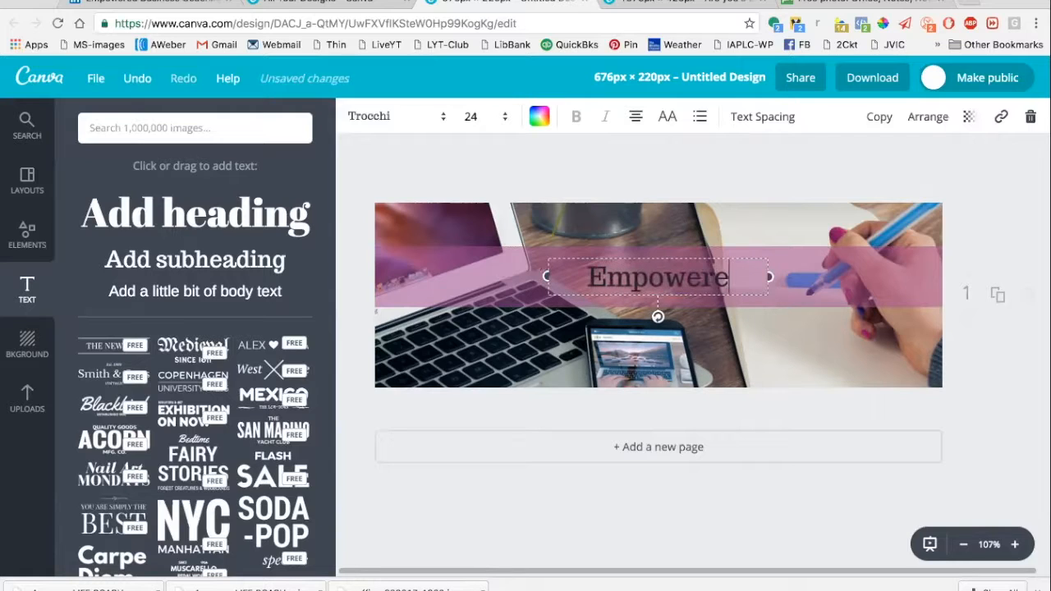
pyautogui.press('BackSpace')
pyautogui.press('BackSpace')
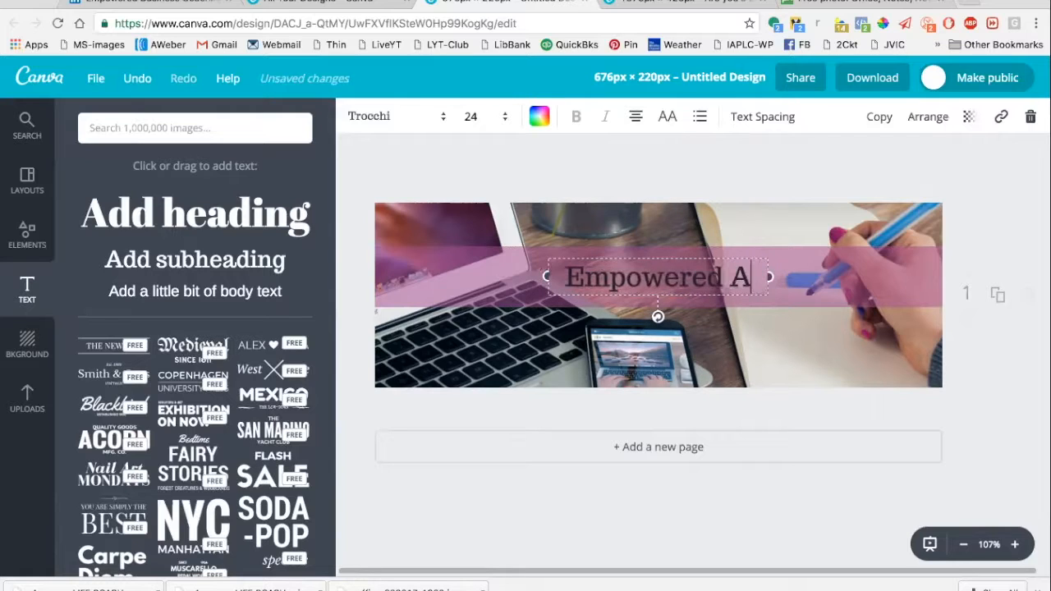
pyautogui.write('Spirit')
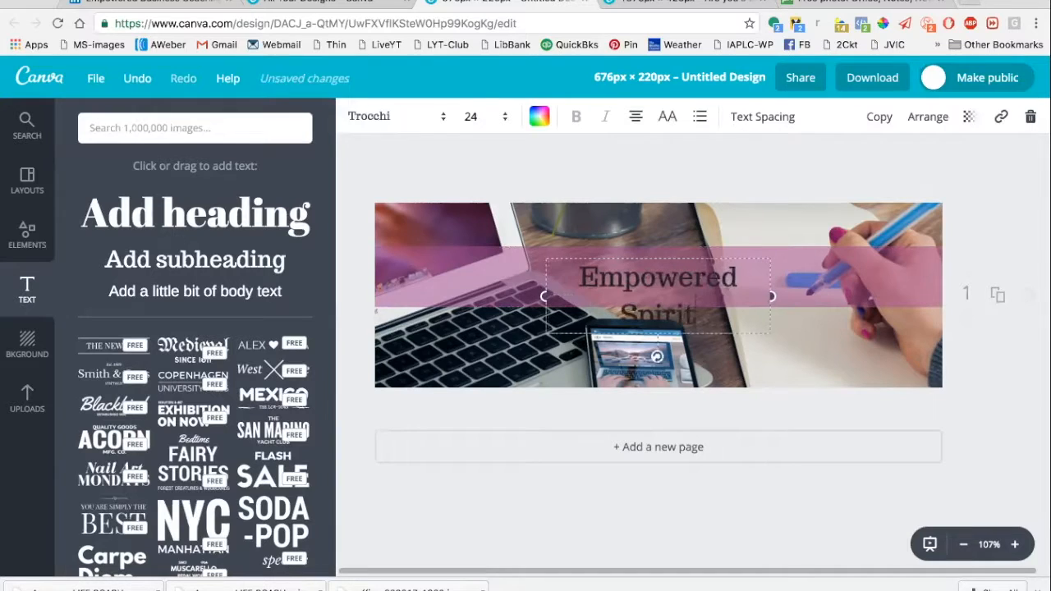
pyautogui.write(' Coaching')
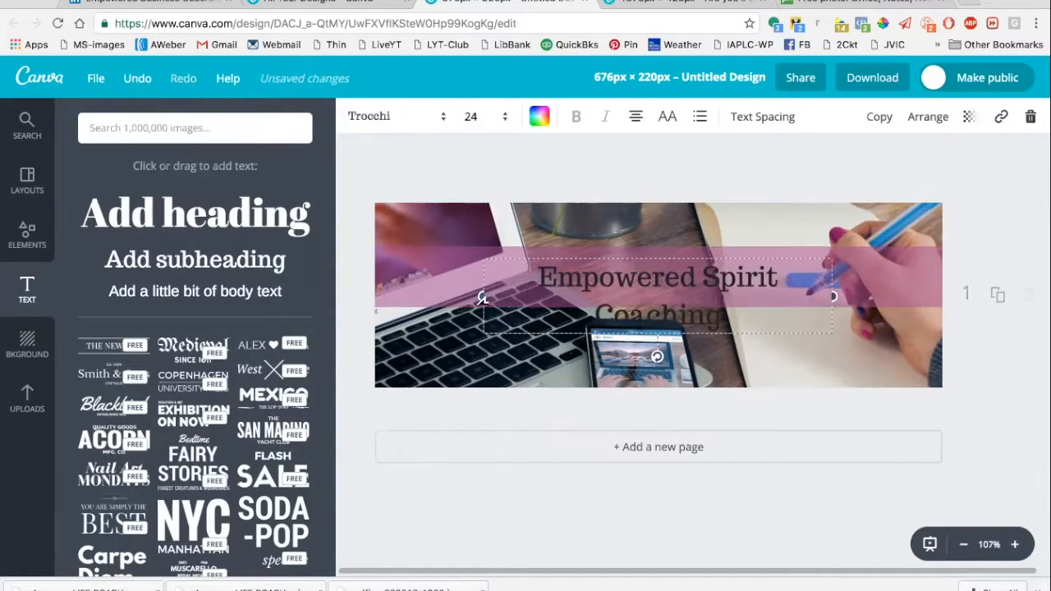
pyautogui.moveTo(473, 300); pyautogui.dragTo(432, 299)
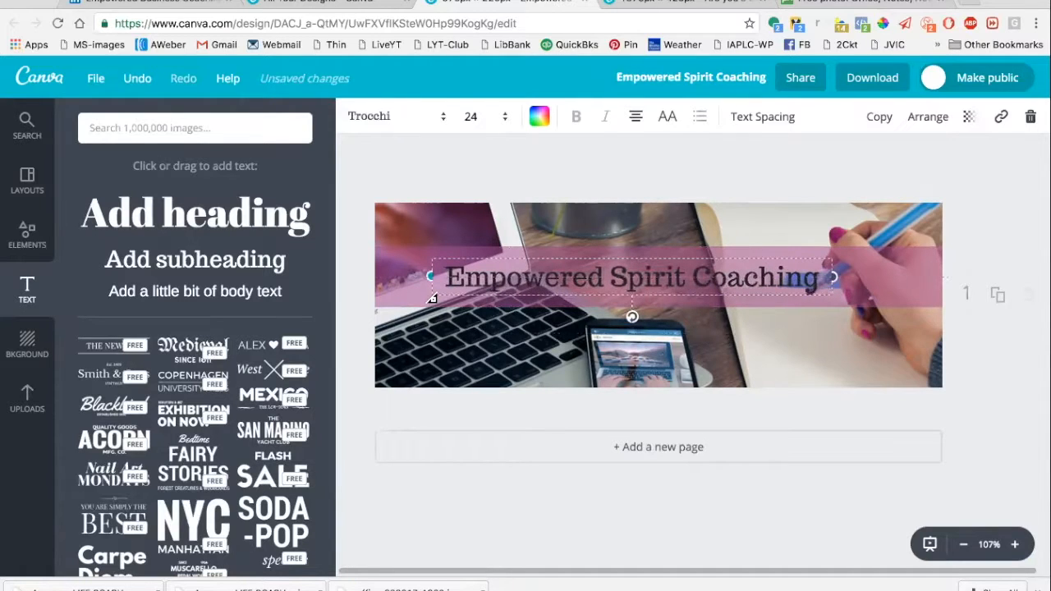
pyautogui.moveTo(654, 260); pyautogui.dragTo(686, 258)
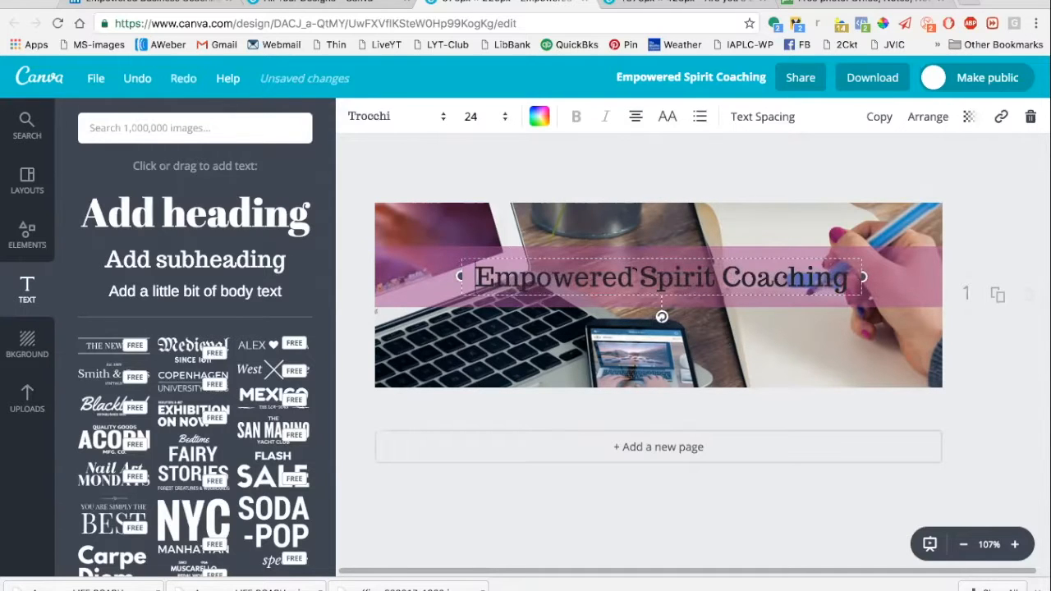
# Set the "Empowered Spirit Coaching" text colour to dark purple 381784.
pyautogui.tripleClick(636, 276)
pyautogui.click(547, 122)
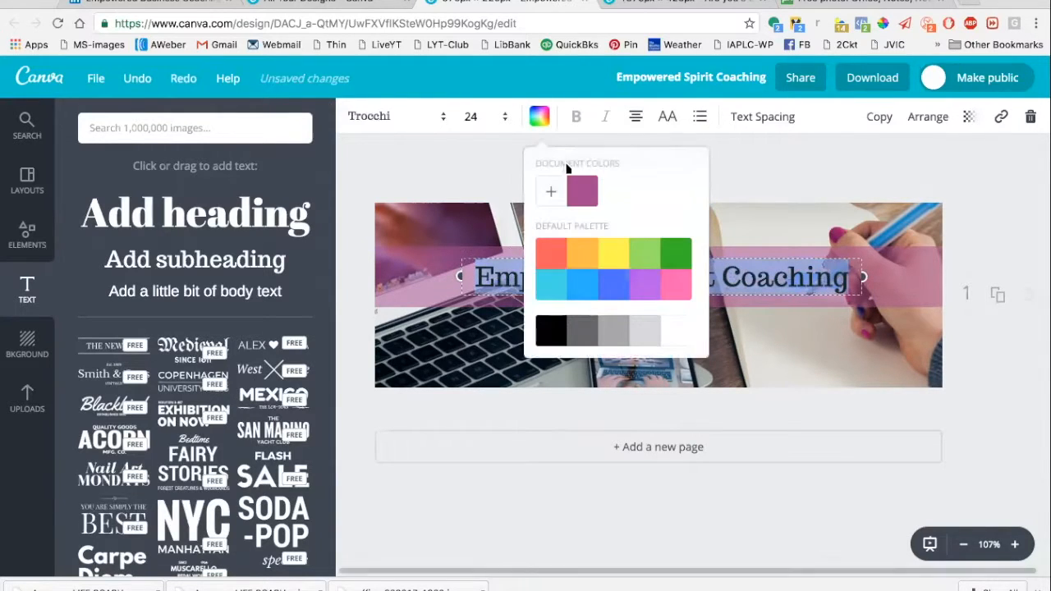
pyautogui.click(551, 192)
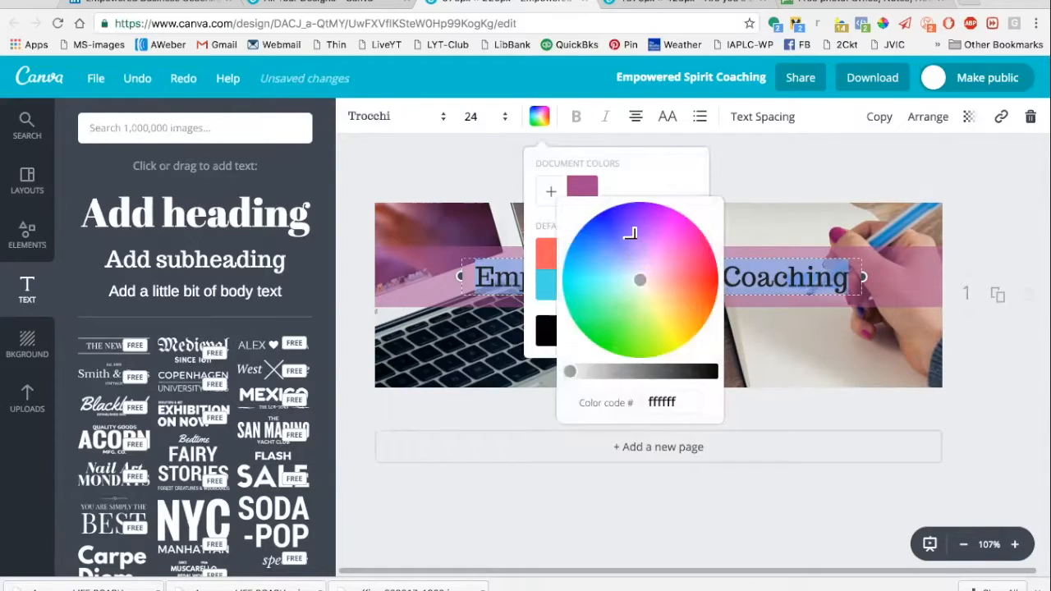
pyautogui.click(629, 225)
pyautogui.moveTo(570, 371); pyautogui.dragTo(640, 371)
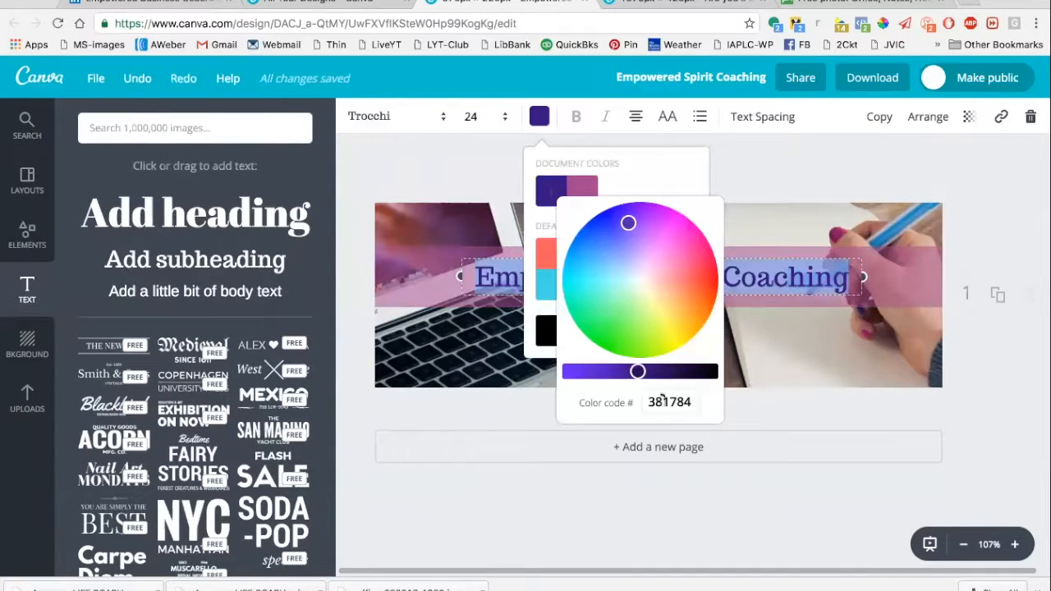
pyautogui.click(648, 402)
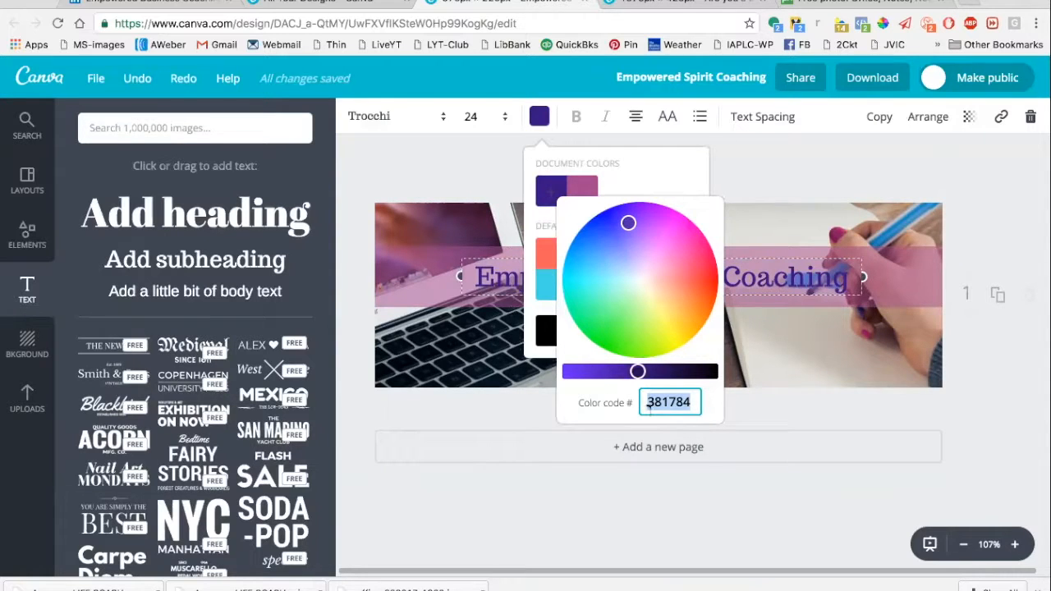
pyautogui.click(741, 178)
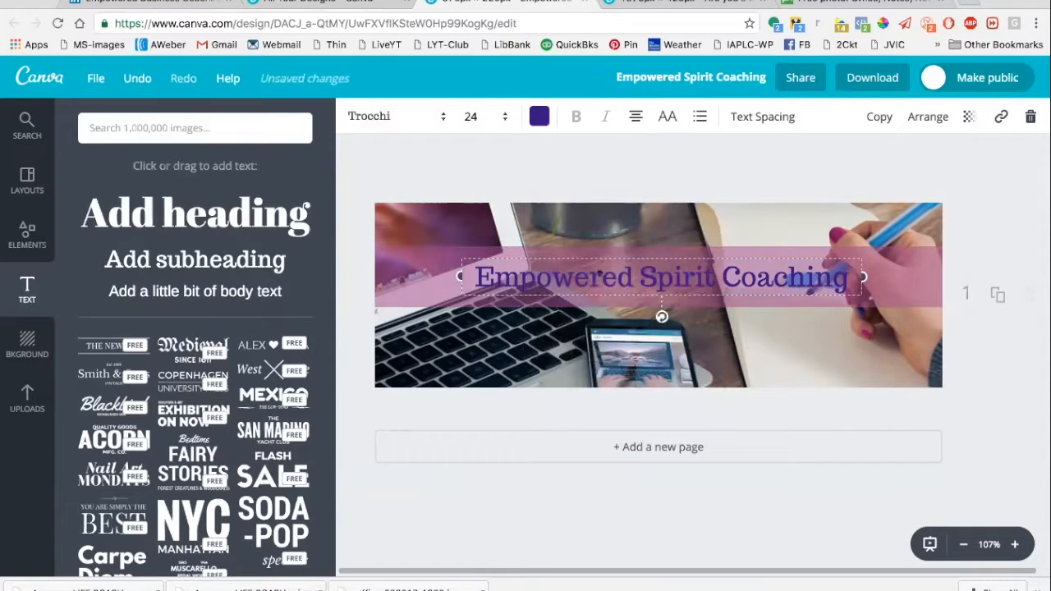
# Change the font of the "Empowered Spirit Coaching" text to Sunday, keeping its size at 24.
pyautogui.click(450, 132)
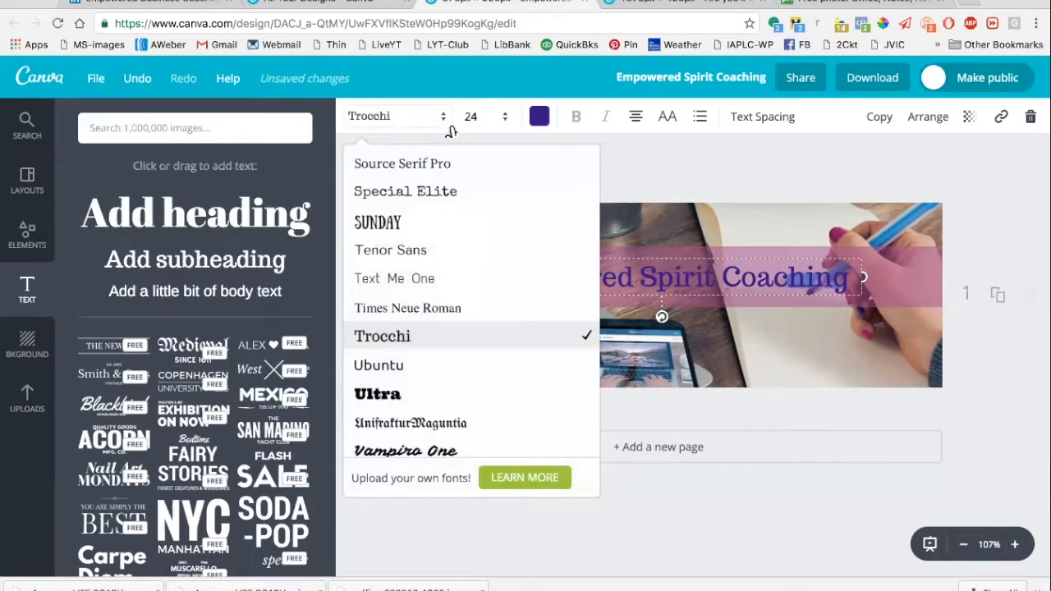
pyautogui.click(401, 234)
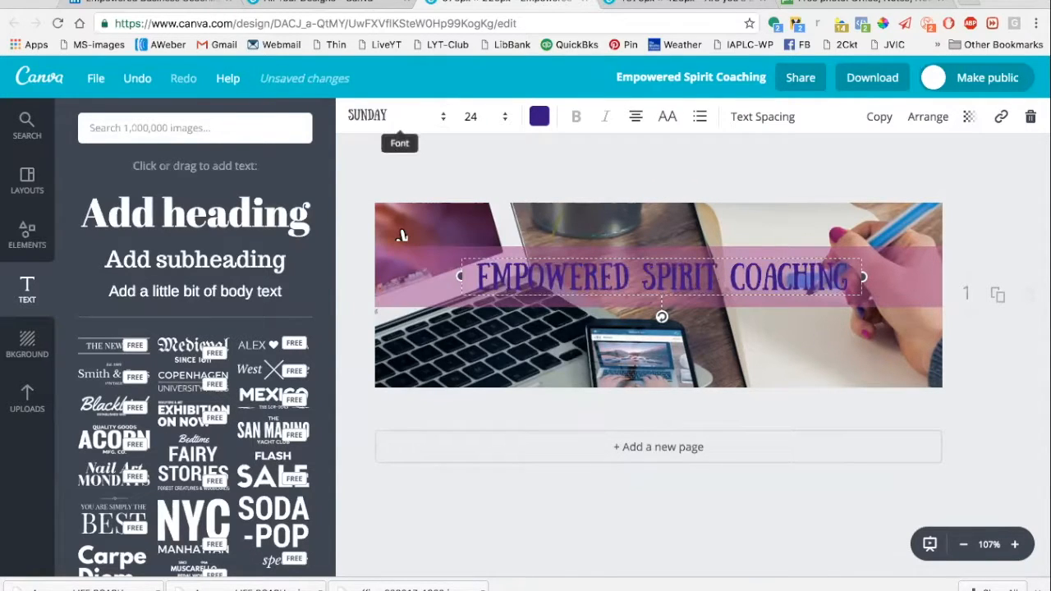
pyautogui.click(511, 128)
pyautogui.click(510, 129)
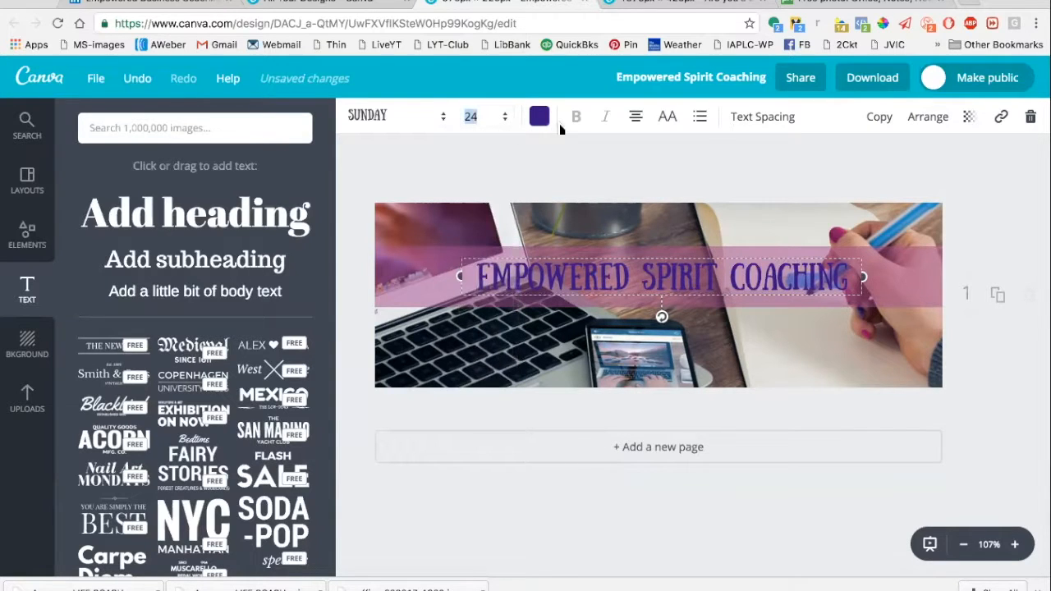
pyautogui.click(587, 130)
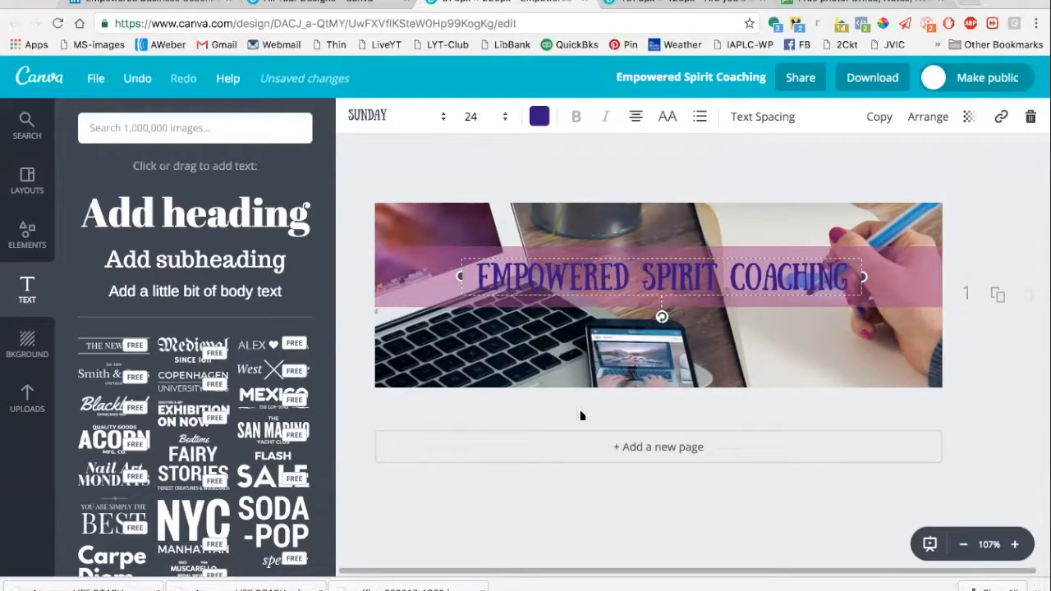
# Deselect the text and download the finished banner as a PNG.
pyautogui.click(554, 412)
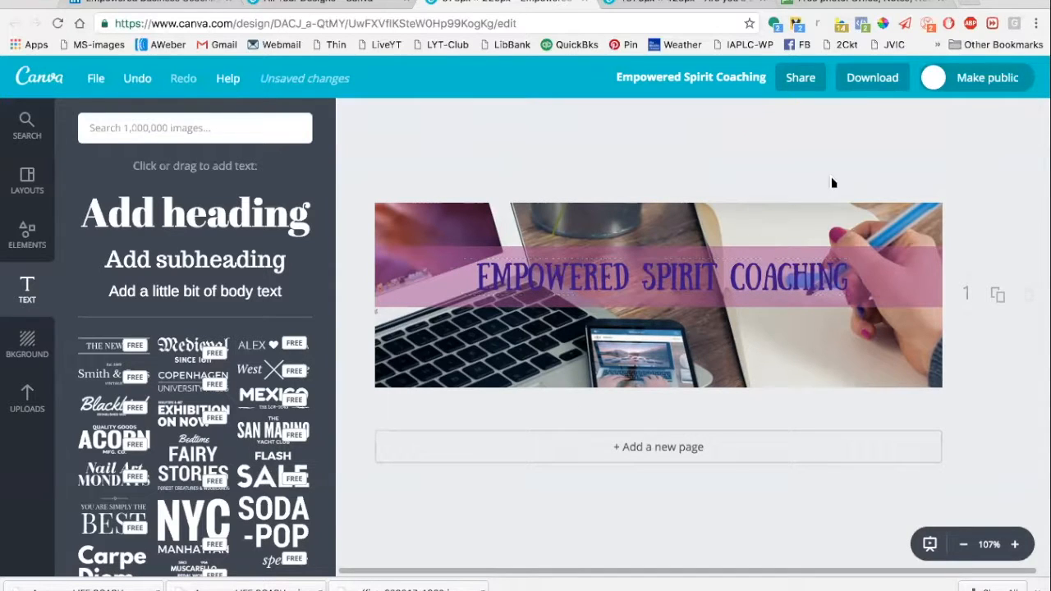
pyautogui.click(869, 82)
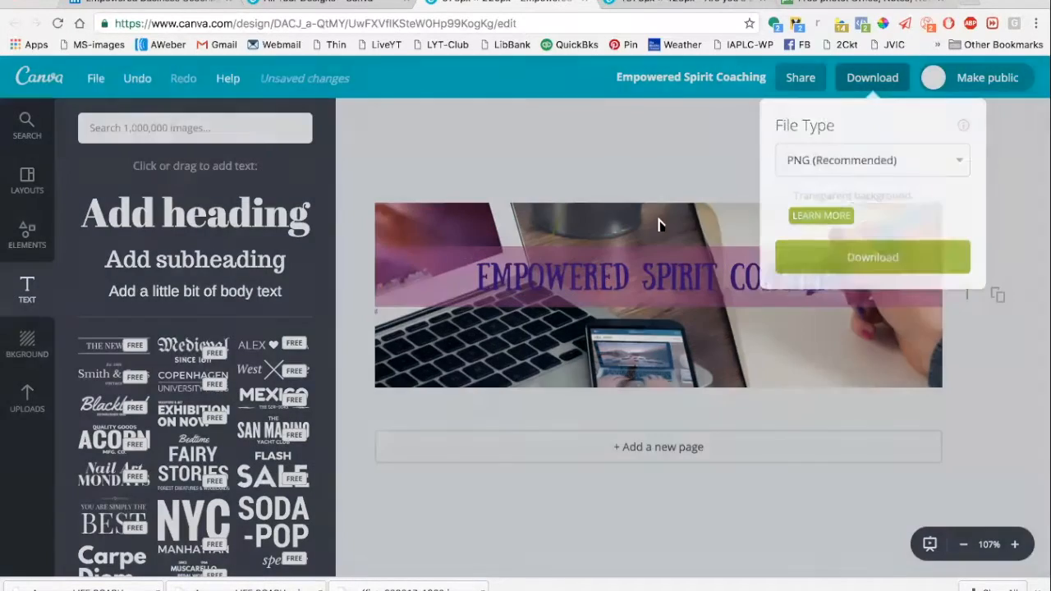
pyautogui.click(816, 259)
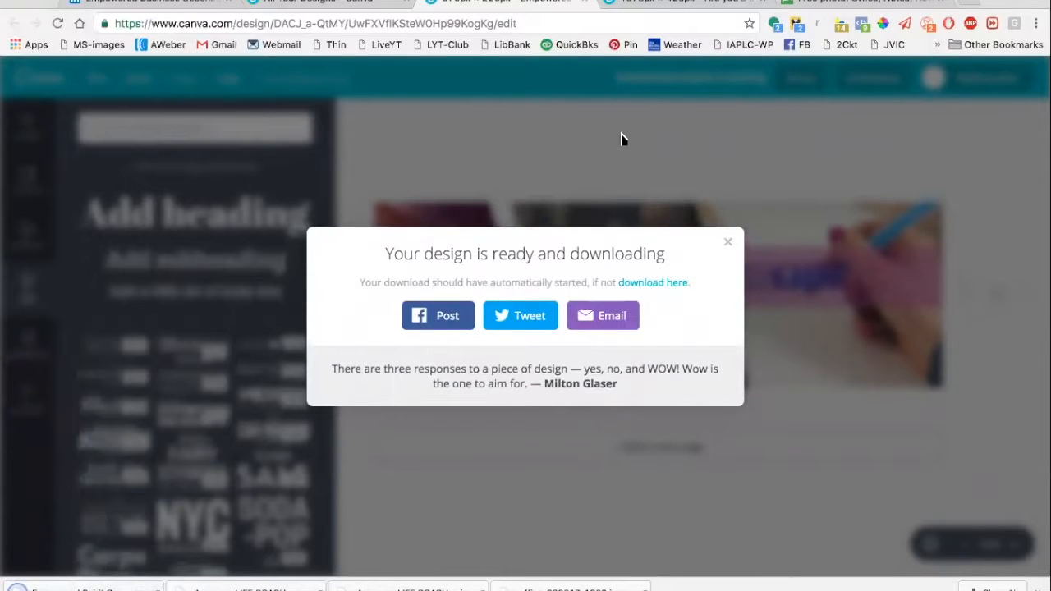
# Close the download message and view the LinkedIn company page.
pyautogui.click(733, 248)
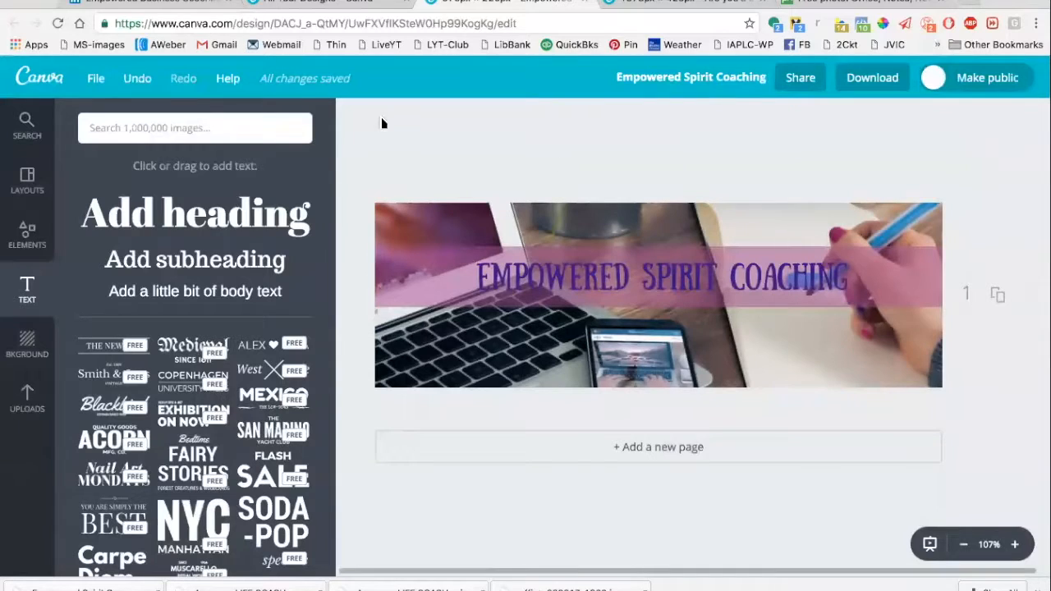
pyautogui.click(152, 3)
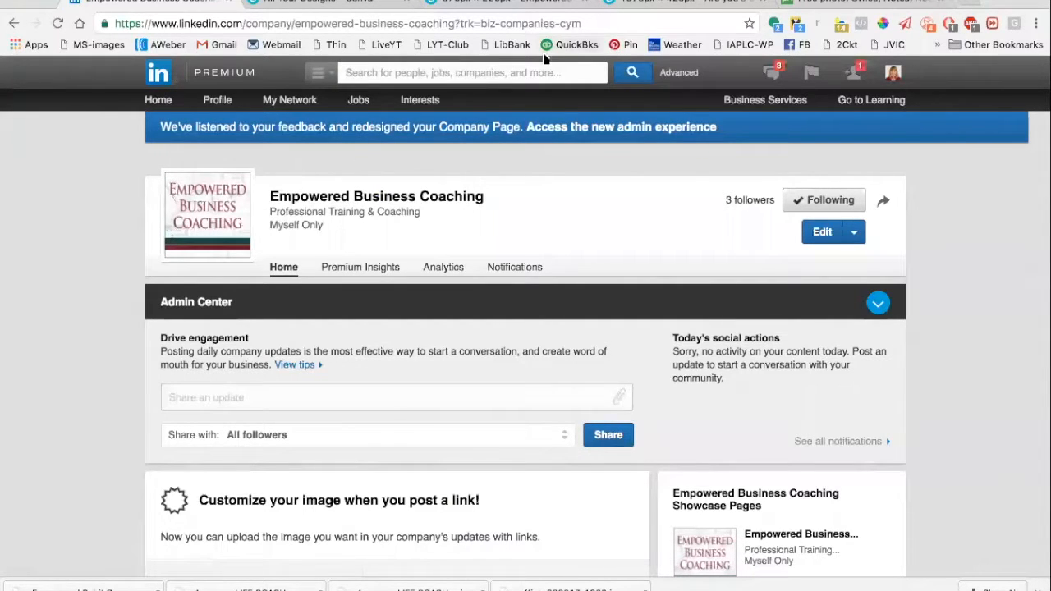
# Return to the Canva designs page and create a new design with custom dimensions of 300 × 300 px.
pyautogui.click(370, 6)
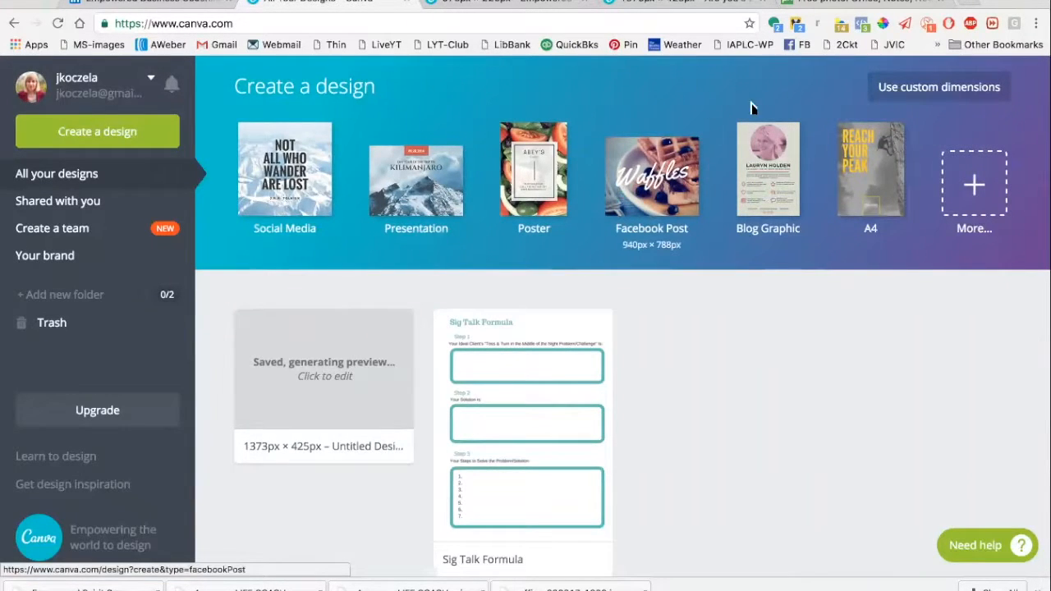
pyautogui.click(900, 96)
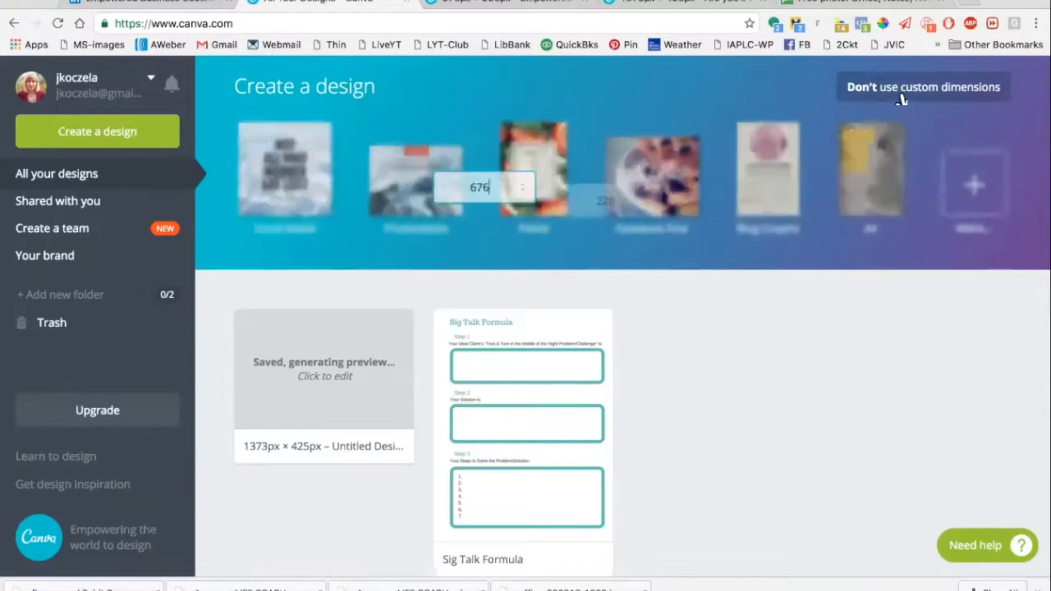
pyautogui.moveTo(489, 175); pyautogui.dragTo(459, 178)
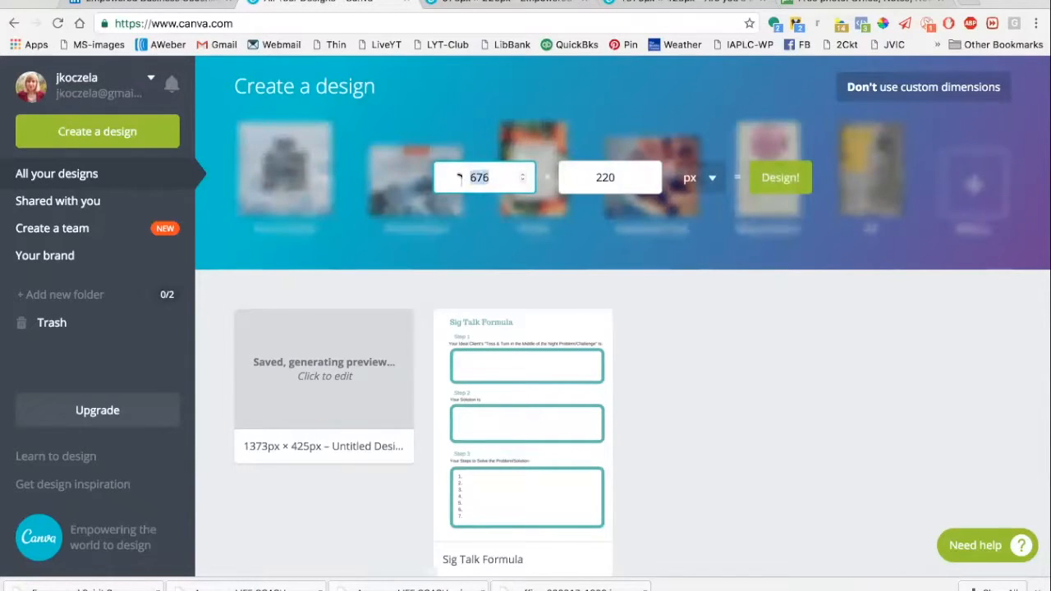
pyautogui.write('300')
pyautogui.moveTo(618, 177); pyautogui.dragTo(597, 176)
pyautogui.write('500')
pyautogui.click(780, 178)
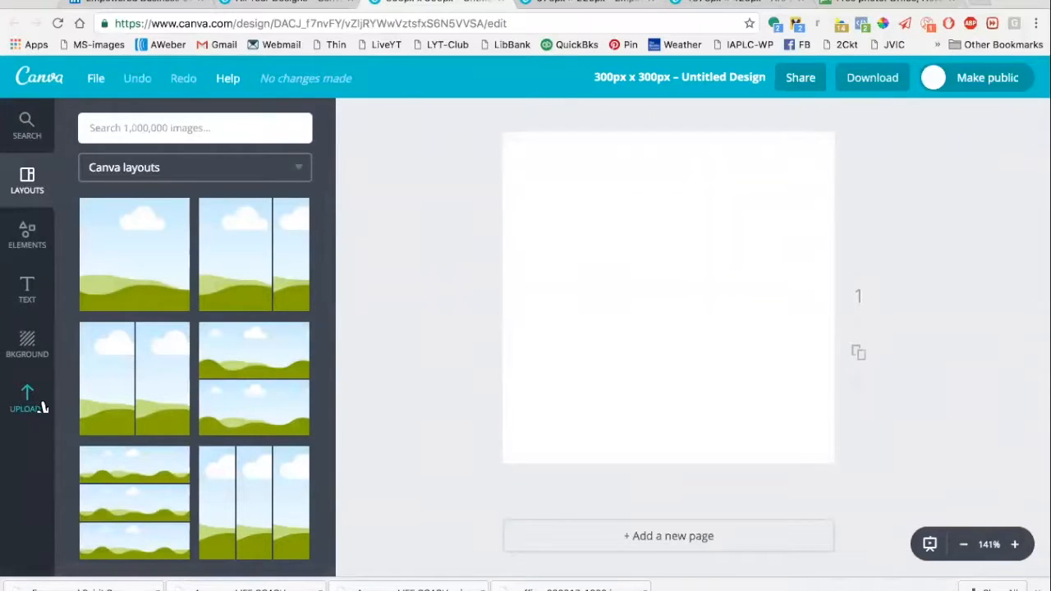
# Try a ringed circle shape in dark pink 9d3d6d on the blank canvas, and delete it.
pyautogui.click(37, 254)
pyautogui.click(114, 316)
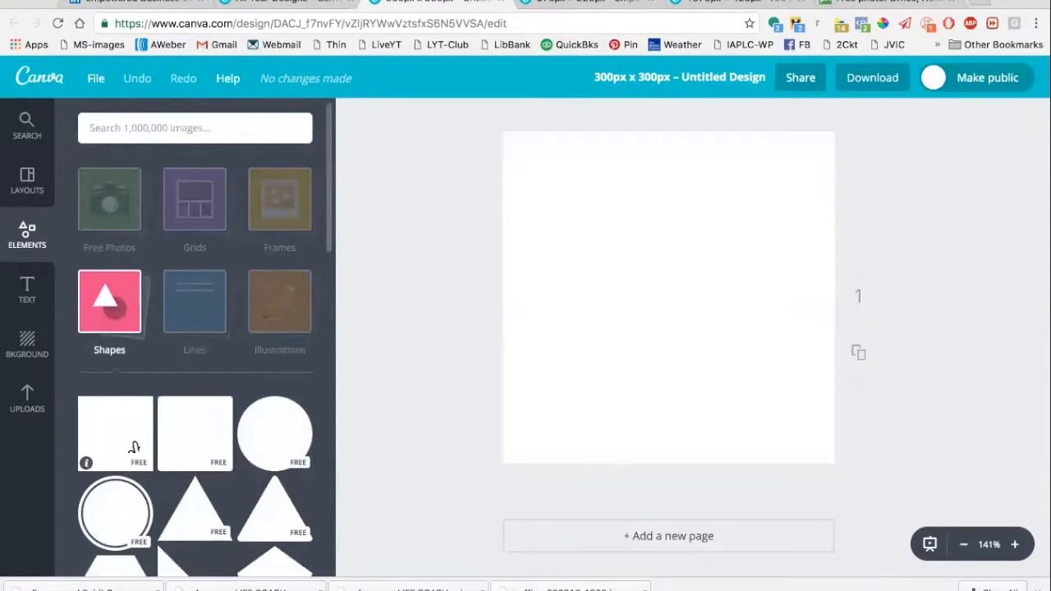
pyautogui.click(121, 530)
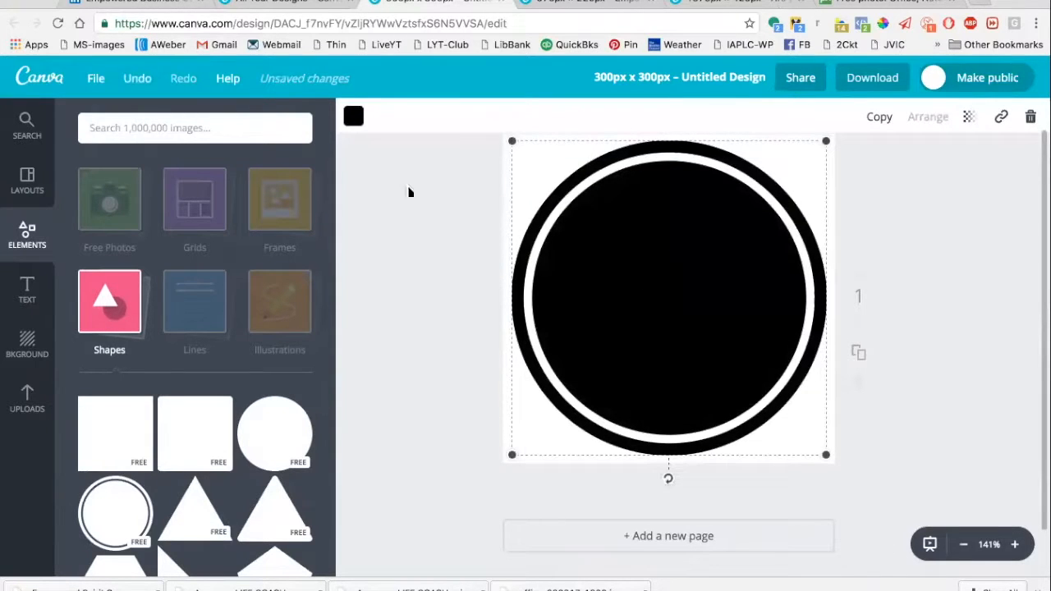
pyautogui.click(358, 122)
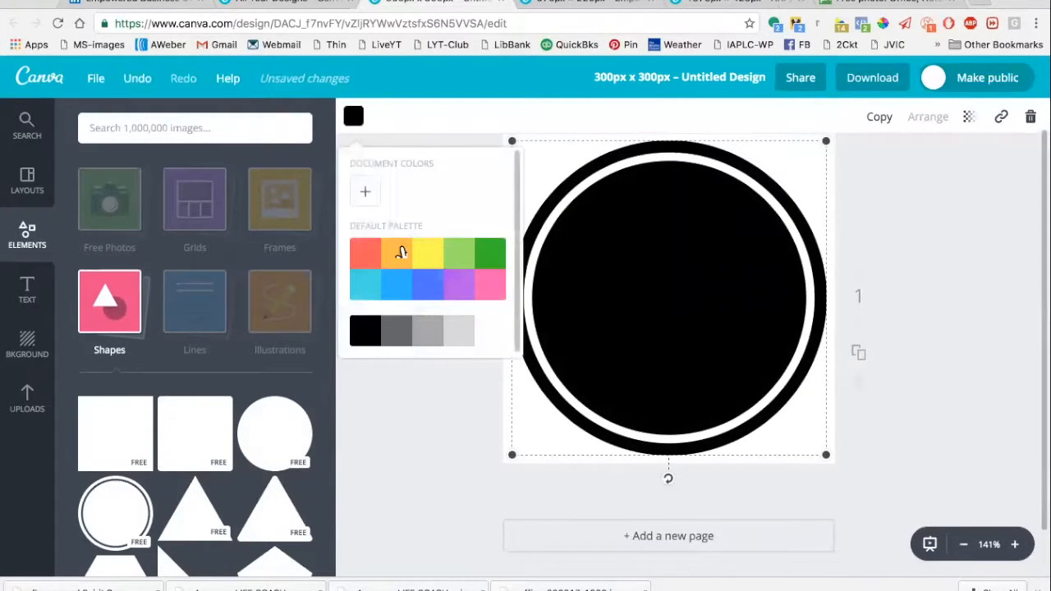
pyautogui.click(493, 289)
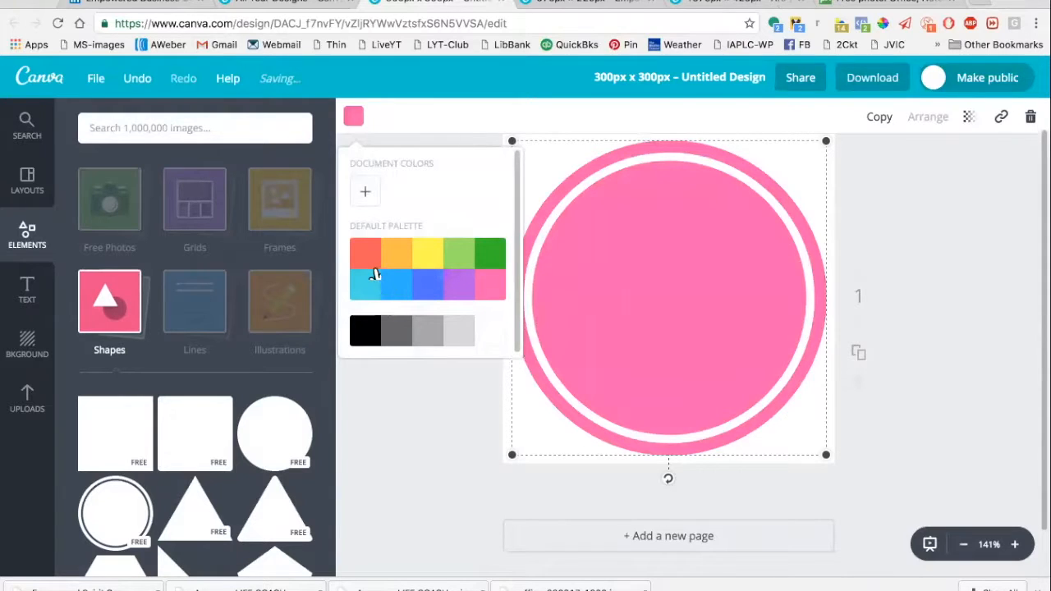
pyautogui.click(370, 204)
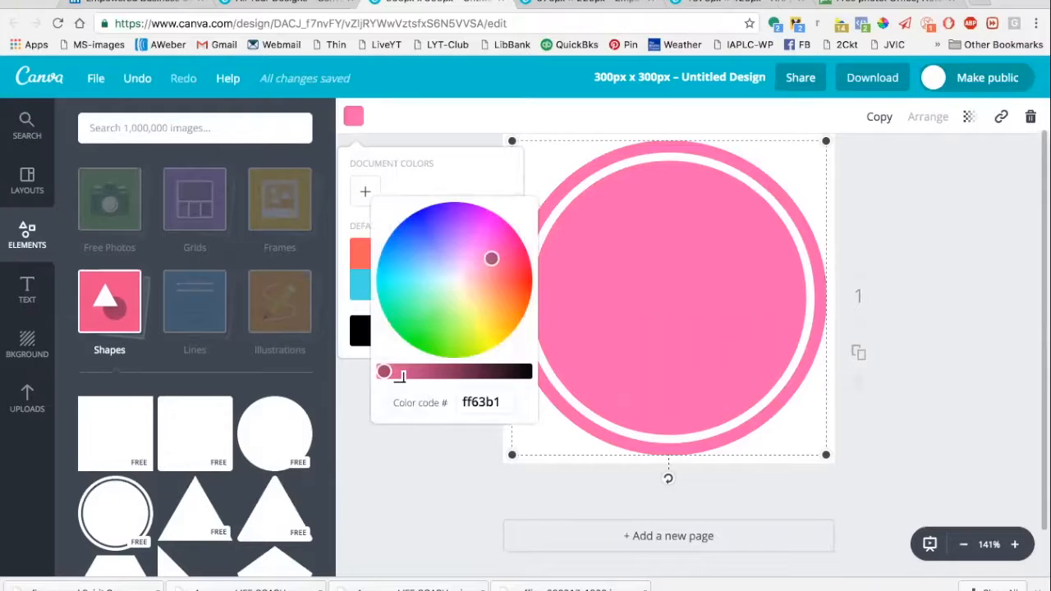
pyautogui.moveTo(386, 371); pyautogui.dragTo(437, 371)
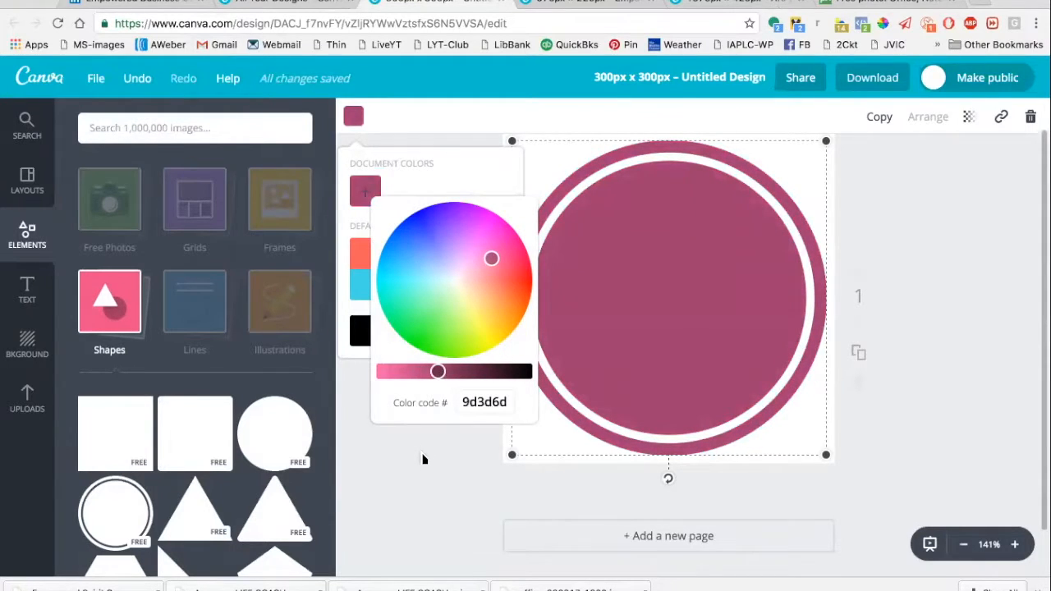
pyautogui.click(424, 459)
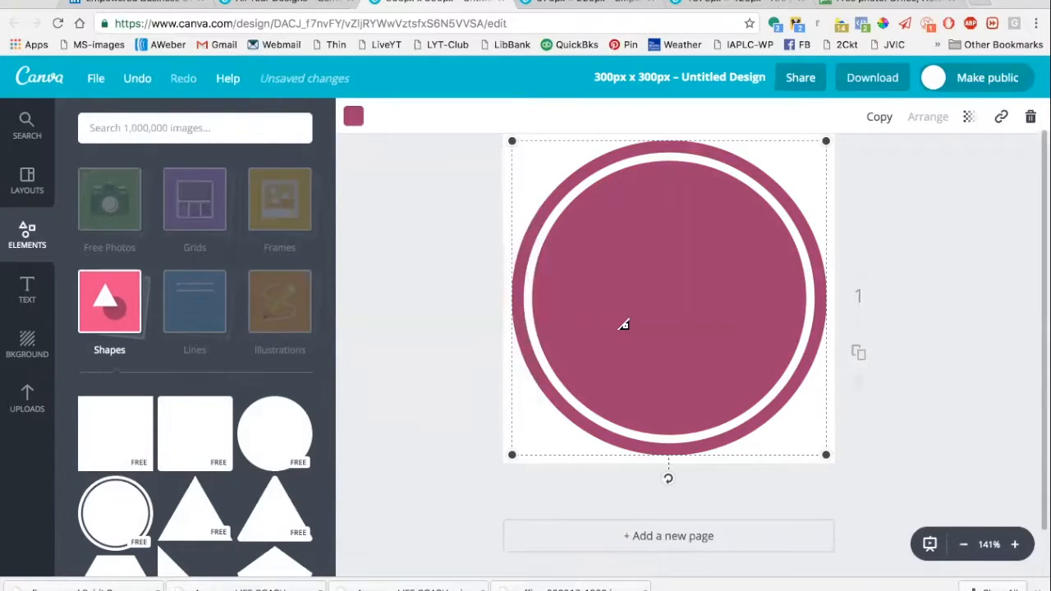
pyautogui.press('Delete')
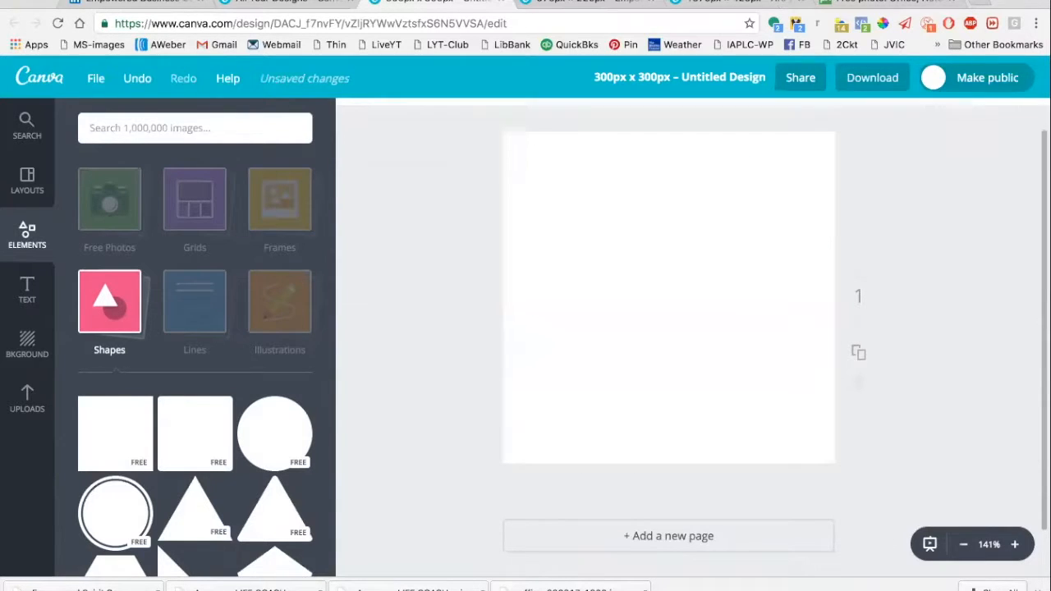
# Add the uploaded photo of the laptop, phone and notebook and enlarge it to cover the whole square canvas.
pyautogui.click(27, 399)
pyautogui.click(212, 401)
pyautogui.moveTo(511, 194); pyautogui.dragTo(436, 118)
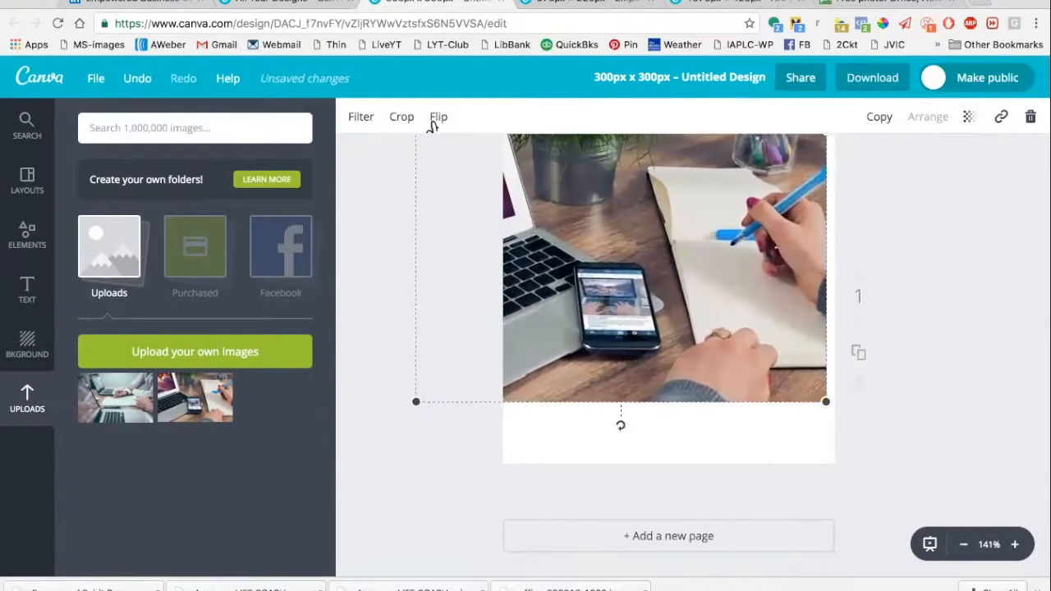
pyautogui.moveTo(826, 401); pyautogui.dragTo(929, 500)
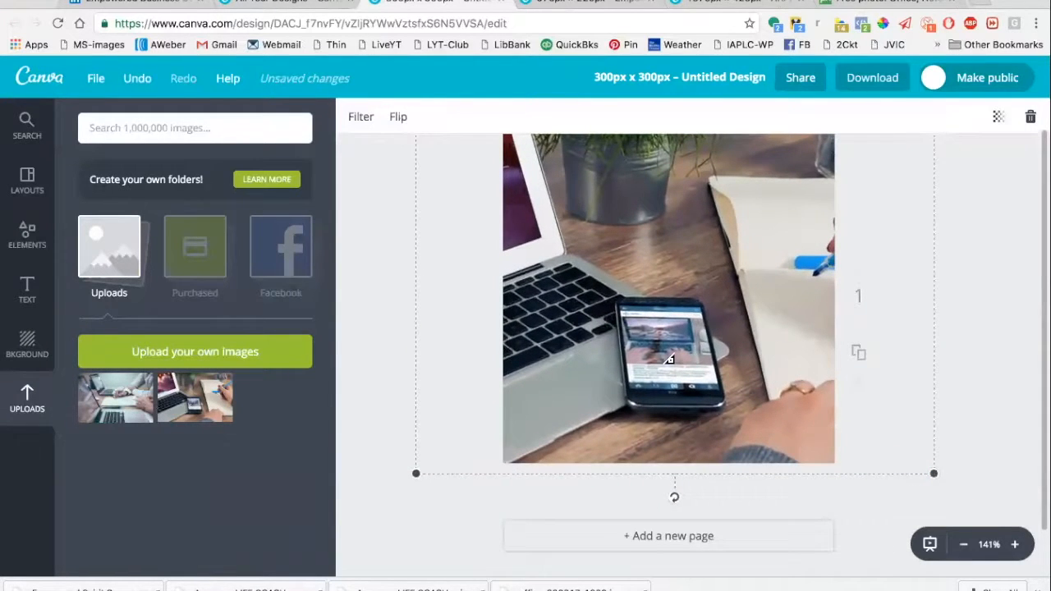
pyautogui.click(381, 354)
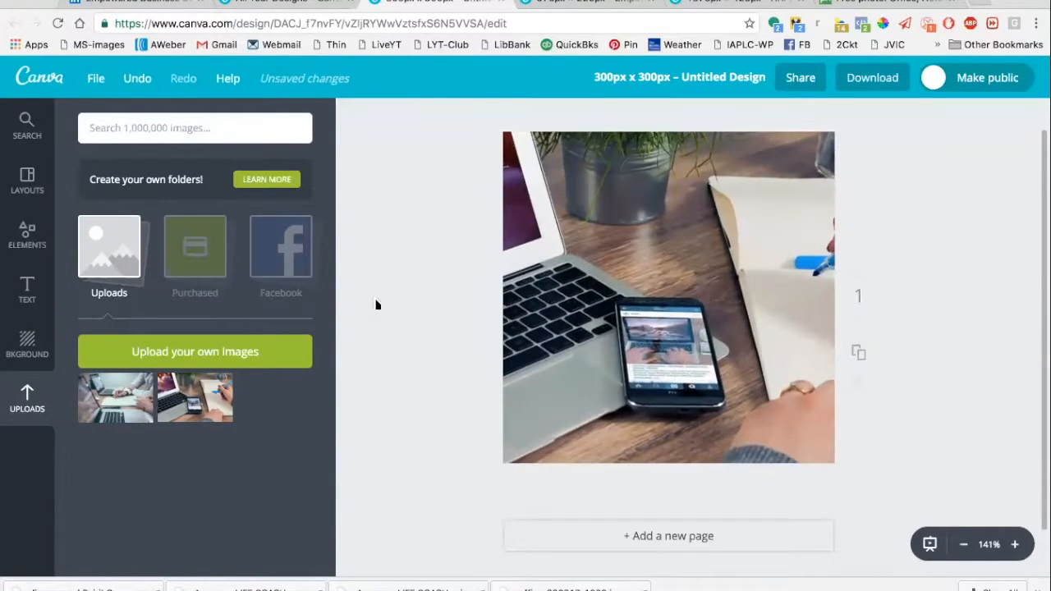
# Add a plain white square shape, shrink it and centre it over the photo.
pyautogui.click(29, 240)
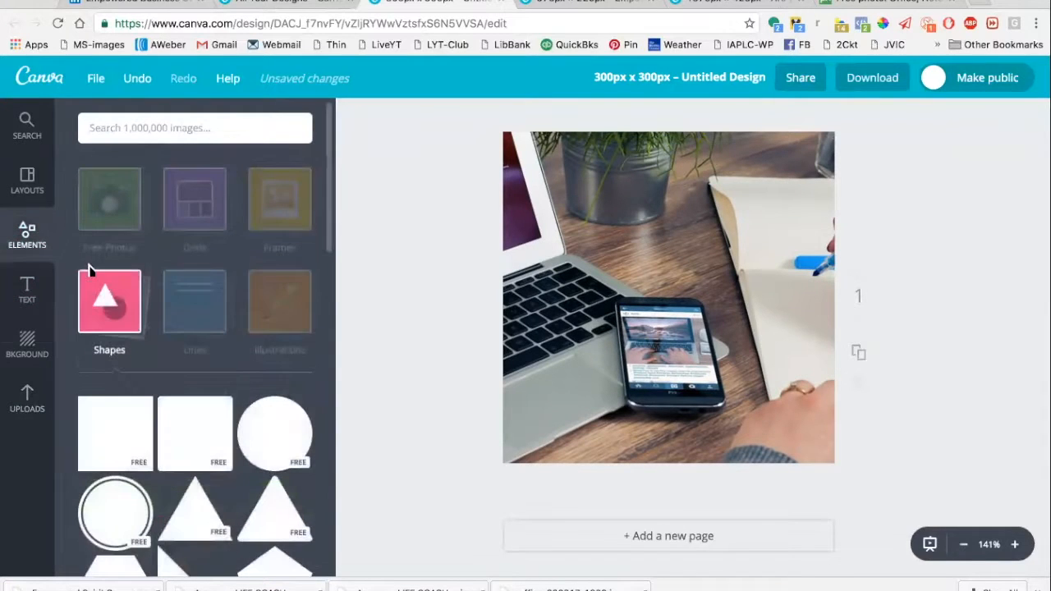
pyautogui.click(101, 318)
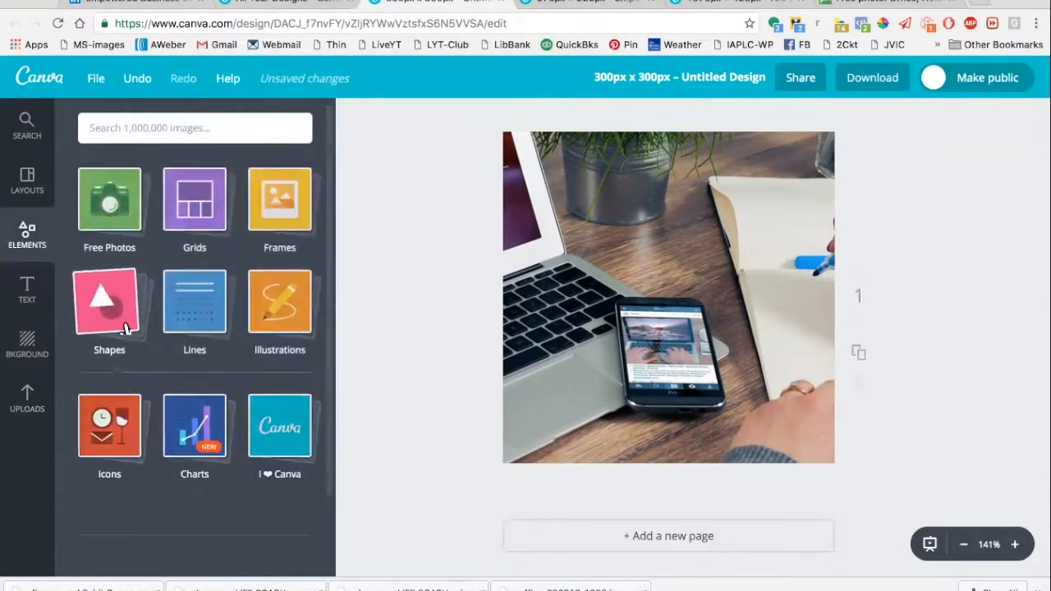
pyautogui.click(125, 328)
pyautogui.click(119, 411)
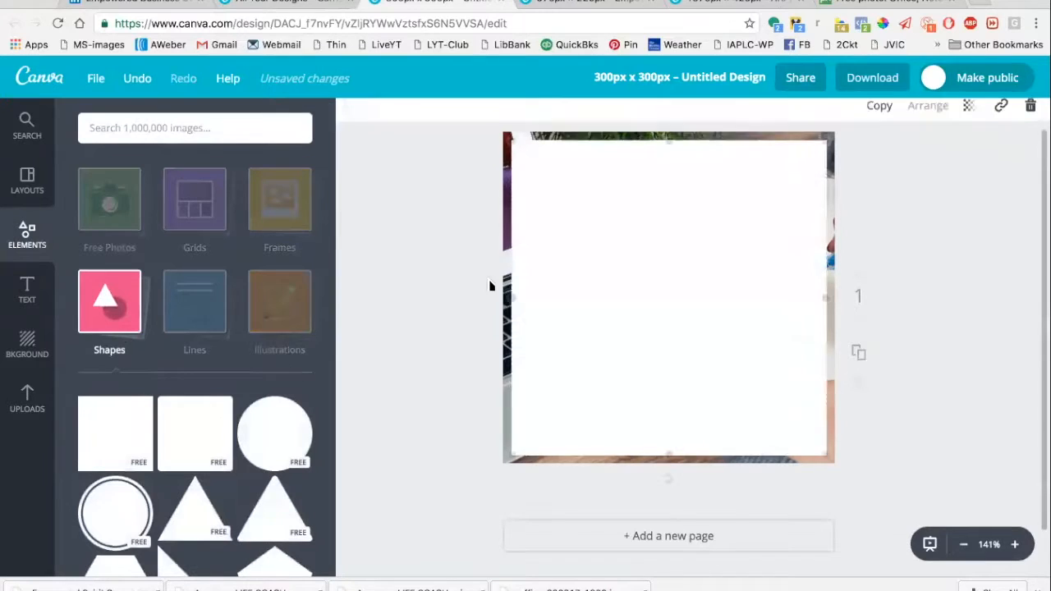
pyautogui.moveTo(512, 141); pyautogui.dragTo(634, 263)
pyautogui.moveTo(706, 336); pyautogui.dragTo(644, 273)
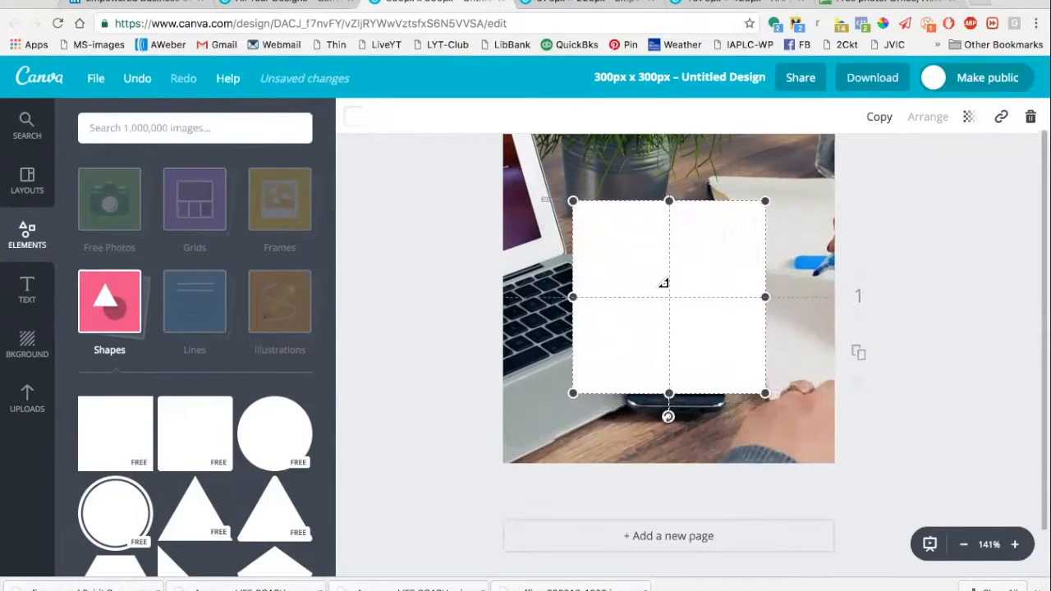
# Make the white square semi-transparent, then enlarge it slightly and reposition it near the centre of the photo.
pyautogui.click(970, 118)
pyautogui.moveTo(930, 165); pyautogui.dragTo(906, 186)
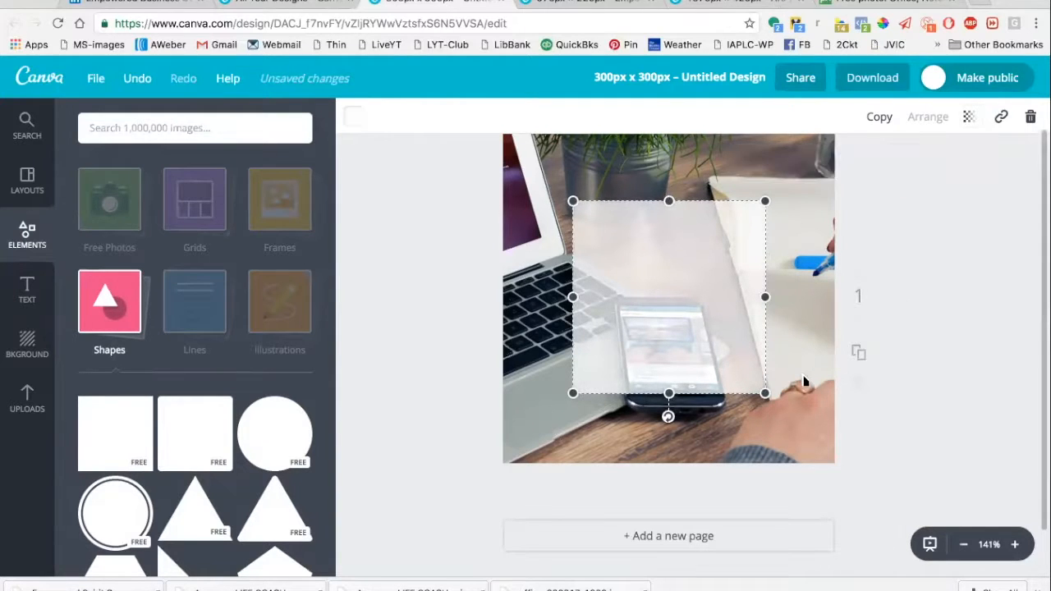
pyautogui.moveTo(765, 394); pyautogui.dragTo(821, 427)
pyautogui.moveTo(783, 375); pyautogui.dragTo(767, 364)
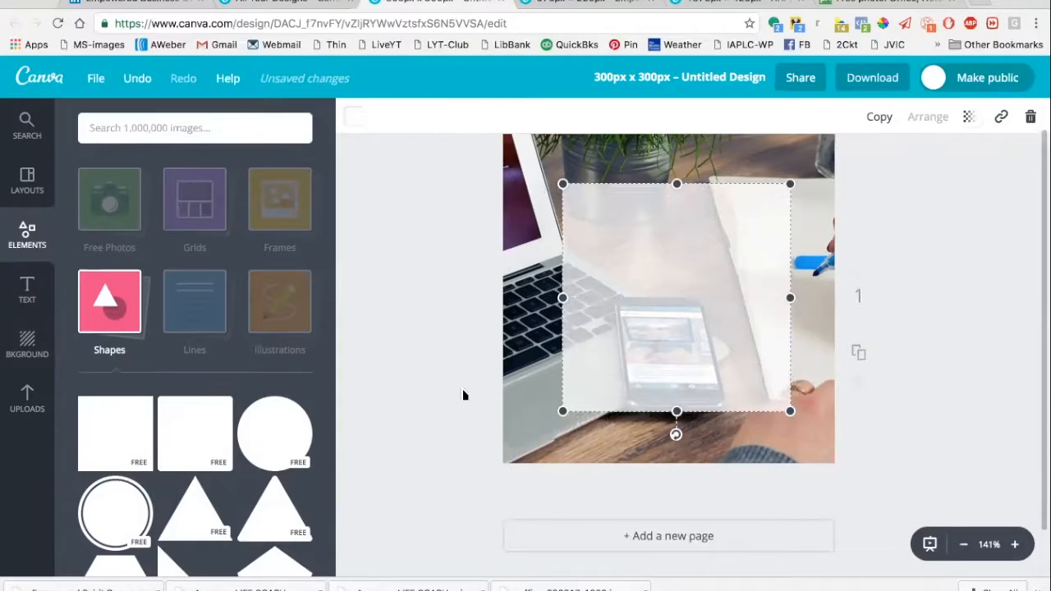
# Add a body text box and replace its placeholder with "Empowered Spirit Coaching".
pyautogui.click(28, 294)
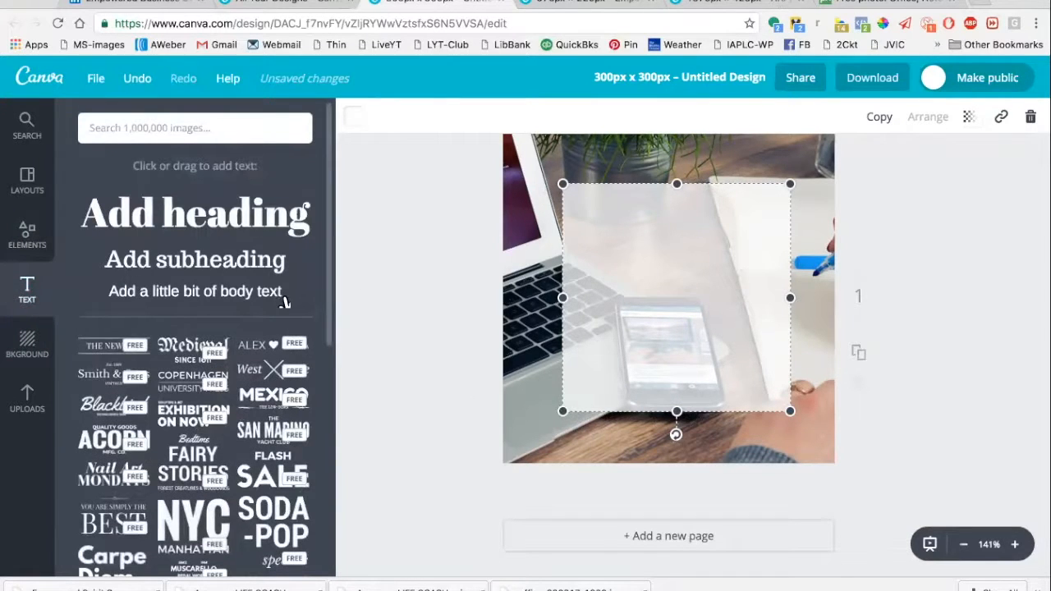
pyautogui.click(283, 302)
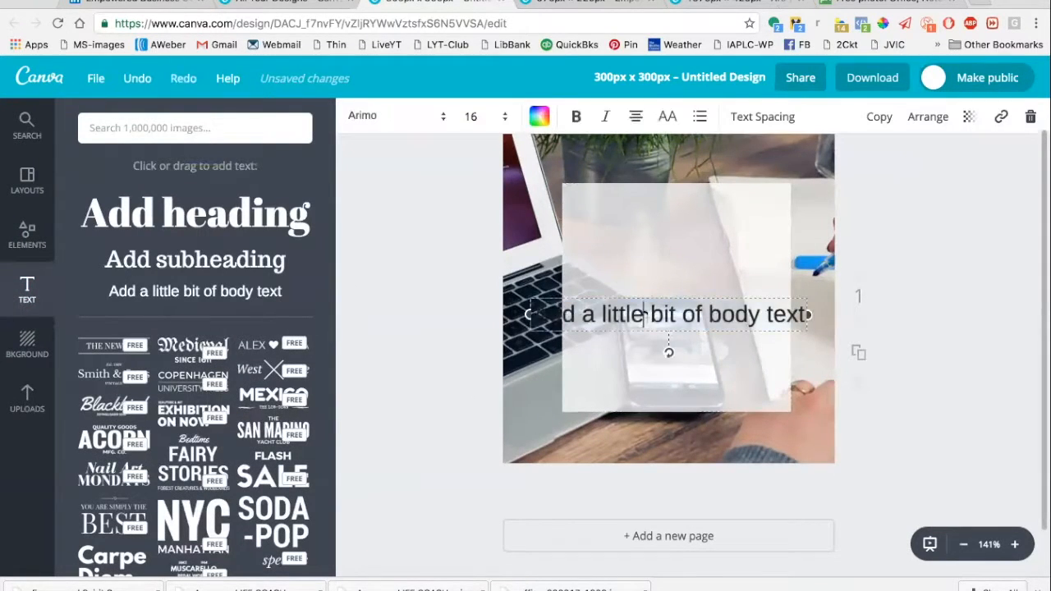
pyautogui.tripleClick(646, 314)
pyautogui.write('Empw')
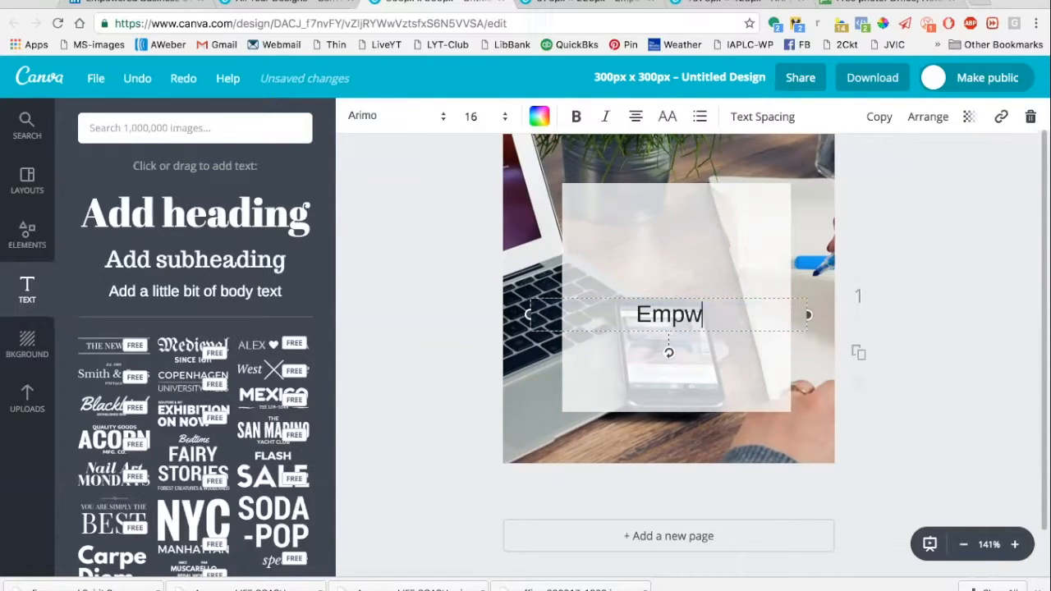
pyautogui.press('BackSpace')
pyautogui.write('owe')
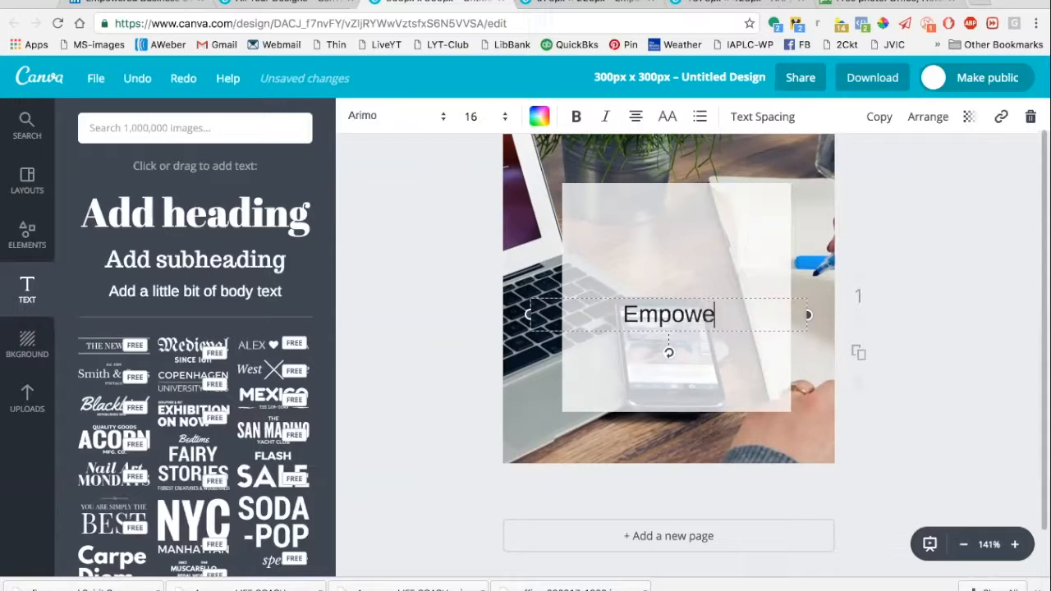
pyautogui.write('red Spirit Coac')
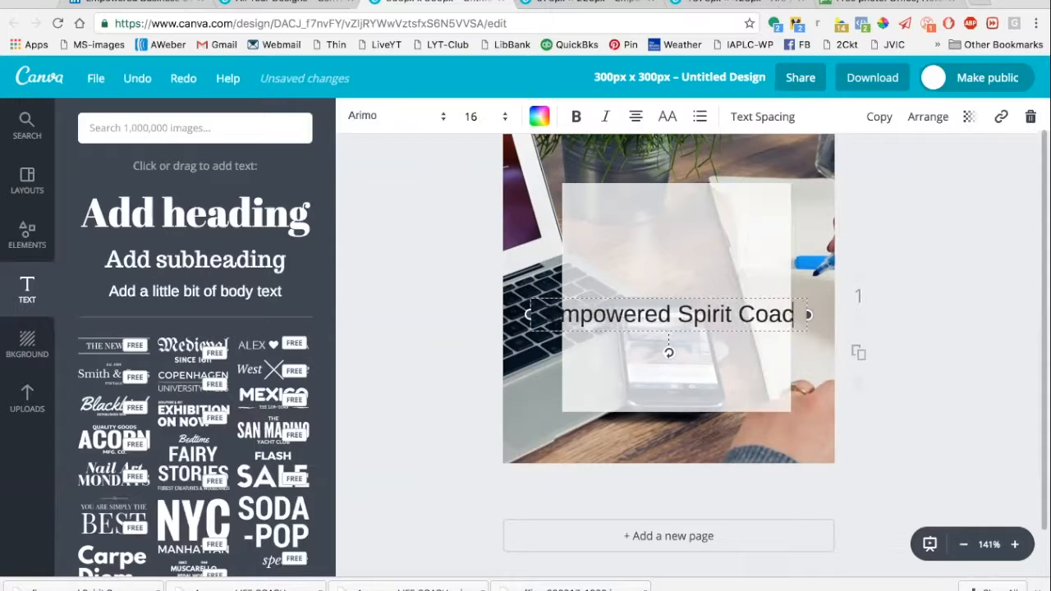
pyautogui.write('hing')
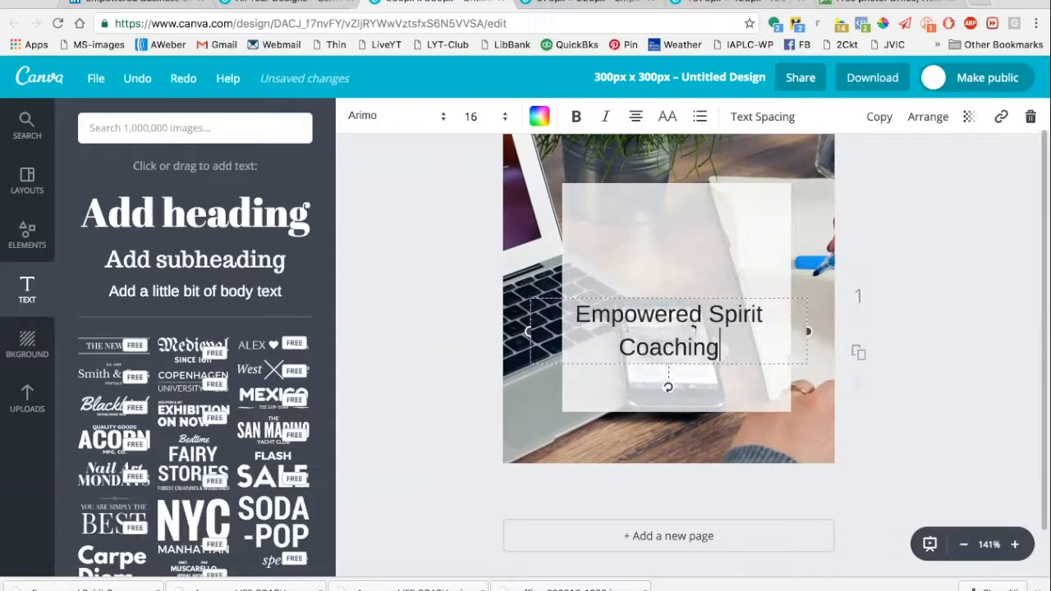
# Set the "Empowered Spirit Coaching" text size to 32 and move the text up over the semi-transparent square.
pyautogui.moveTo(724, 348); pyautogui.dragTo(573, 312)
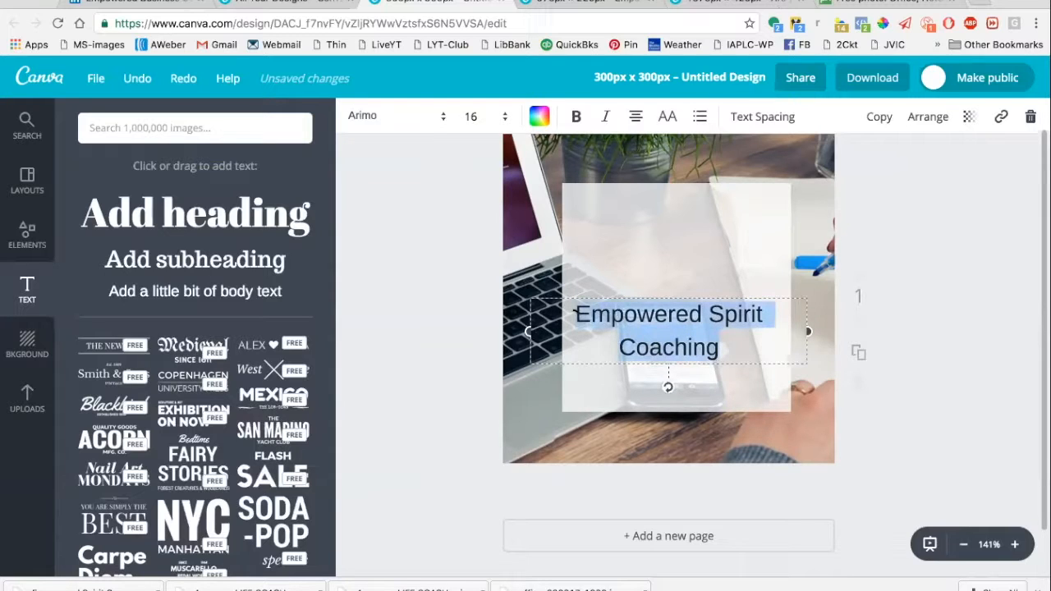
pyautogui.click(504, 122)
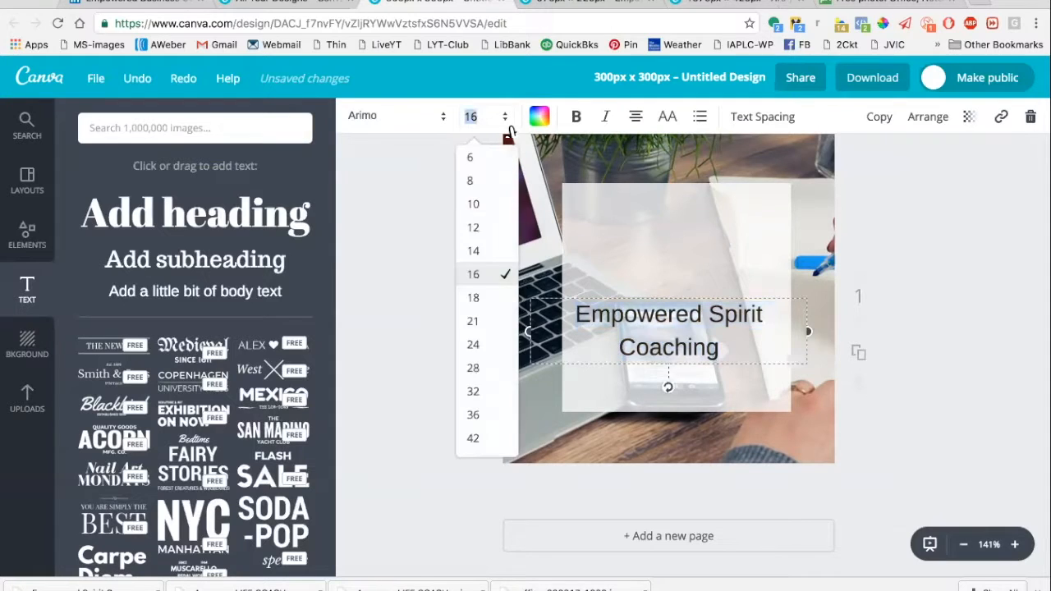
pyautogui.click(489, 353)
pyautogui.click(505, 130)
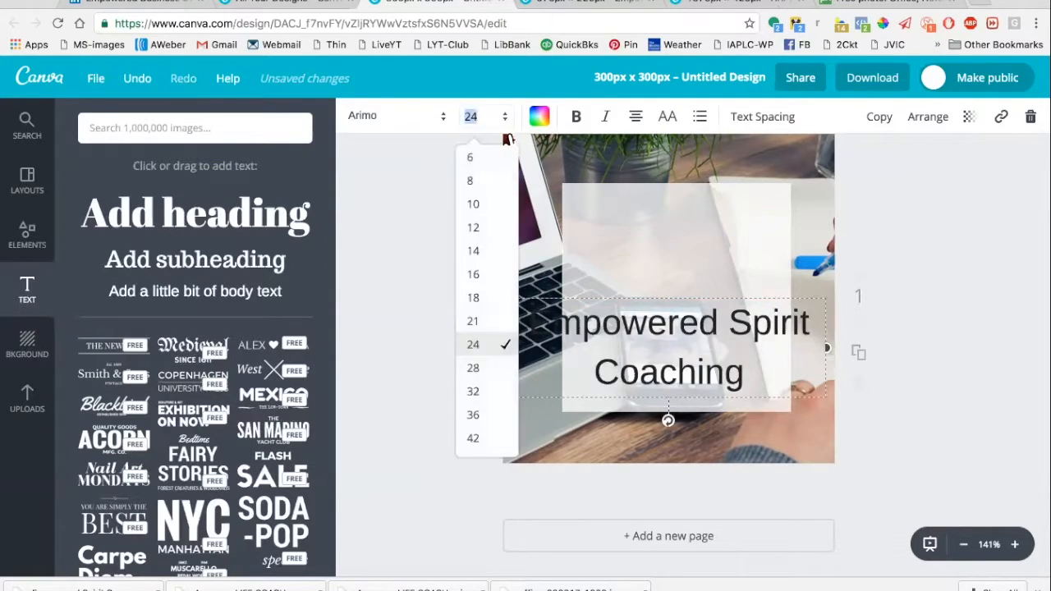
pyautogui.click(483, 391)
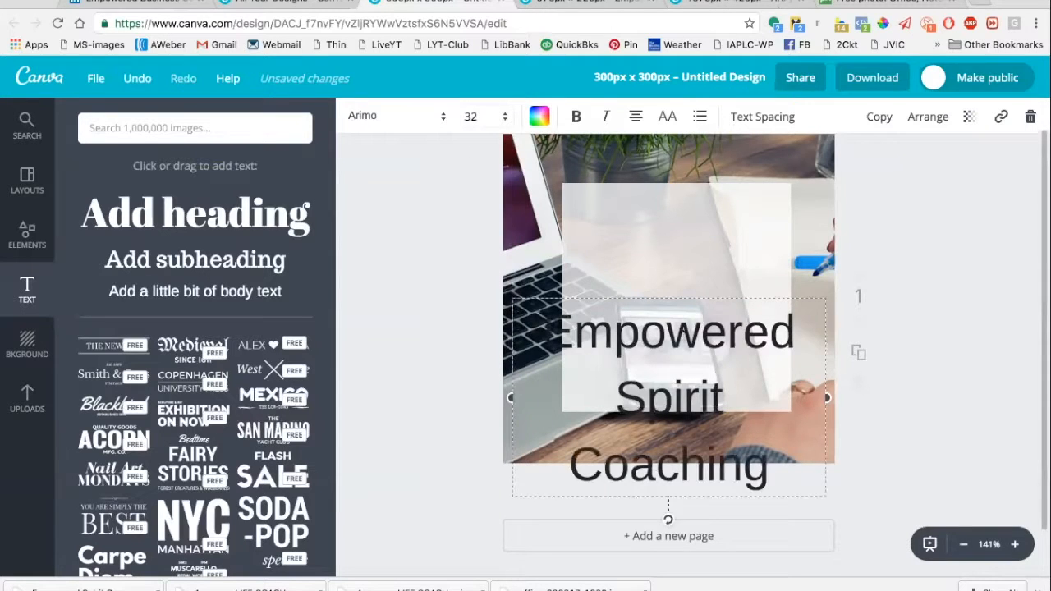
pyautogui.moveTo(676, 299); pyautogui.dragTo(682, 190)
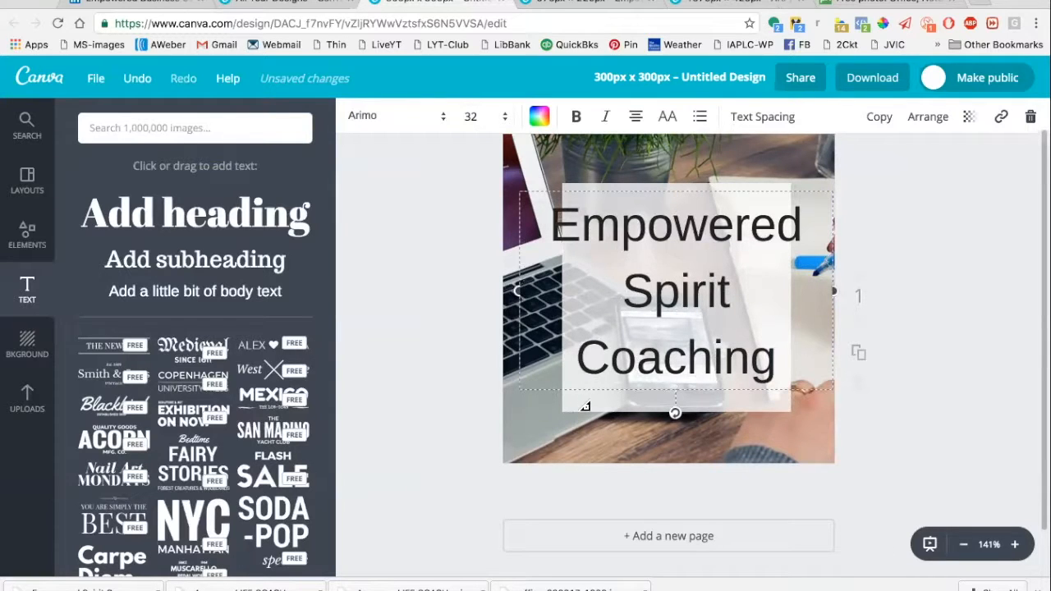
pyautogui.hotkey('ctrl', 'z')
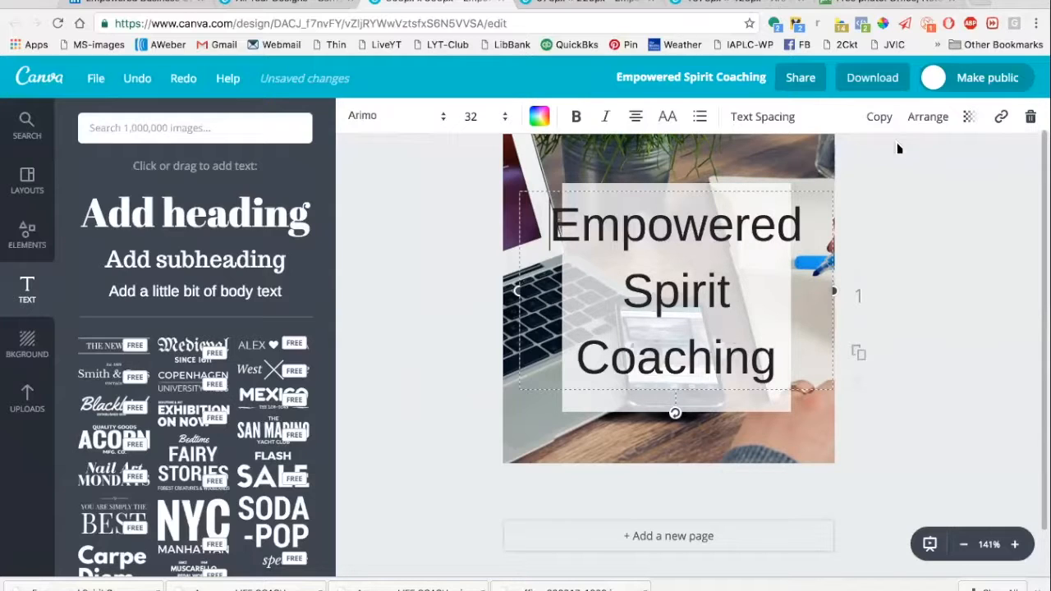
# Send the "Empowered Spirit Coaching" text behind the semi-transparent square, then bring it forward again.
pyautogui.click(927, 121)
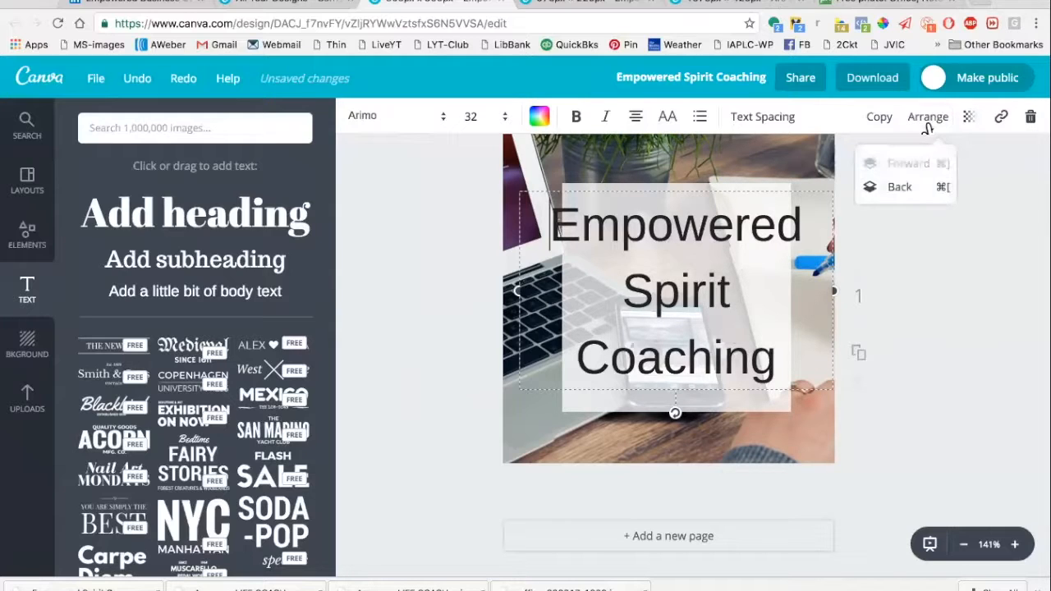
pyautogui.click(901, 188)
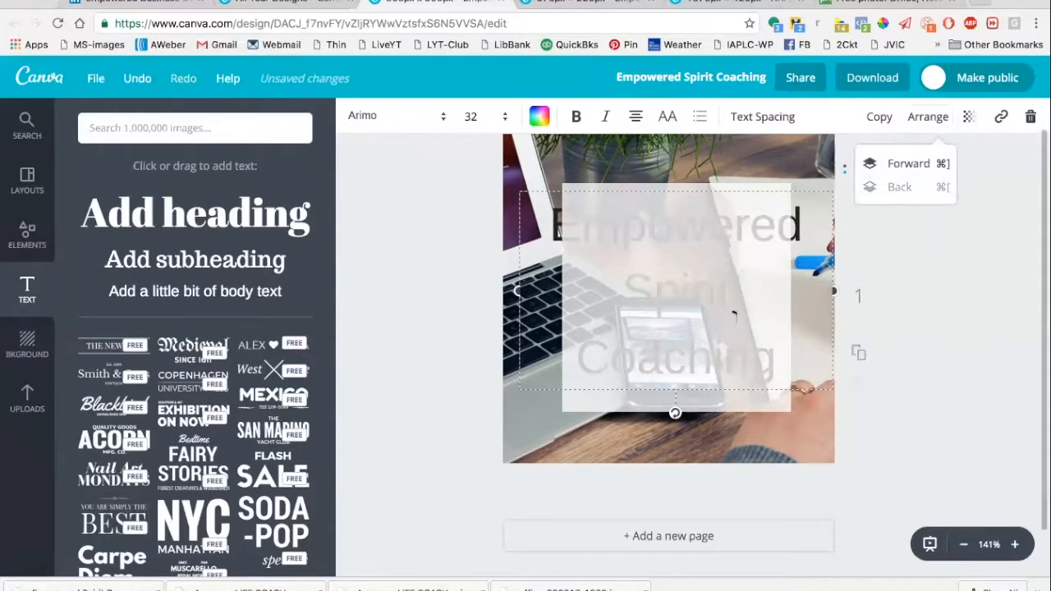
pyautogui.click(734, 316)
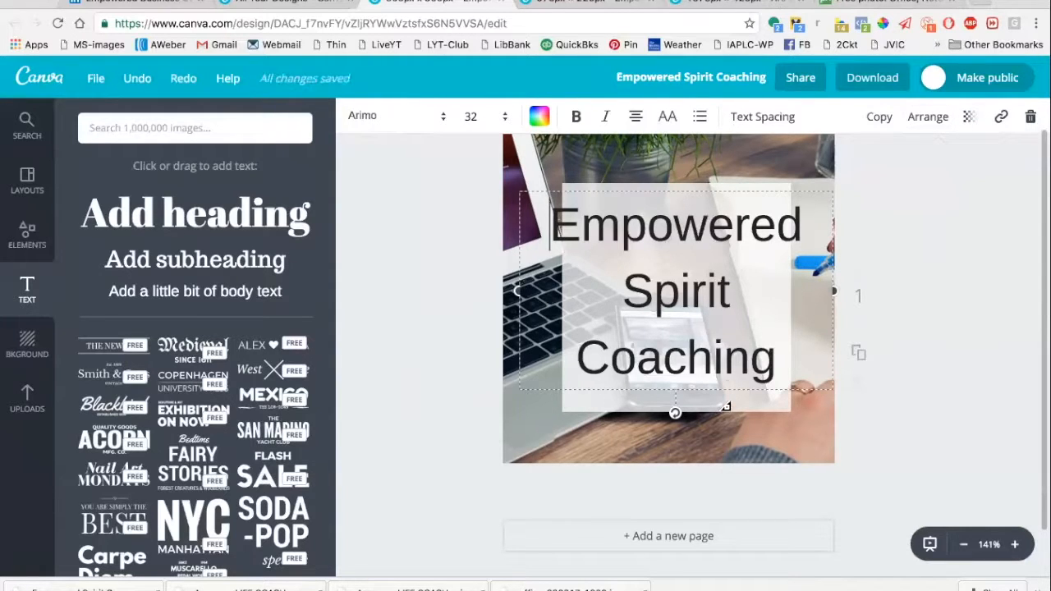
pyautogui.click(726, 405)
pyautogui.click(727, 405)
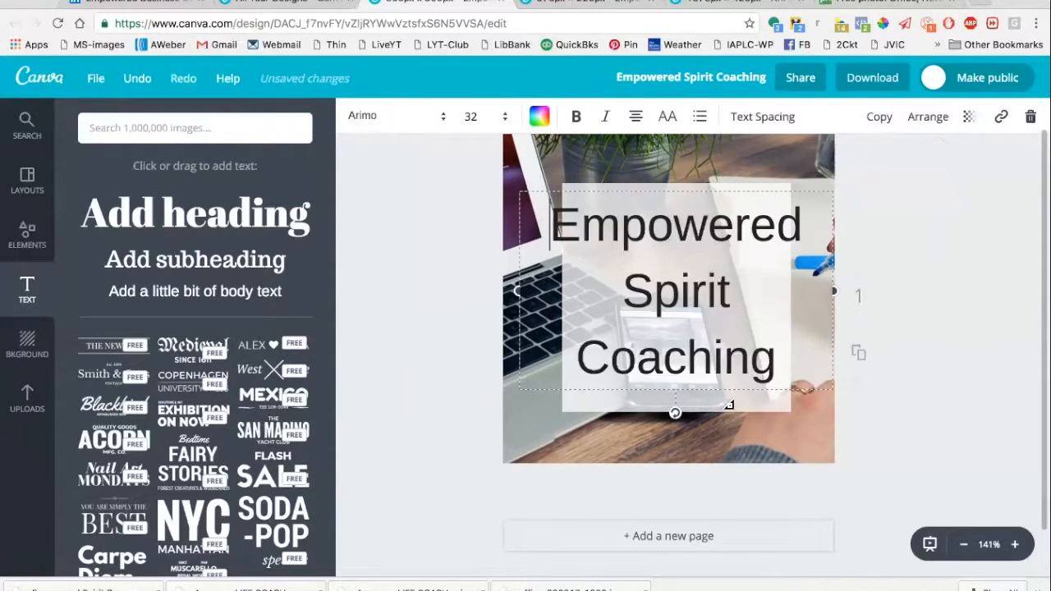
pyautogui.click(752, 407)
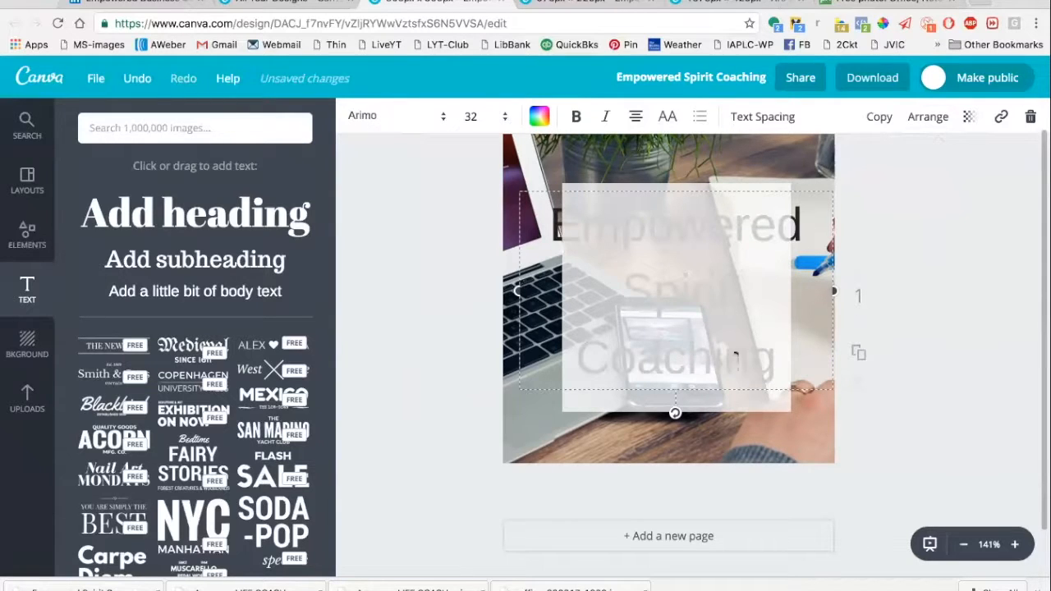
pyautogui.click(929, 117)
pyautogui.click(924, 163)
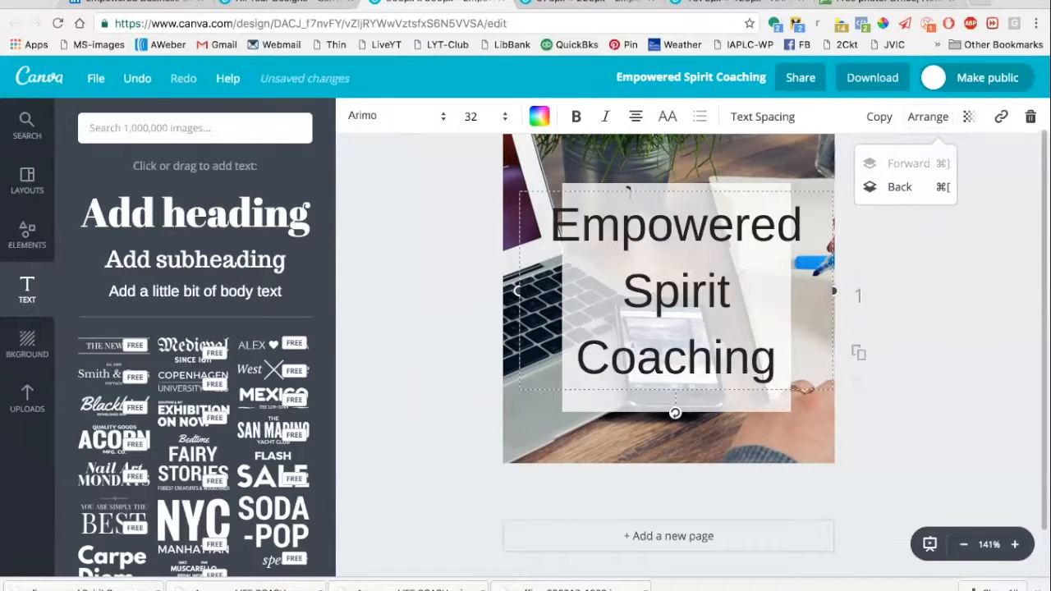
# Move the text aside, enlarge the semi-transparent square slightly around its centre, and place the text back centred over it.
pyautogui.moveTo(627, 192); pyautogui.dragTo(694, 227)
pyautogui.click(607, 225)
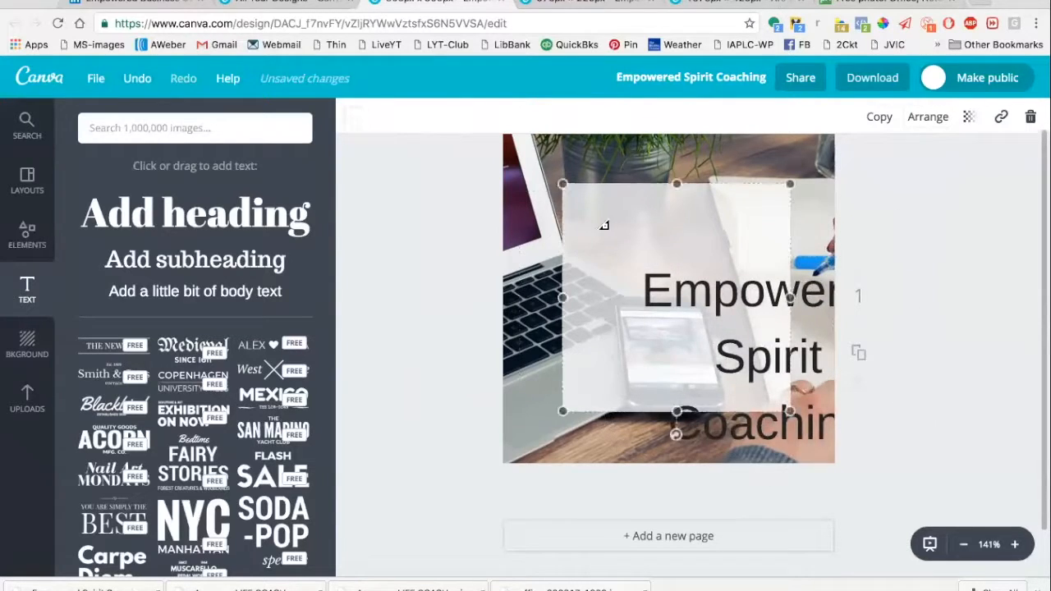
pyautogui.moveTo(568, 190)
pyautogui.mouseDown()
pyautogui.moveTo(542, 163)
pyautogui.moveTo(569, 198)
pyautogui.mouseUp()
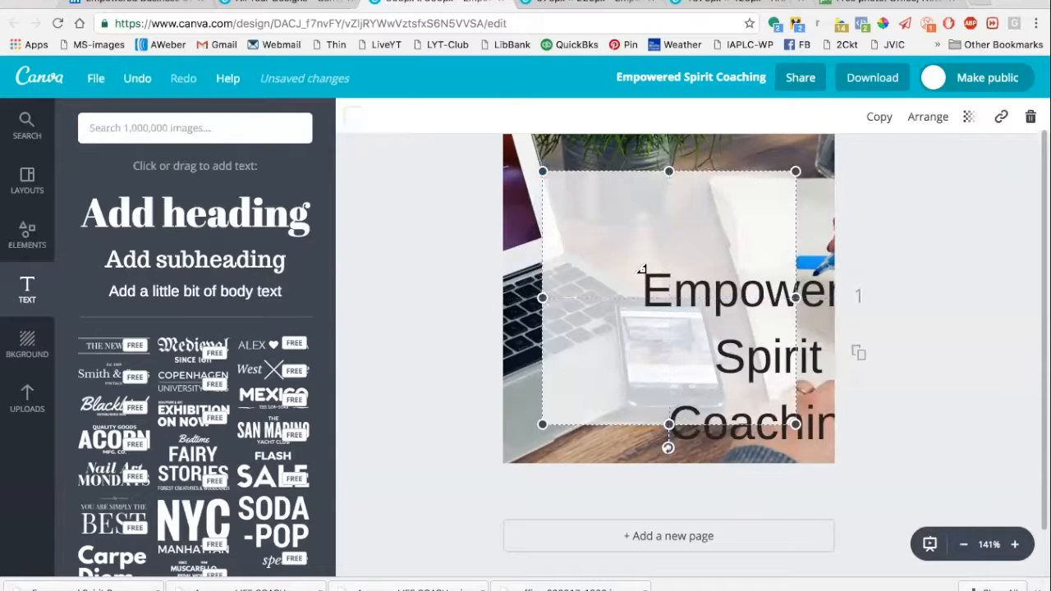
pyautogui.click(743, 289)
pyautogui.moveTo(739, 258); pyautogui.dragTo(641, 192)
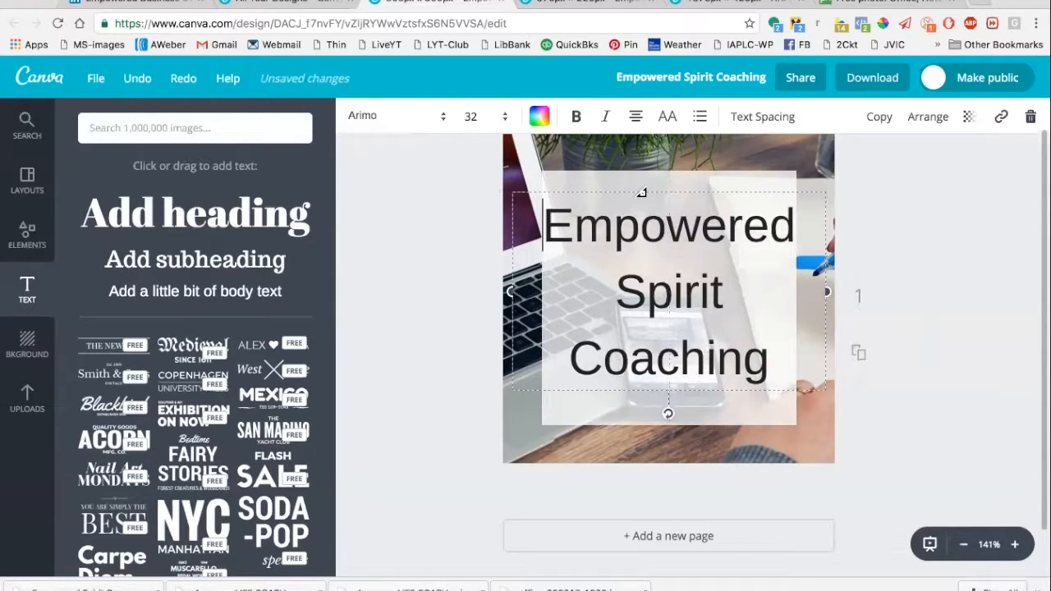
# Recolour the square with the maroon document colour and make it more transparent.
pyautogui.click(792, 426)
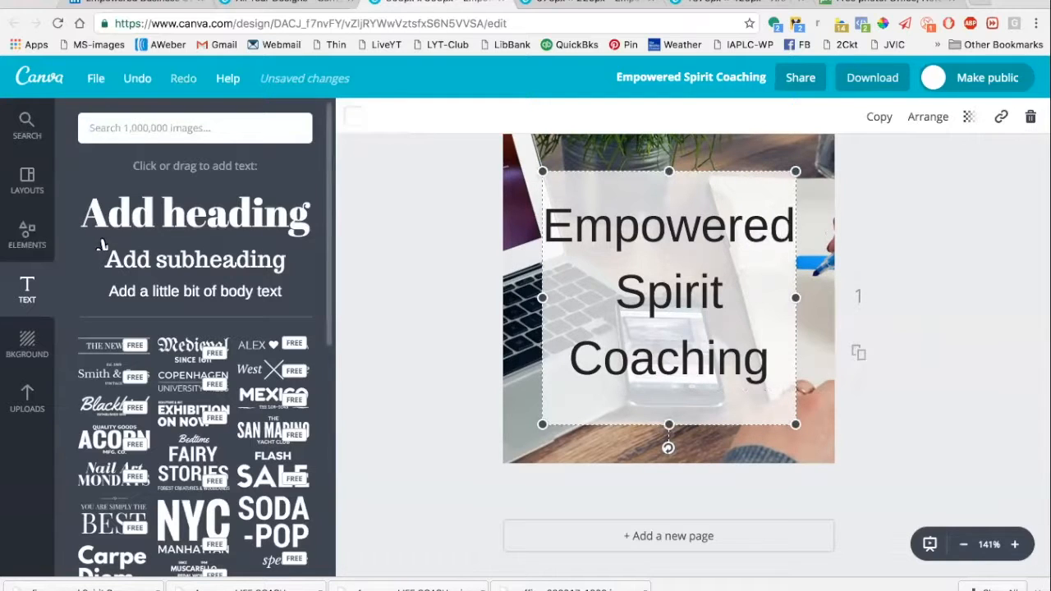
pyautogui.click(359, 130)
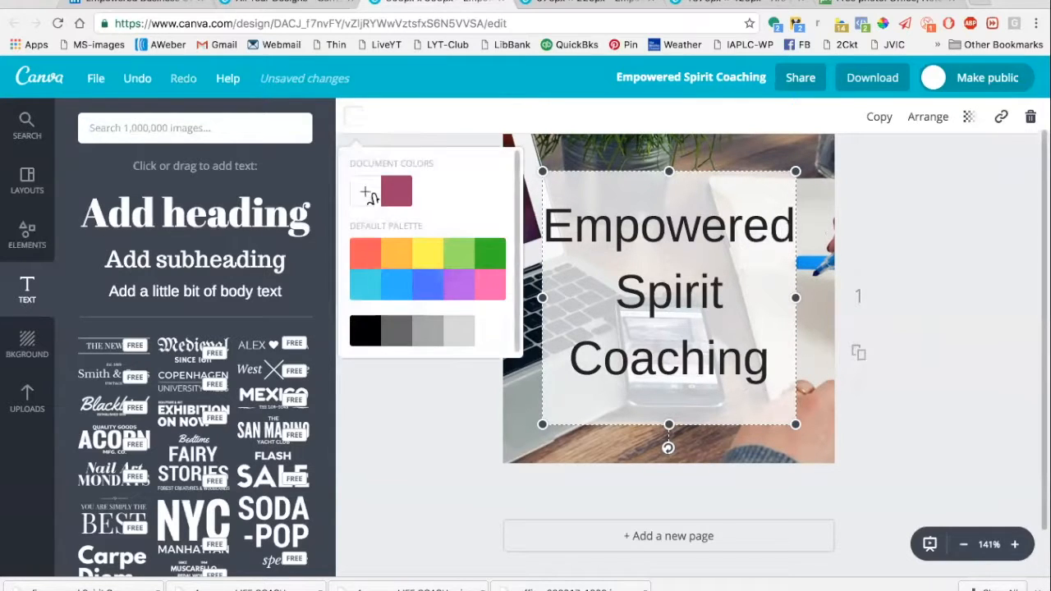
pyautogui.click(398, 197)
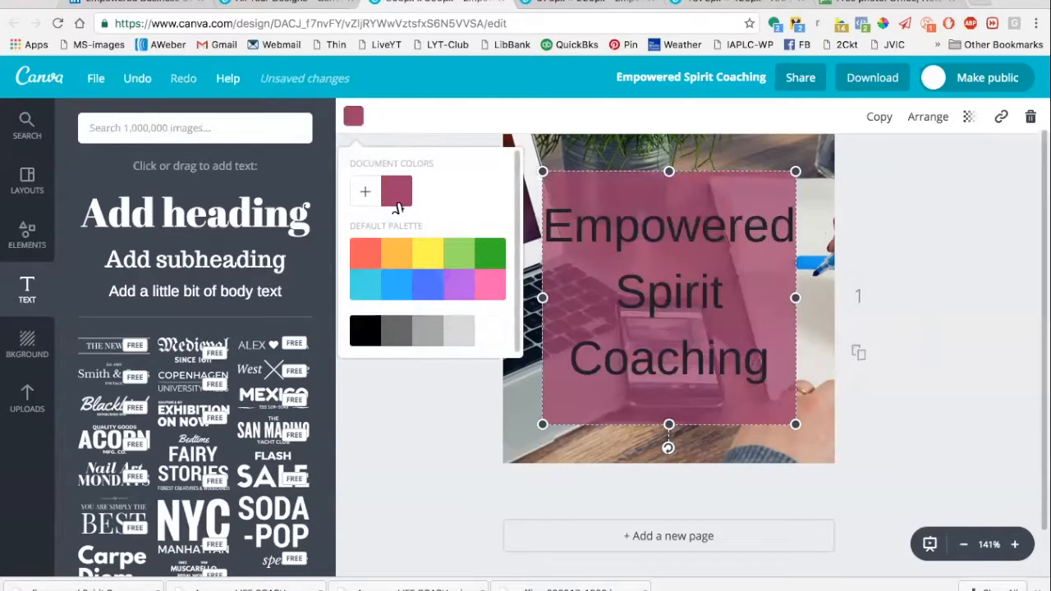
pyautogui.click(970, 119)
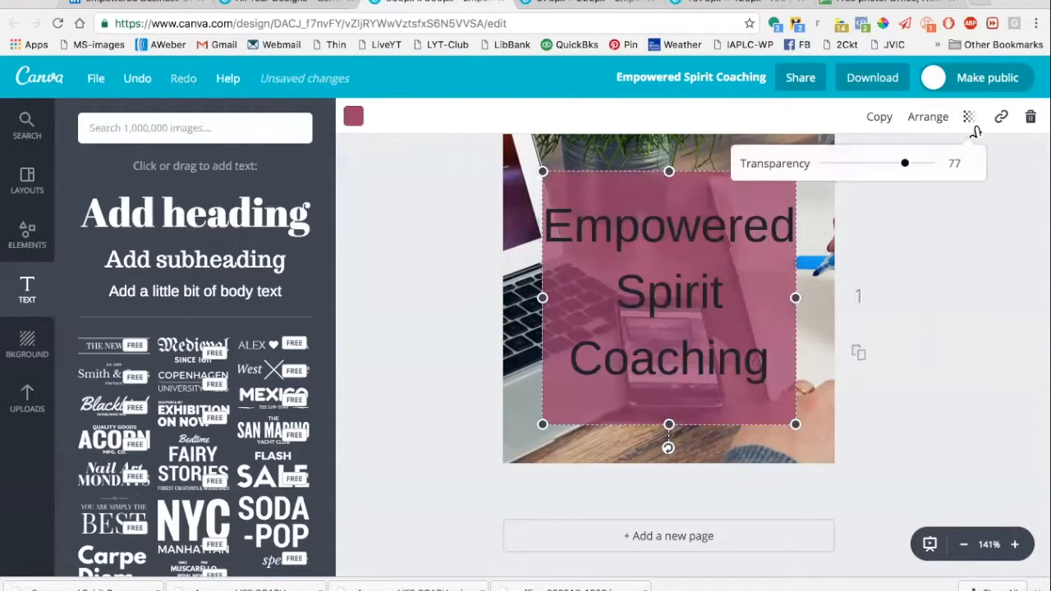
pyautogui.moveTo(906, 164); pyautogui.dragTo(878, 175)
pyautogui.click(905, 246)
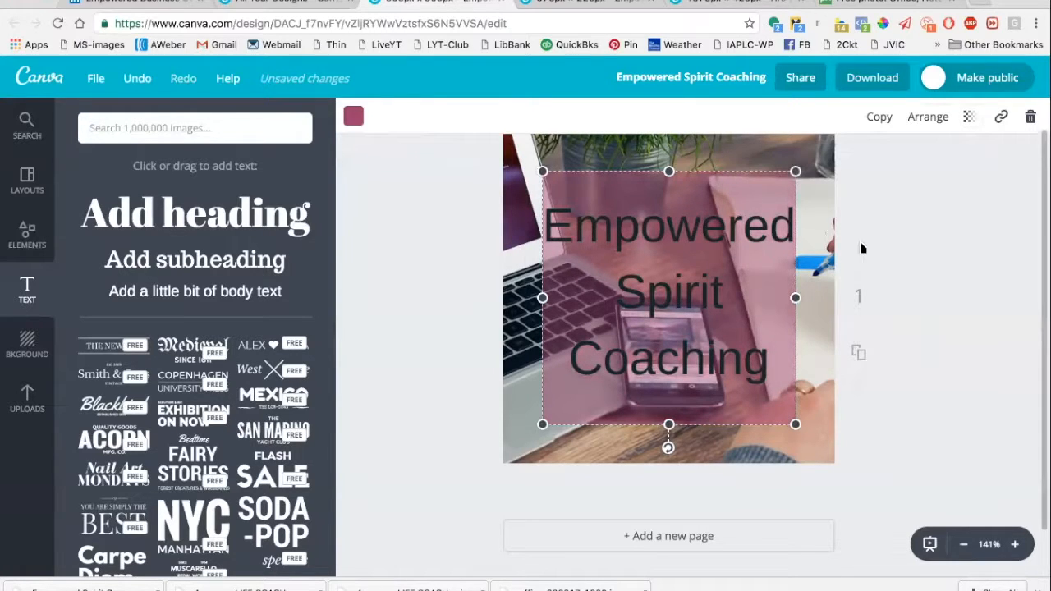
# Change the colour of all the "Empowered Spirit Coaching" text to white.
pyautogui.click(743, 234)
pyautogui.click(743, 233)
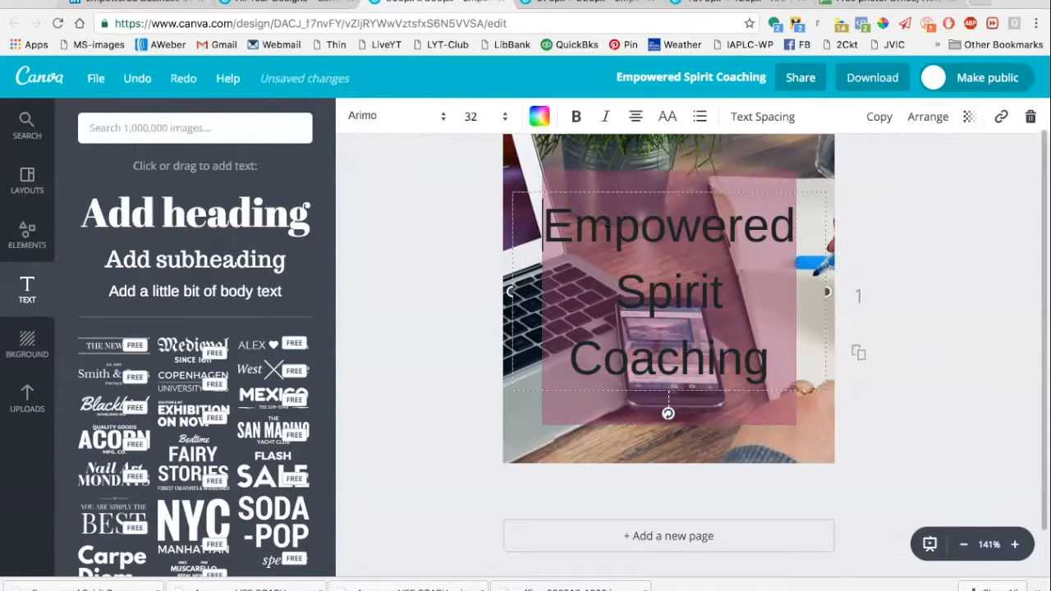
pyautogui.hotkey('ctrl', 'a')
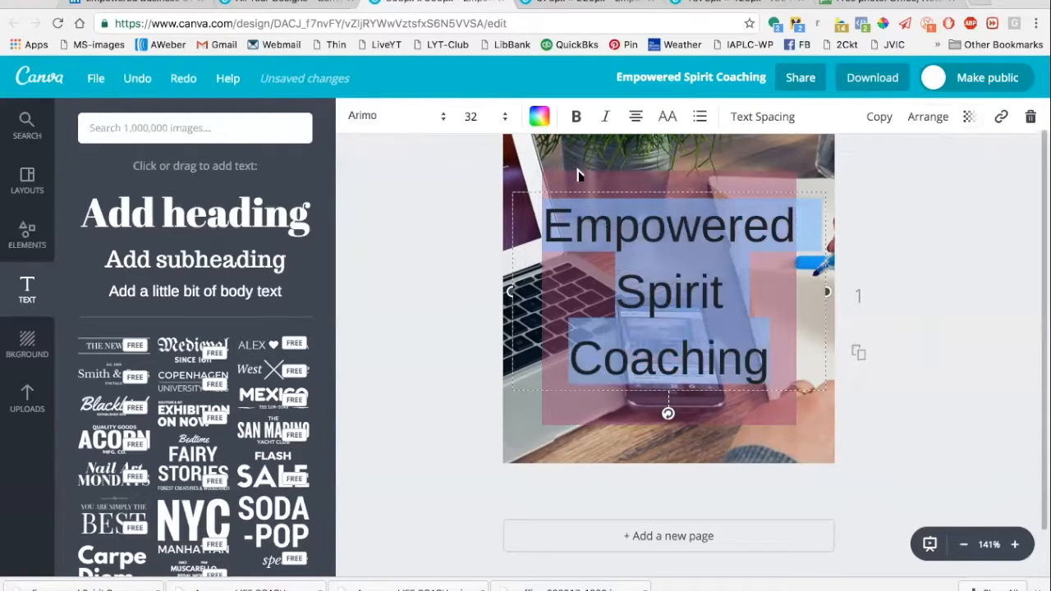
pyautogui.click(539, 117)
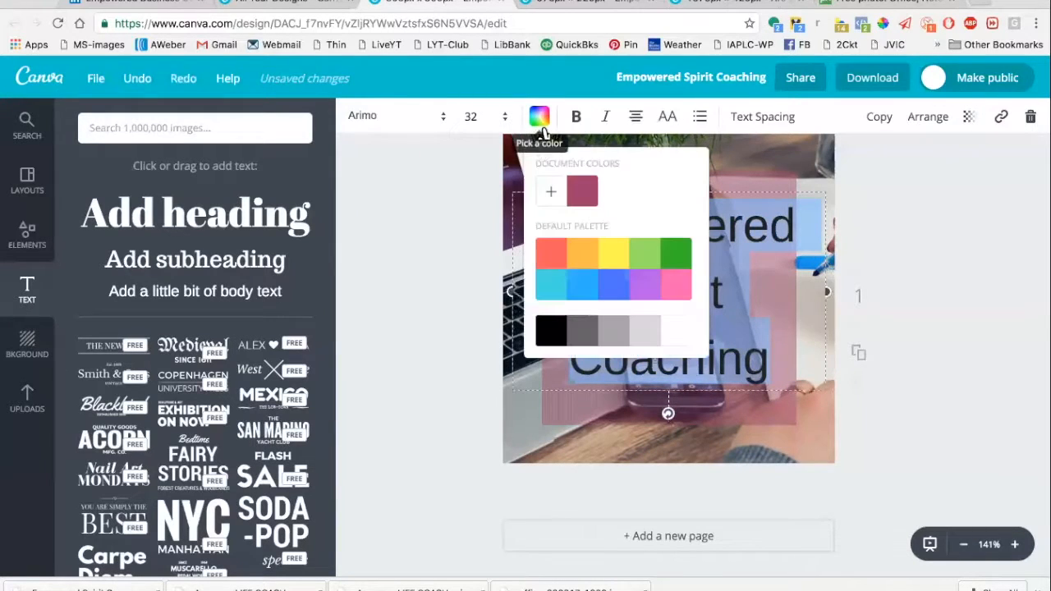
pyautogui.click(677, 337)
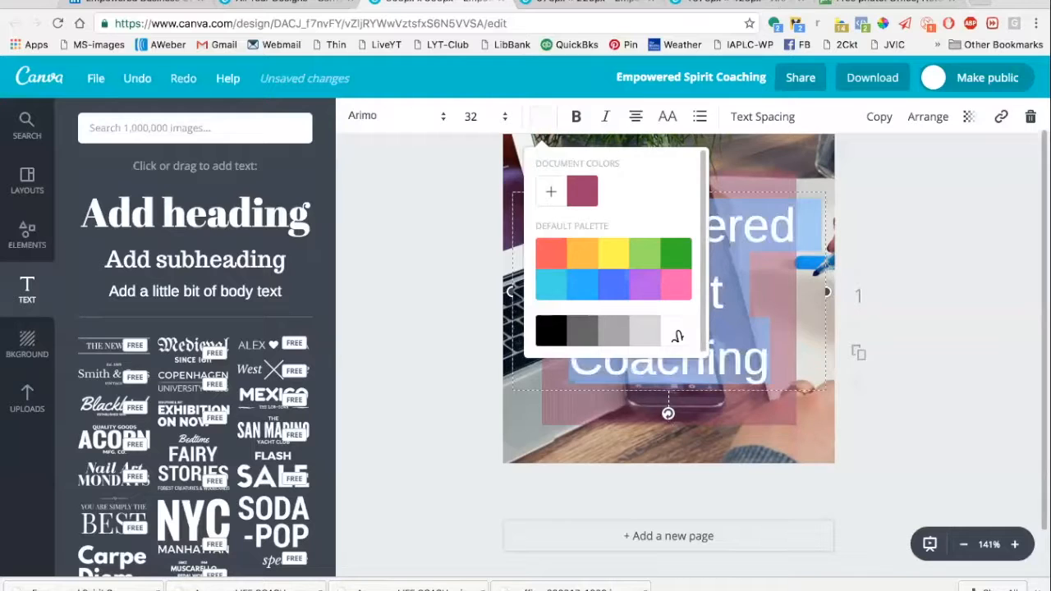
pyautogui.click(910, 282)
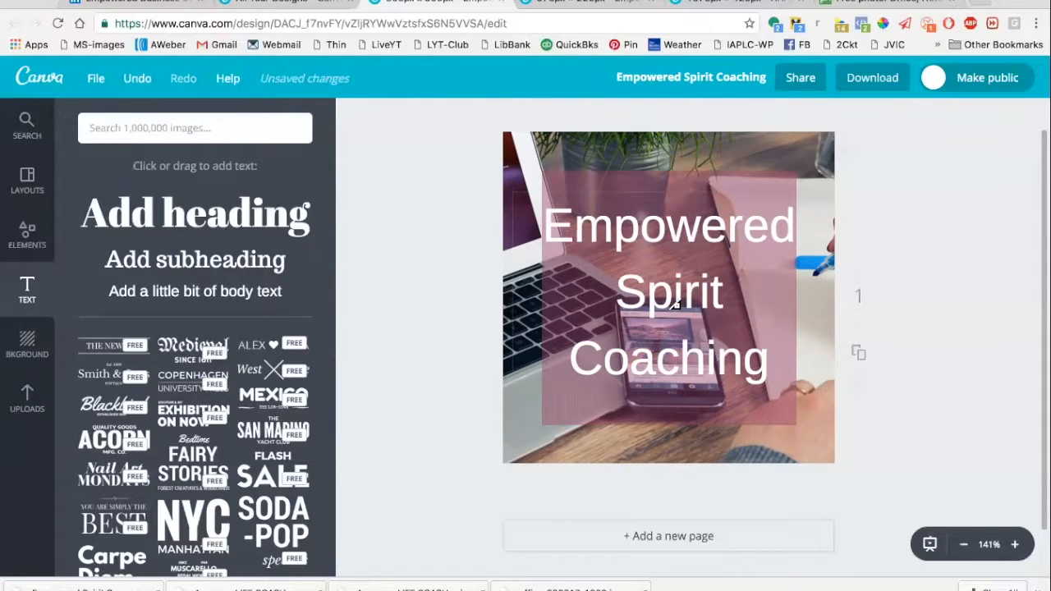
# Switch to LinkedIn, open the Empowered Business Coaching company page for editing, and examine its banner image and company logo sections.
pyautogui.click(156, 8)
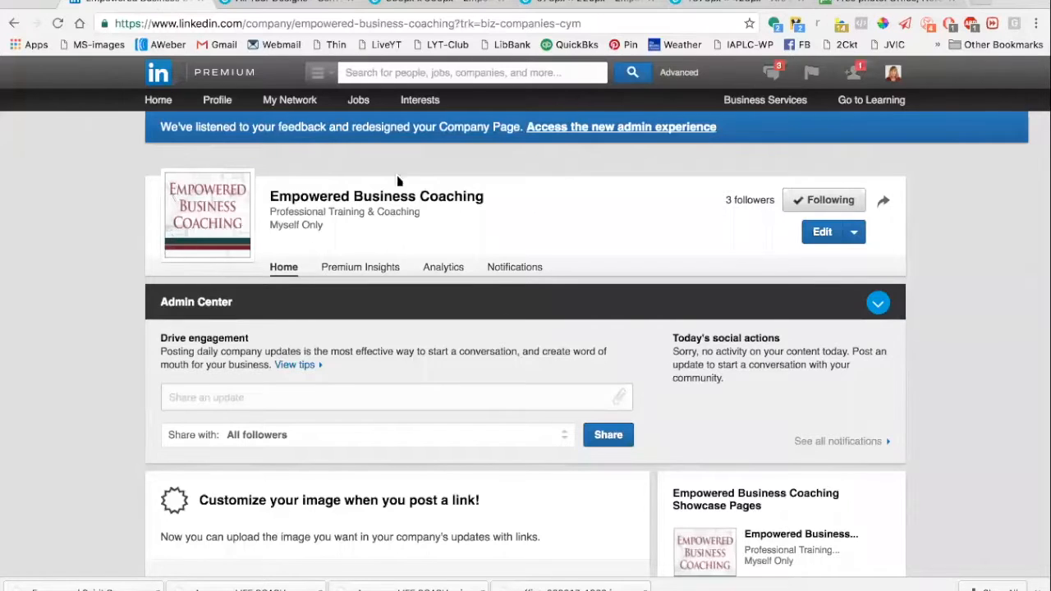
pyautogui.click(823, 233)
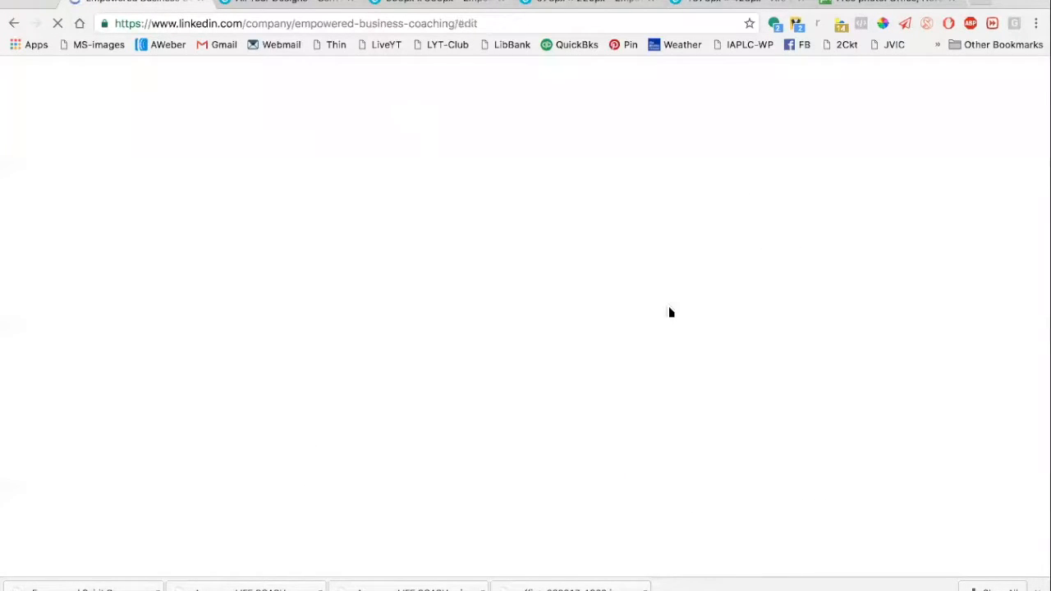
pyautogui.scroll(-3, 608, 459)
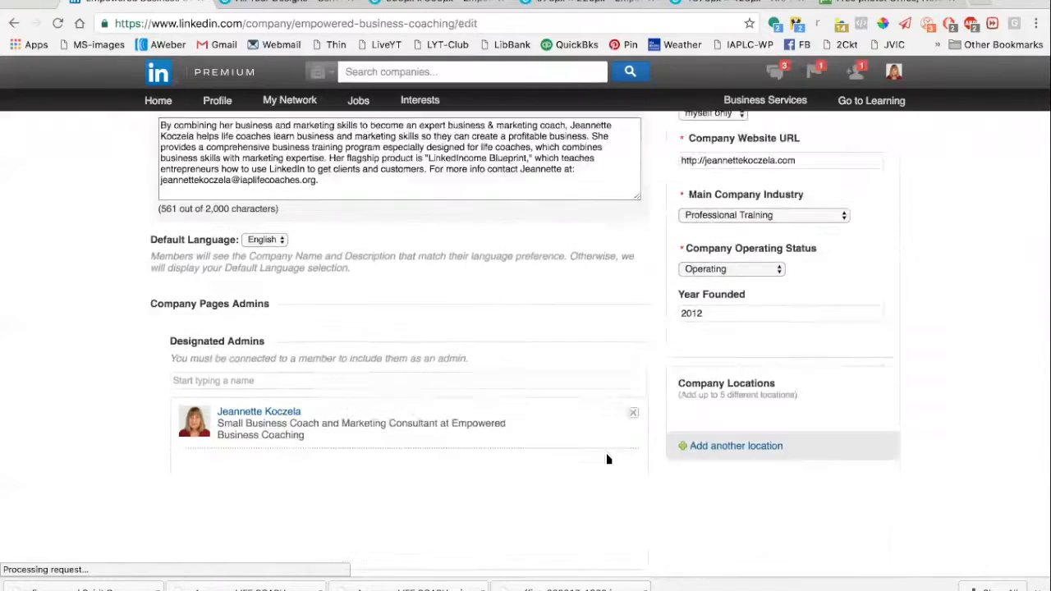
pyautogui.scroll(-10, 608, 459)
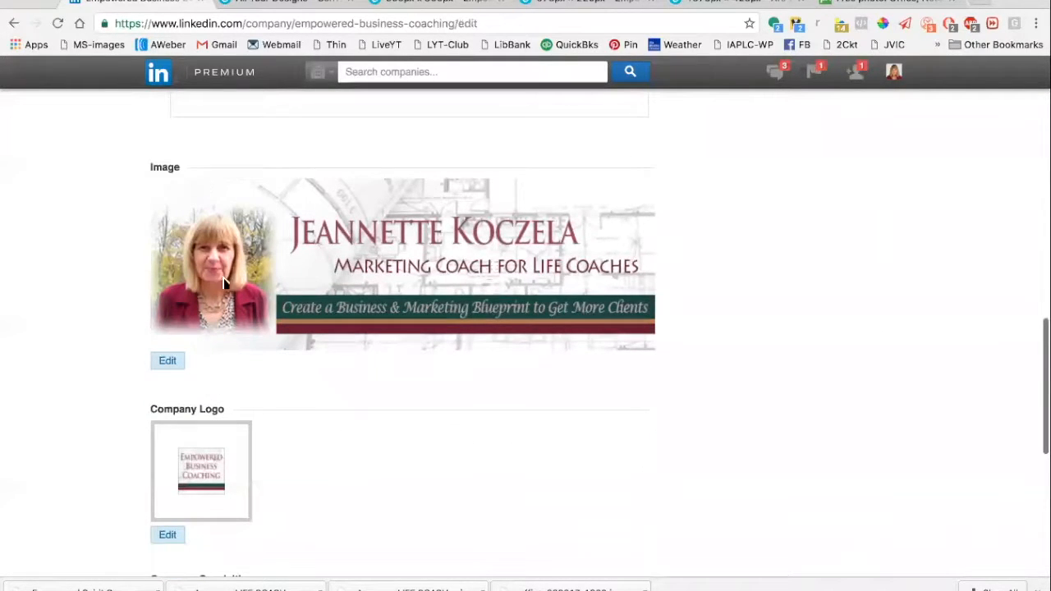
pyautogui.click(168, 366)
pyautogui.scroll(-2, 357, 429)
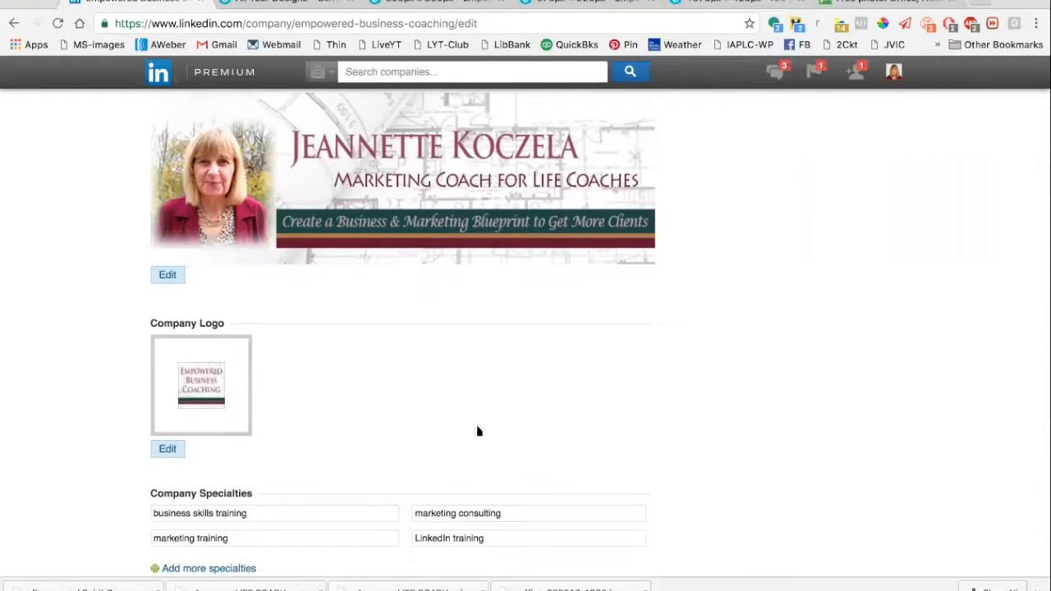
# Leave the company page editor and open the personal LinkedIn profile in edit mode.
pyautogui.scroll(5, 827, 376)
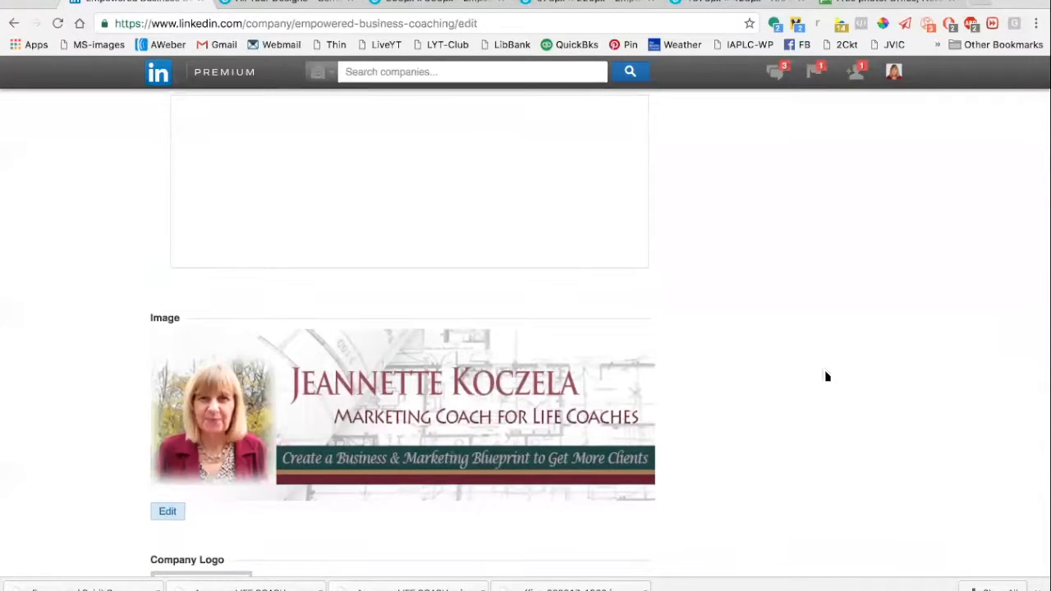
pyautogui.scroll(10, 826, 376)
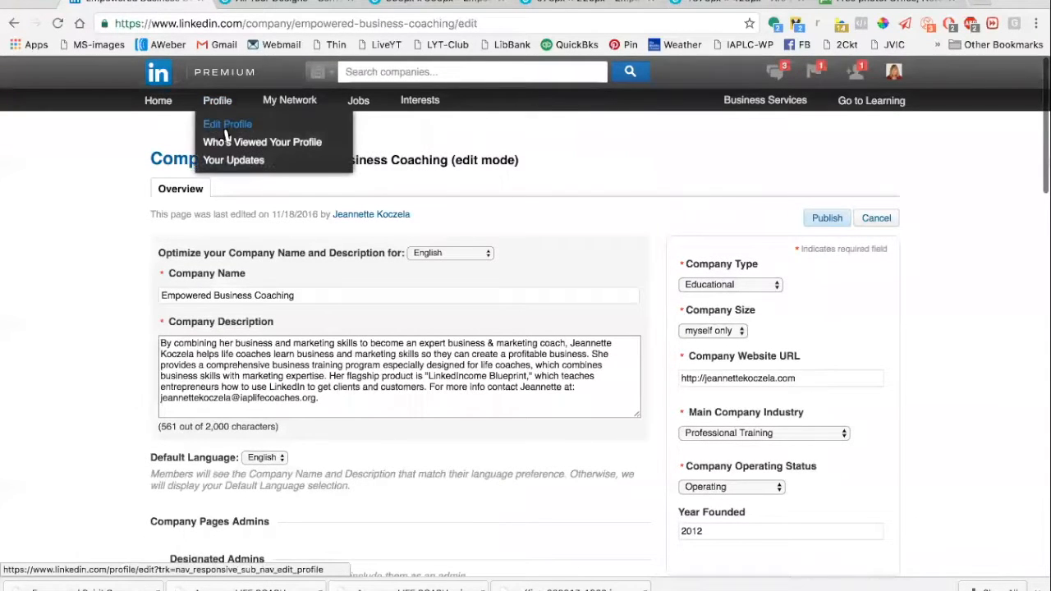
pyautogui.click(234, 125)
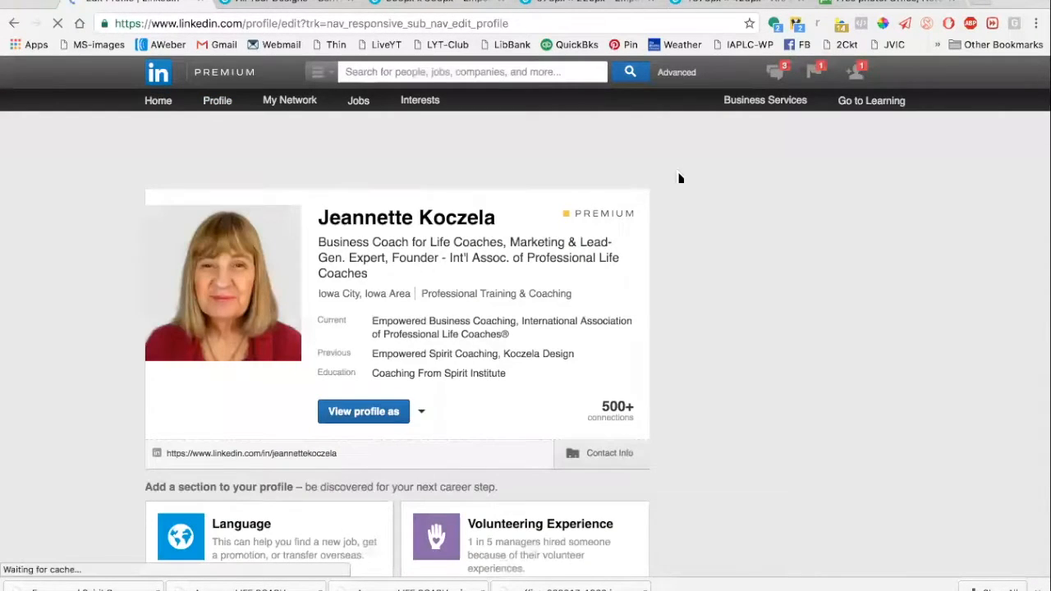